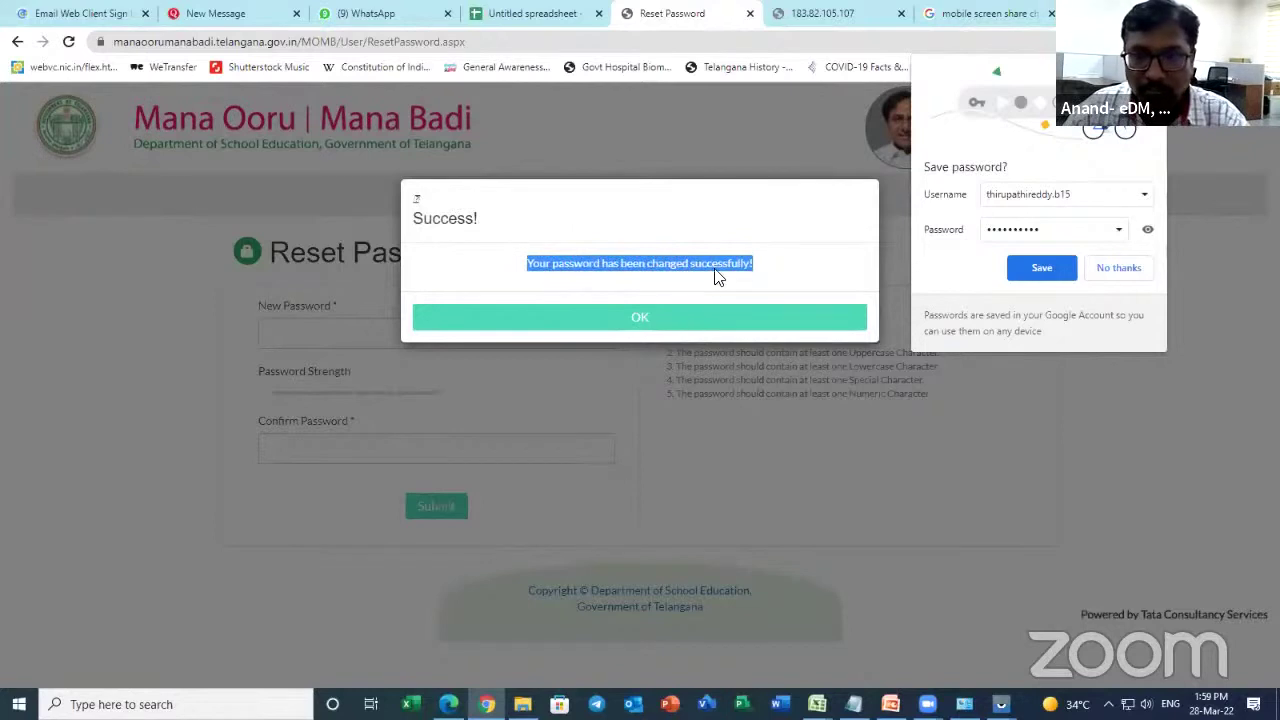
Acknowledge the password-change success dialog and decline Chrome's offer to save the password.
{"action": "left_click", "coordinate": [663, 319]}
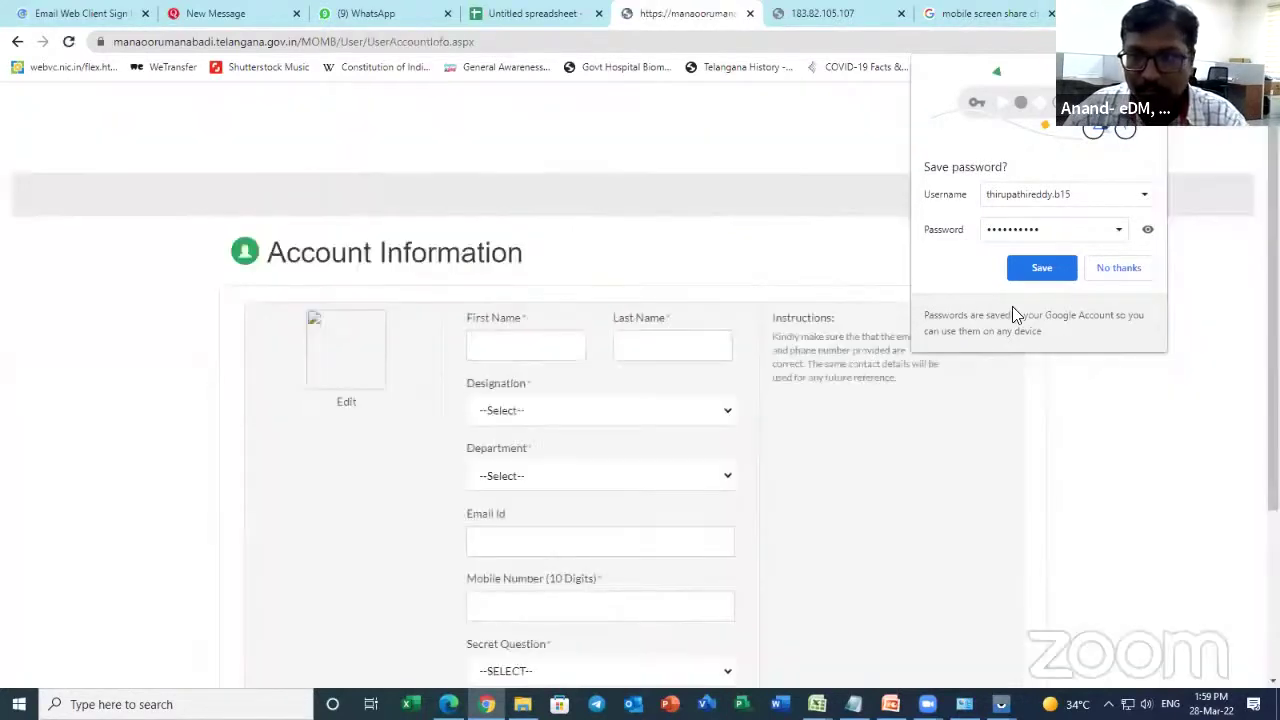
{"action": "left_click", "coordinate": [1119, 270]}
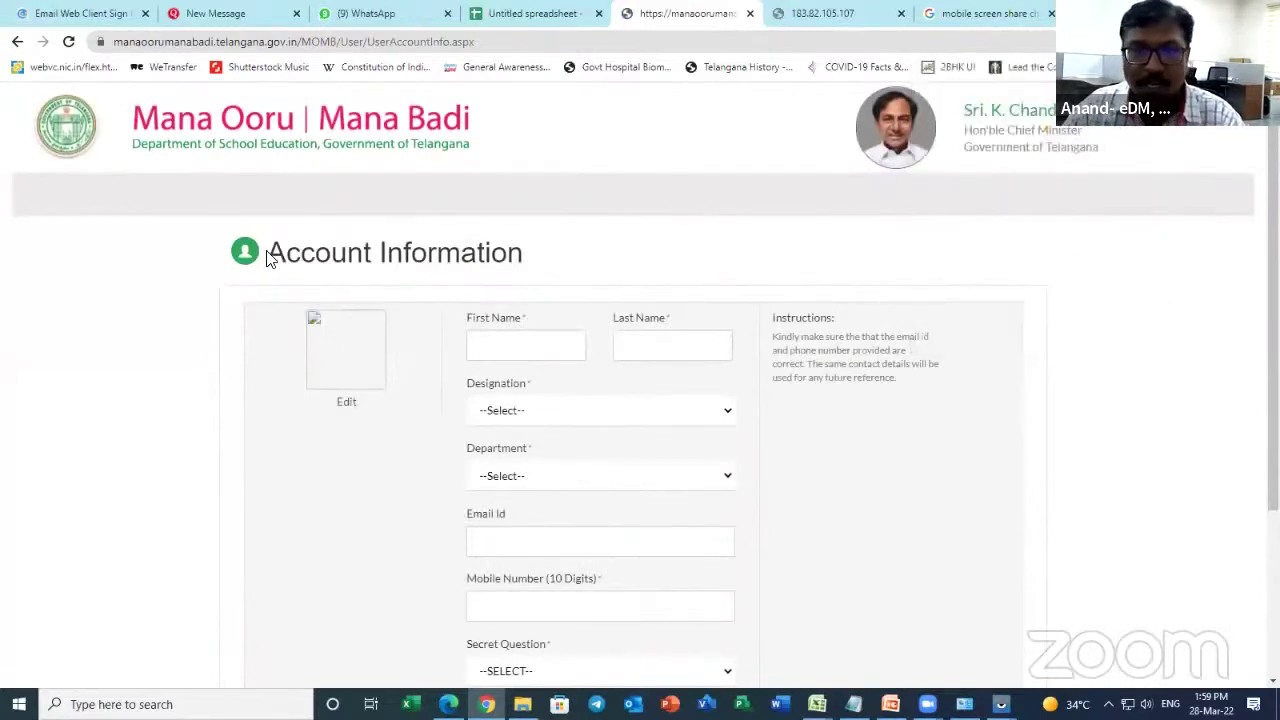
{"action": "left_click_drag", "start_coordinate": [327, 254], "coordinate": [589, 266]}
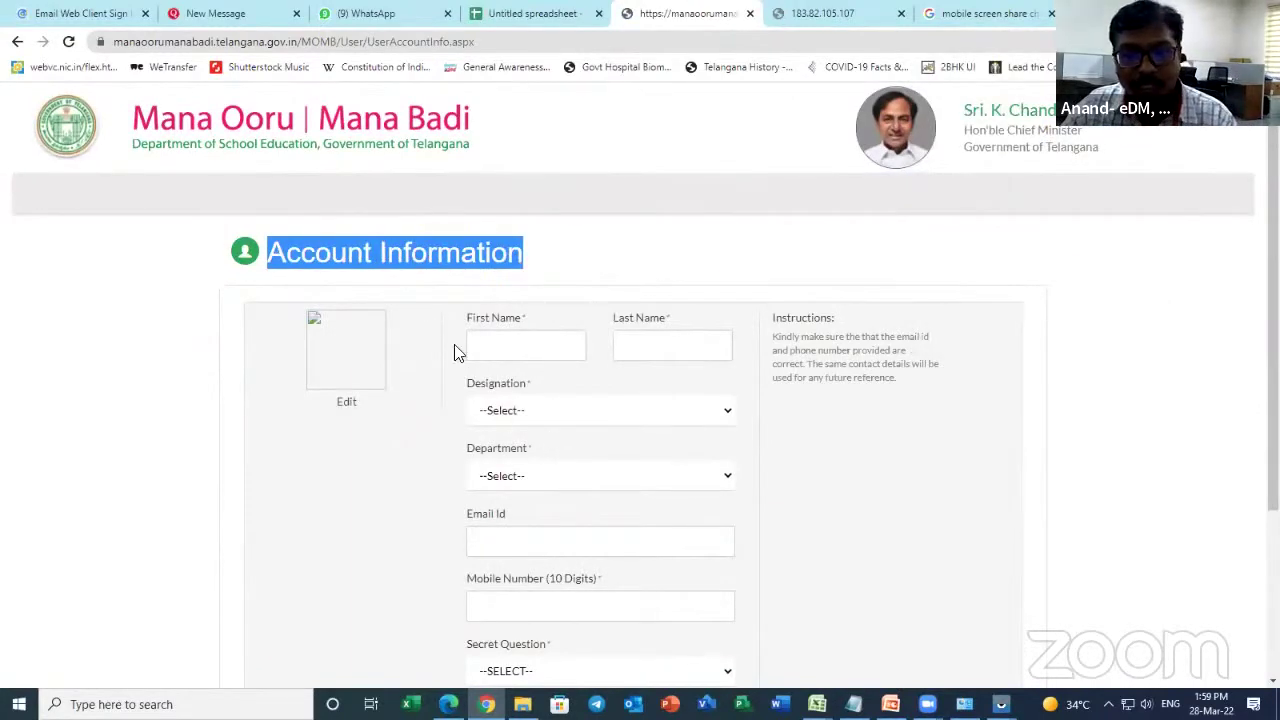
Go through the Account Information fields, opening the designation and department lists without choosing.
{"action": "left_click", "coordinate": [503, 356]}
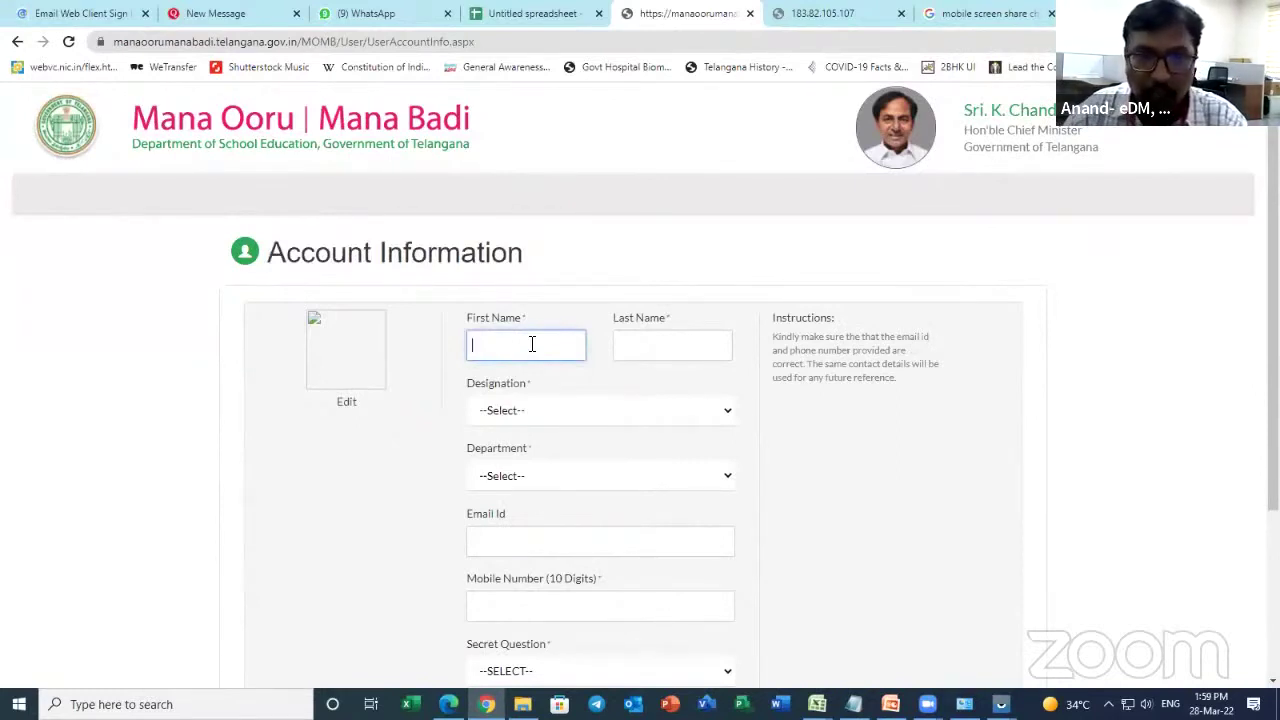
{"action": "left_click", "coordinate": [660, 344]}
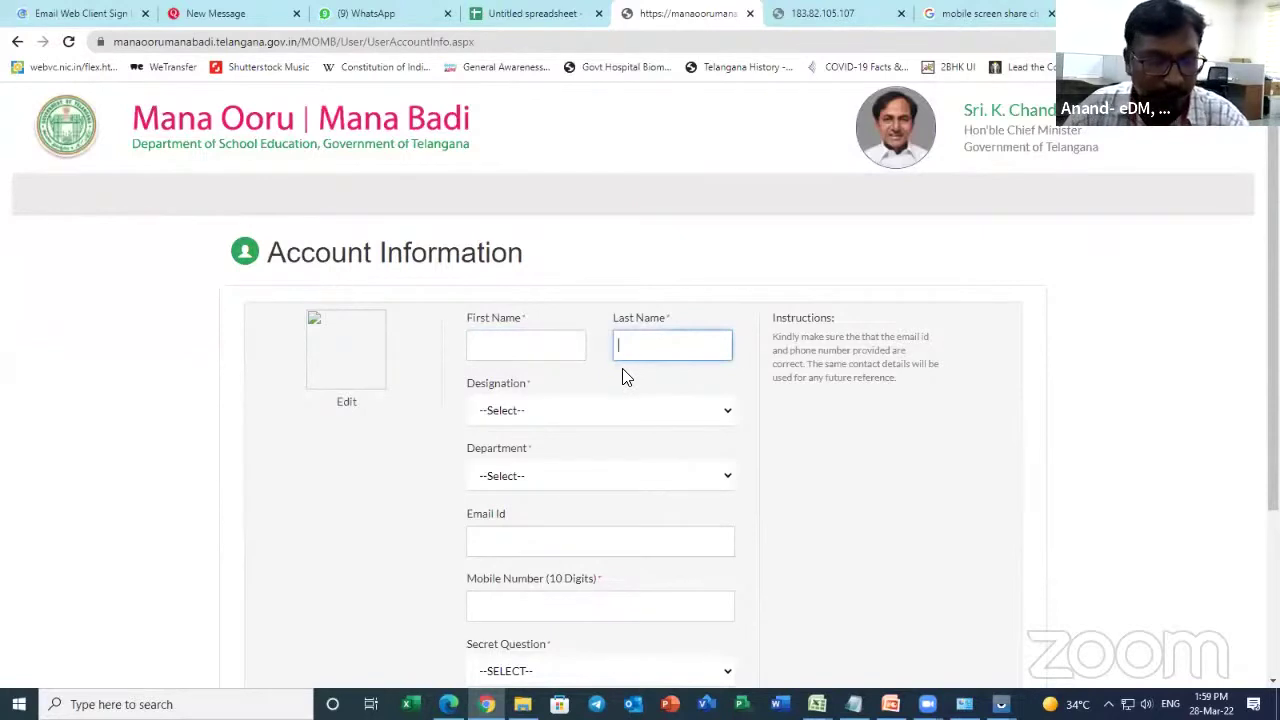
{"action": "left_click", "coordinate": [556, 416]}
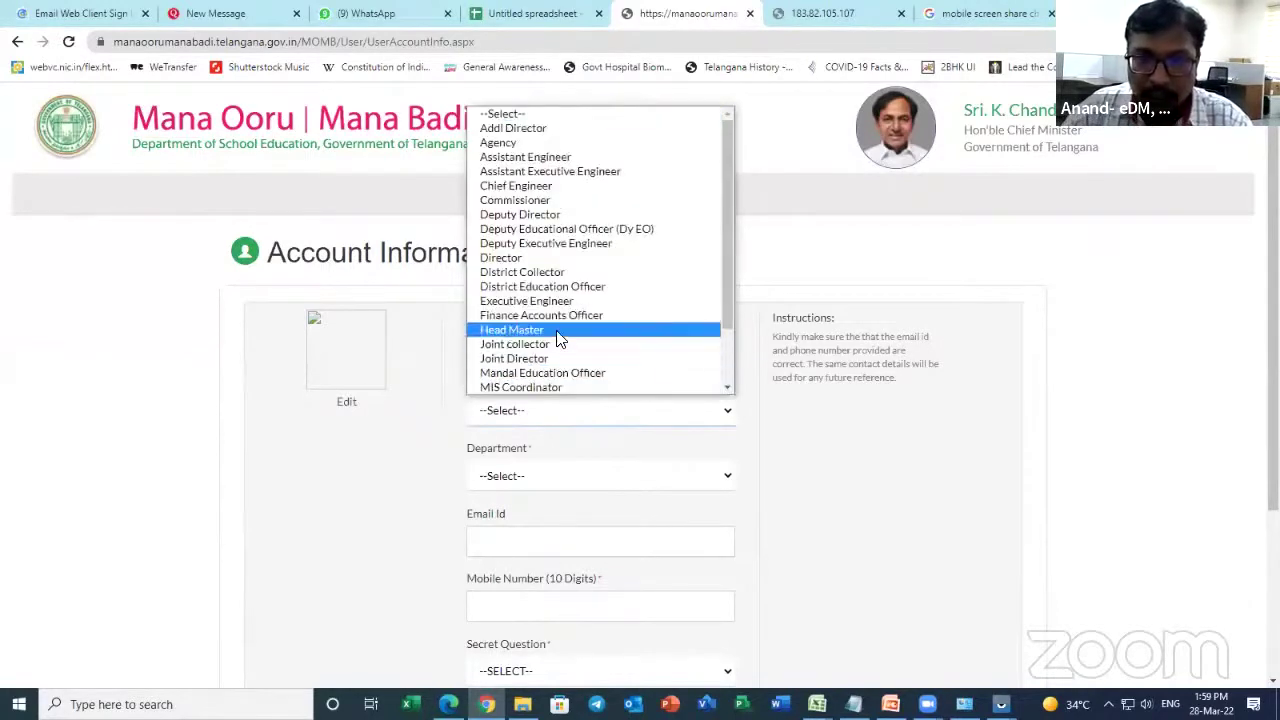
{"action": "left_click", "coordinate": [594, 484]}
{"action": "left_click", "coordinate": [591, 480]}
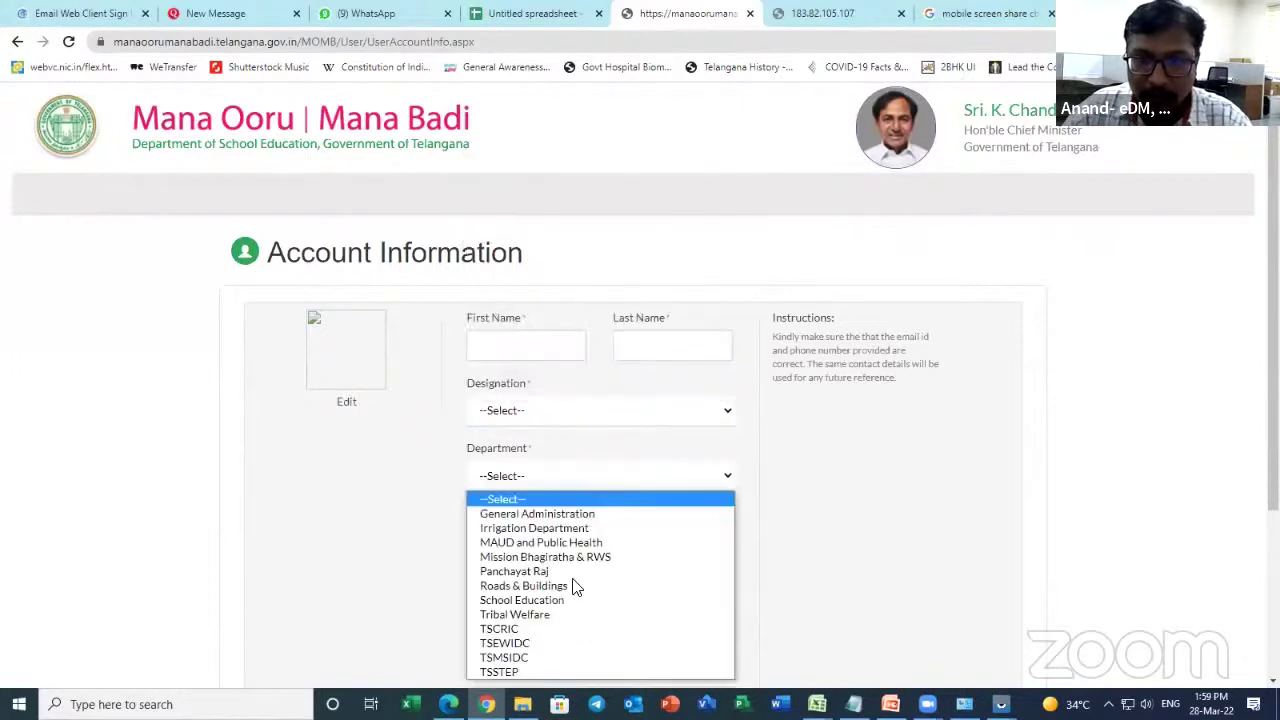
{"action": "left_click", "coordinate": [877, 466]}
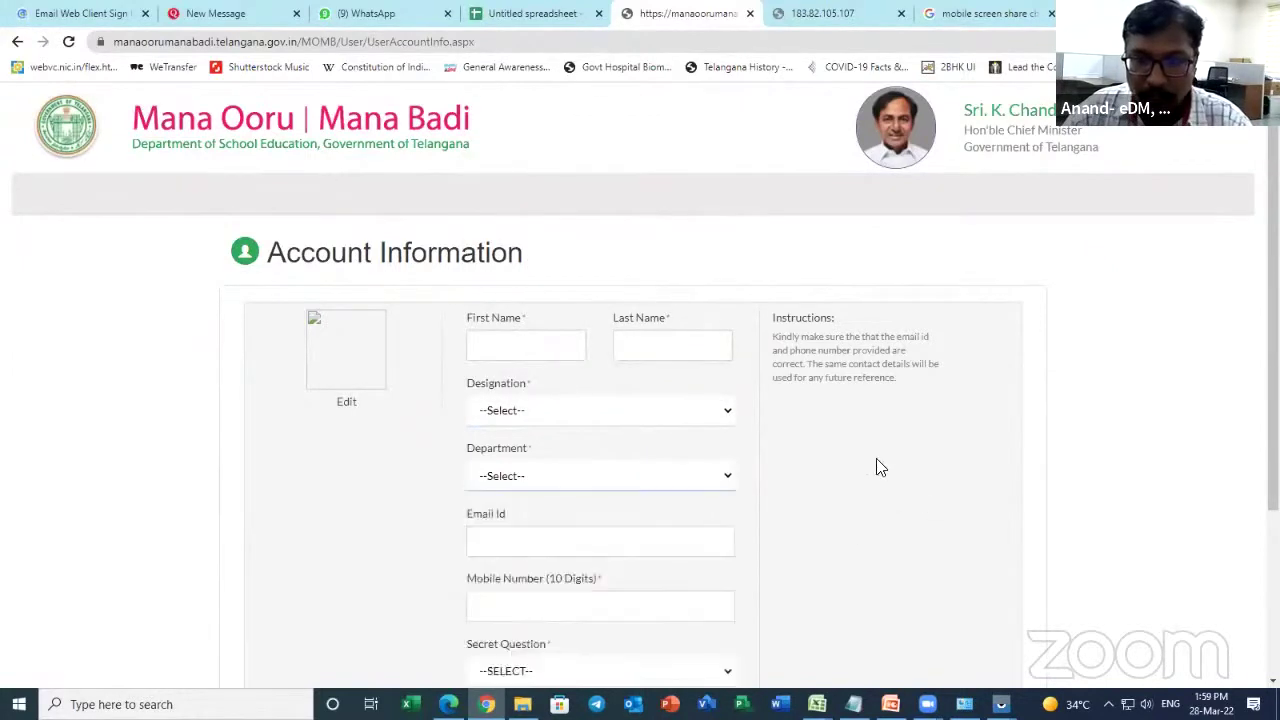
{"action": "scroll", "coordinate": [862, 450], "scroll_direction": "down", "scroll_amount": 3}
{"action": "left_click", "coordinate": [488, 302]}
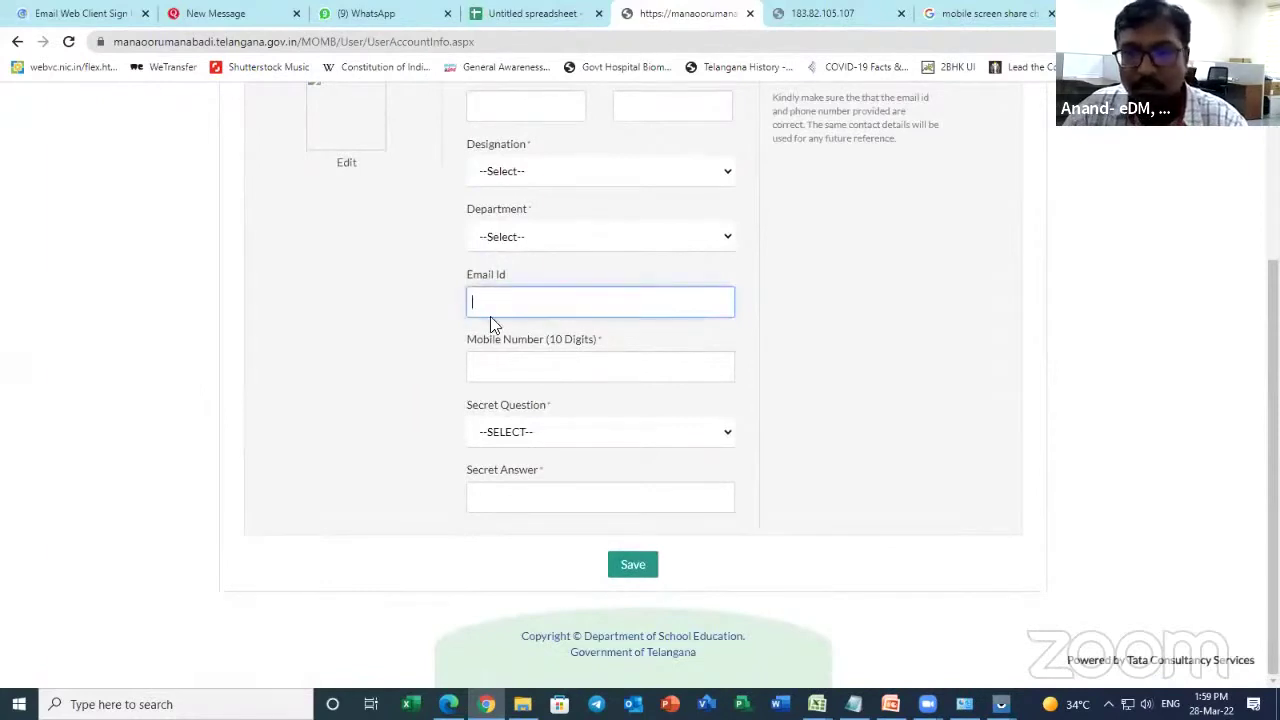
Choose 'What city were you born in?' as the secret question and enter the secret answer.
{"action": "left_click", "coordinate": [530, 366]}
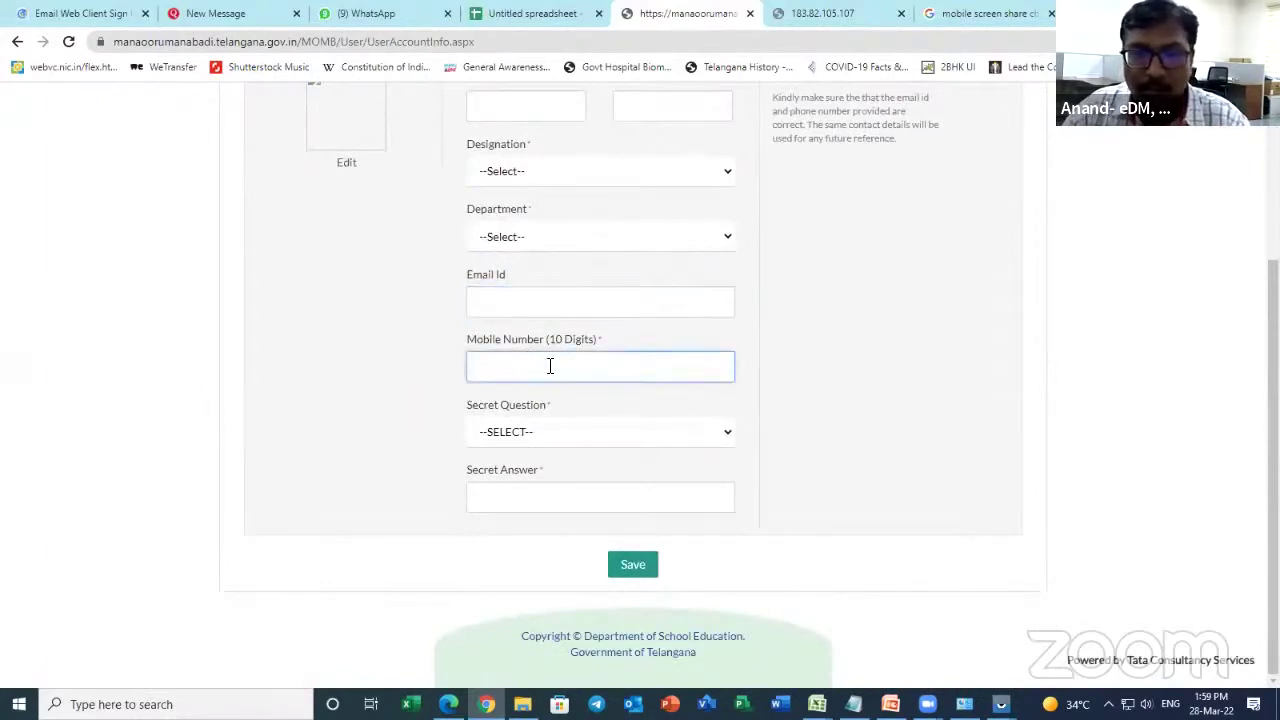
{"action": "left_click", "coordinate": [576, 441]}
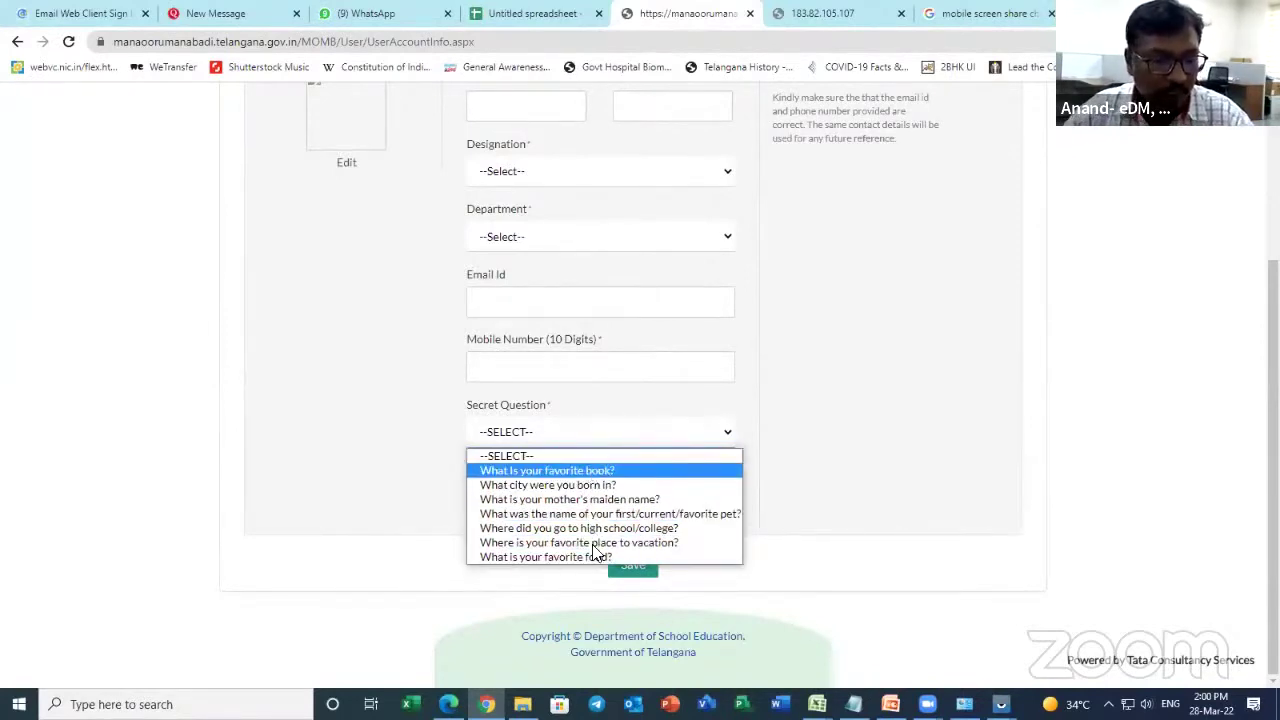
{"action": "left_click", "coordinate": [600, 485]}
{"action": "left_click", "coordinate": [521, 492]}
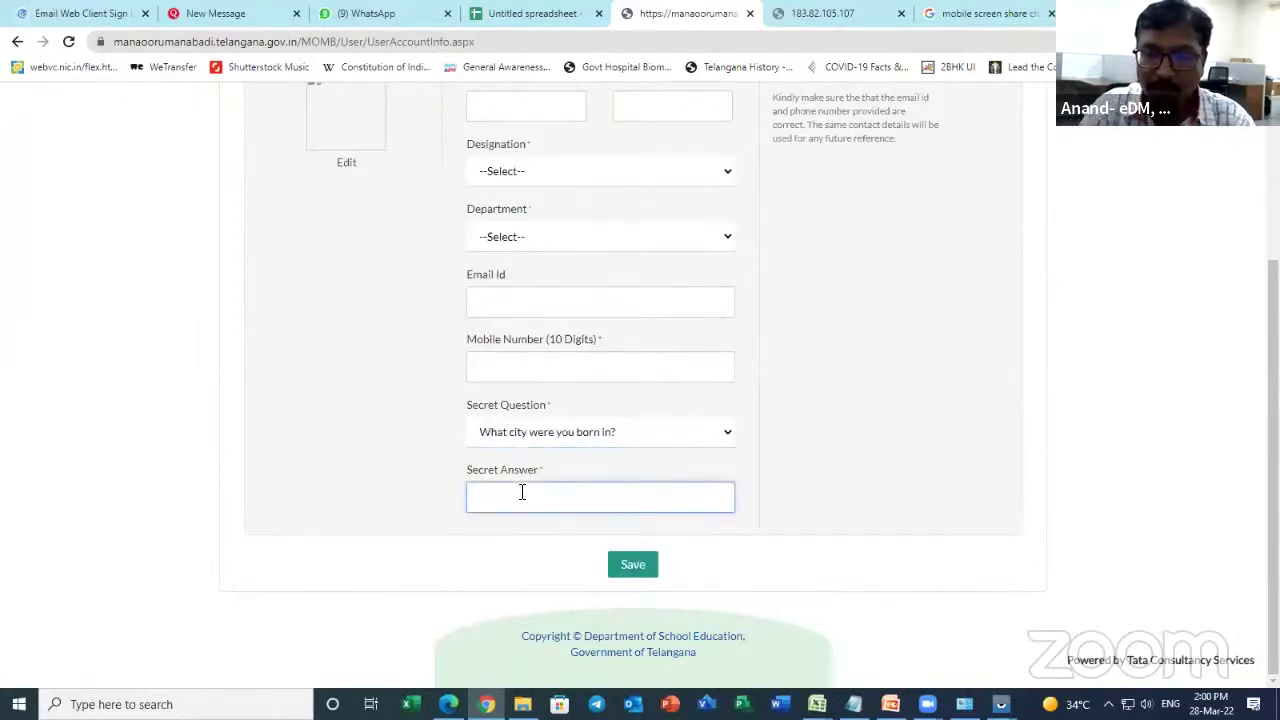
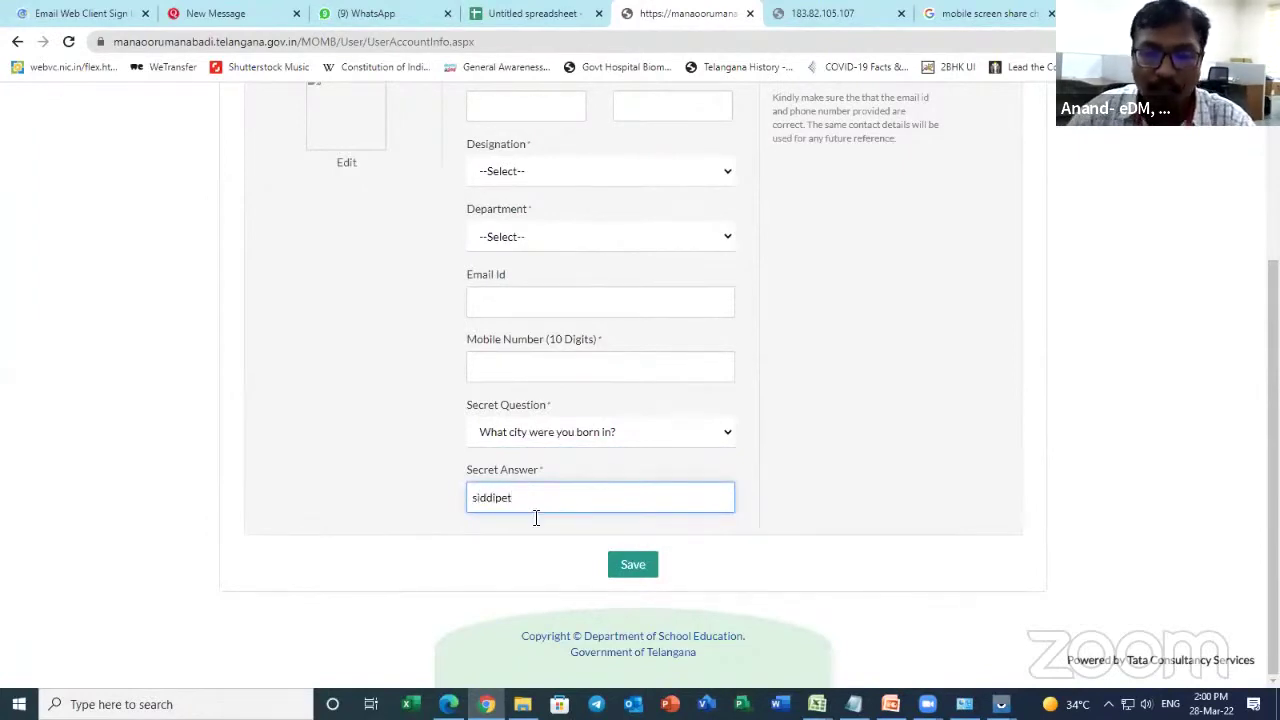
Check the typed secret answer and save the account information.
{"action": "double_click", "coordinate": [490, 500]}
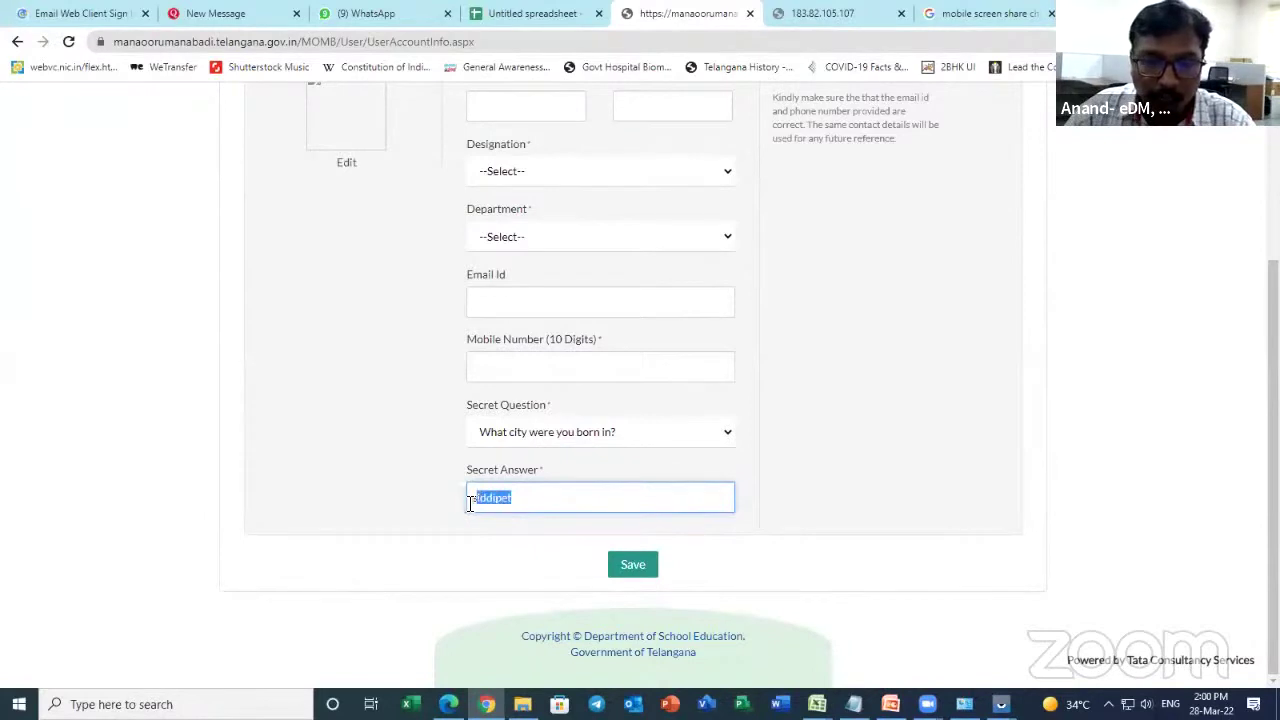
{"action": "left_click", "coordinate": [525, 499]}
{"action": "double_click", "coordinate": [493, 498]}
{"action": "left_click", "coordinate": [530, 499]}
{"action": "double_click", "coordinate": [490, 499]}
{"action": "left_click", "coordinate": [535, 499]}
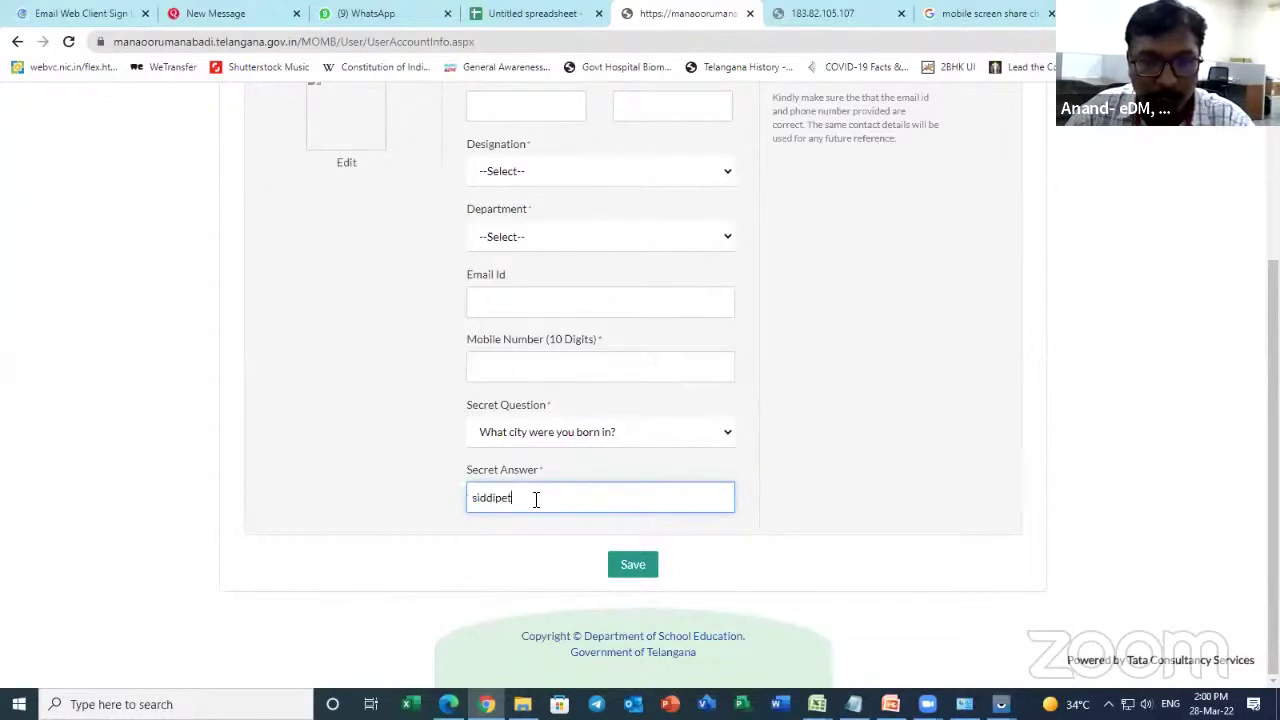
{"action": "left_click", "coordinate": [633, 570]}
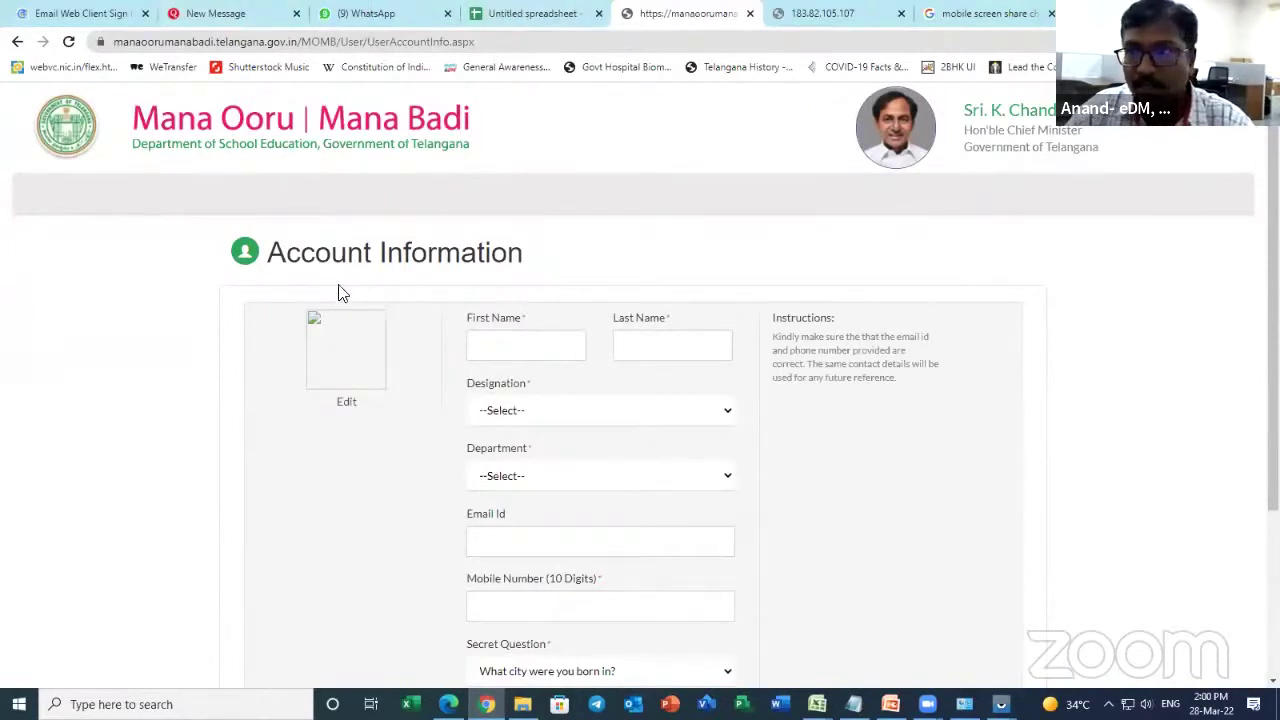
Reload the page, then remove User/UserAccountInfo.aspx from the address to reach the portal home page.
{"action": "left_click", "coordinate": [962, 46]}
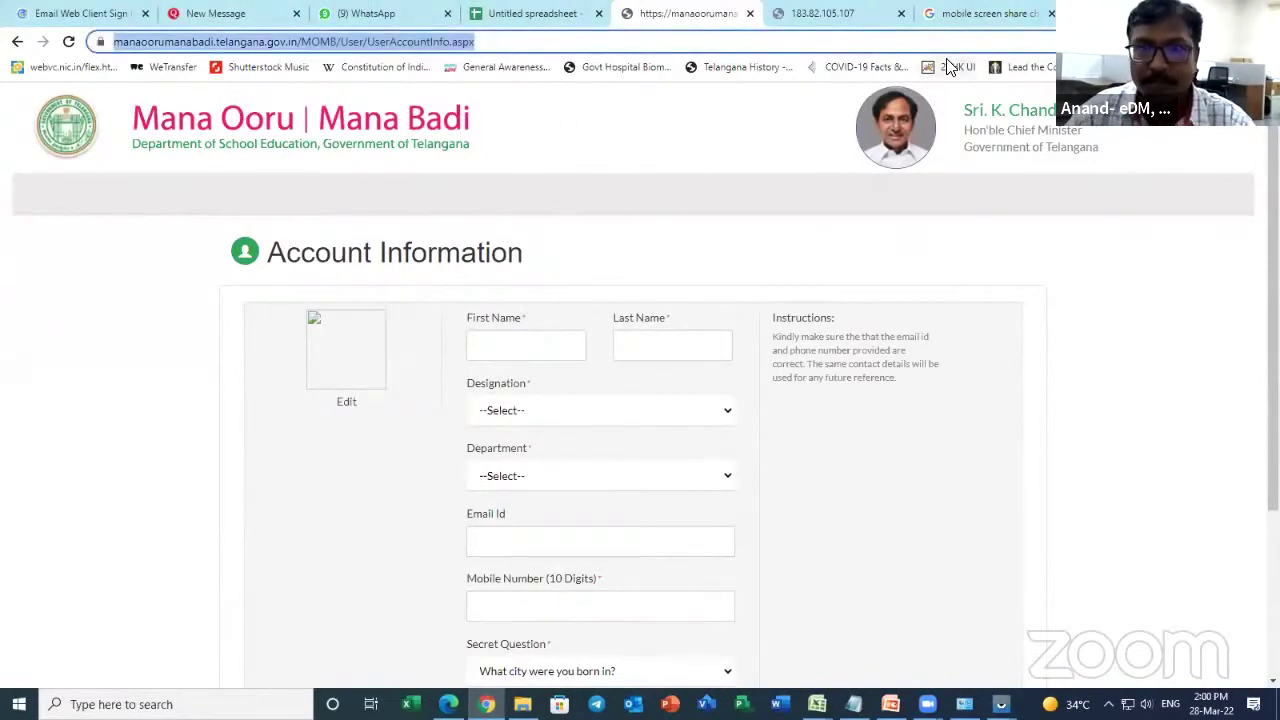
{"action": "key", "text": "Return"}
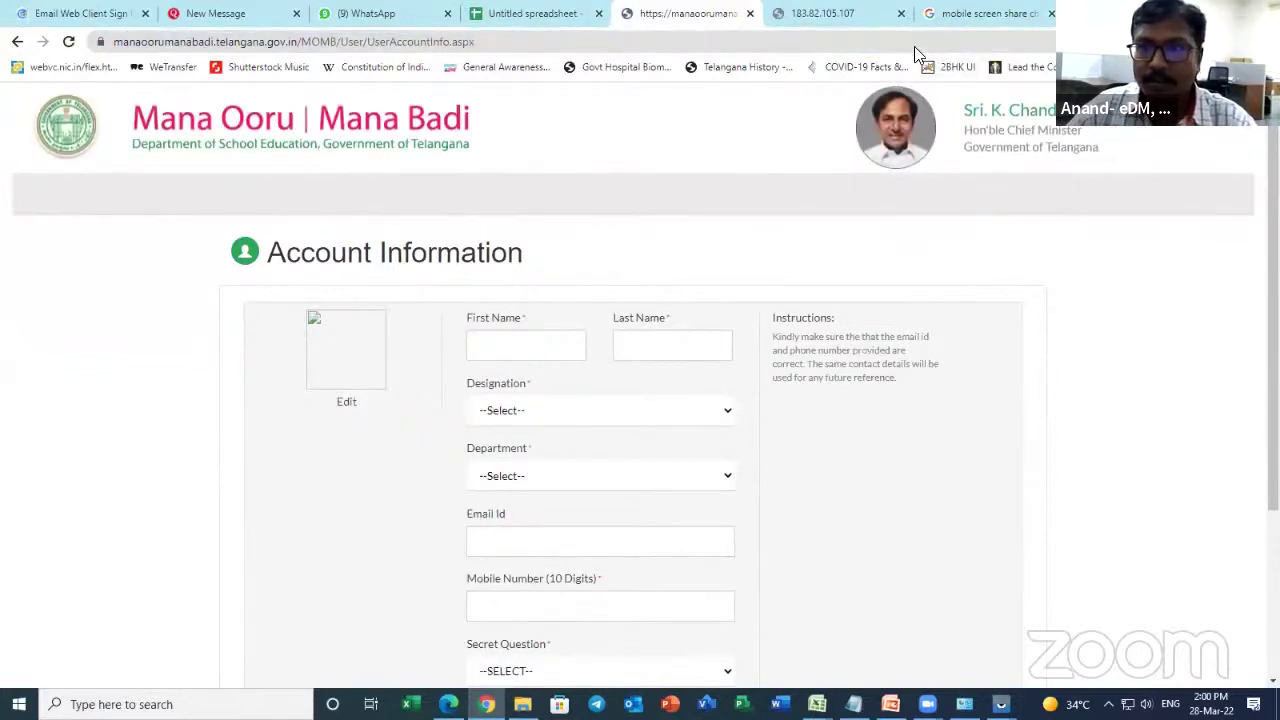
{"action": "left_click", "coordinate": [345, 42]}
{"action": "left_click", "coordinate": [345, 42]}
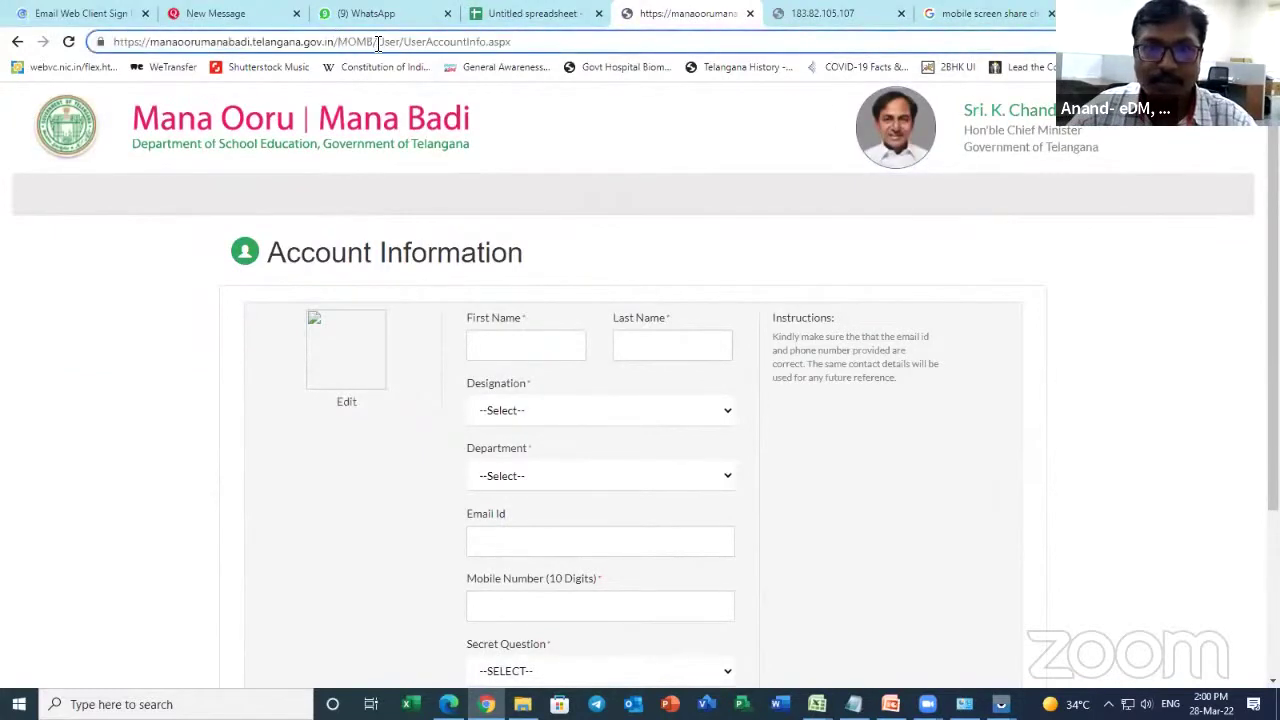
{"action": "left_click_drag", "start_coordinate": [378, 42], "coordinate": [612, 45]}
{"action": "key", "text": "BackSpace"}
{"action": "key", "text": "Return"}
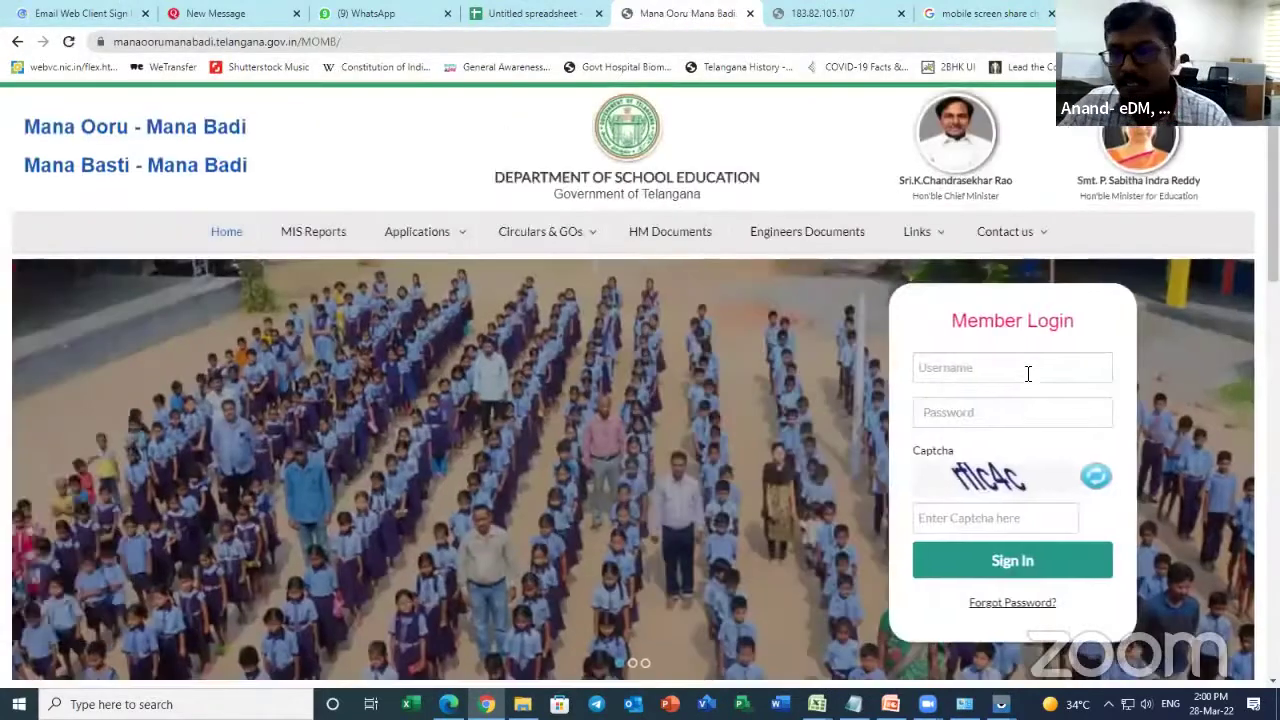
Sign in with the school's user ID, the account password and a refreshed captcha.
{"action": "left_click", "coordinate": [1020, 368]}
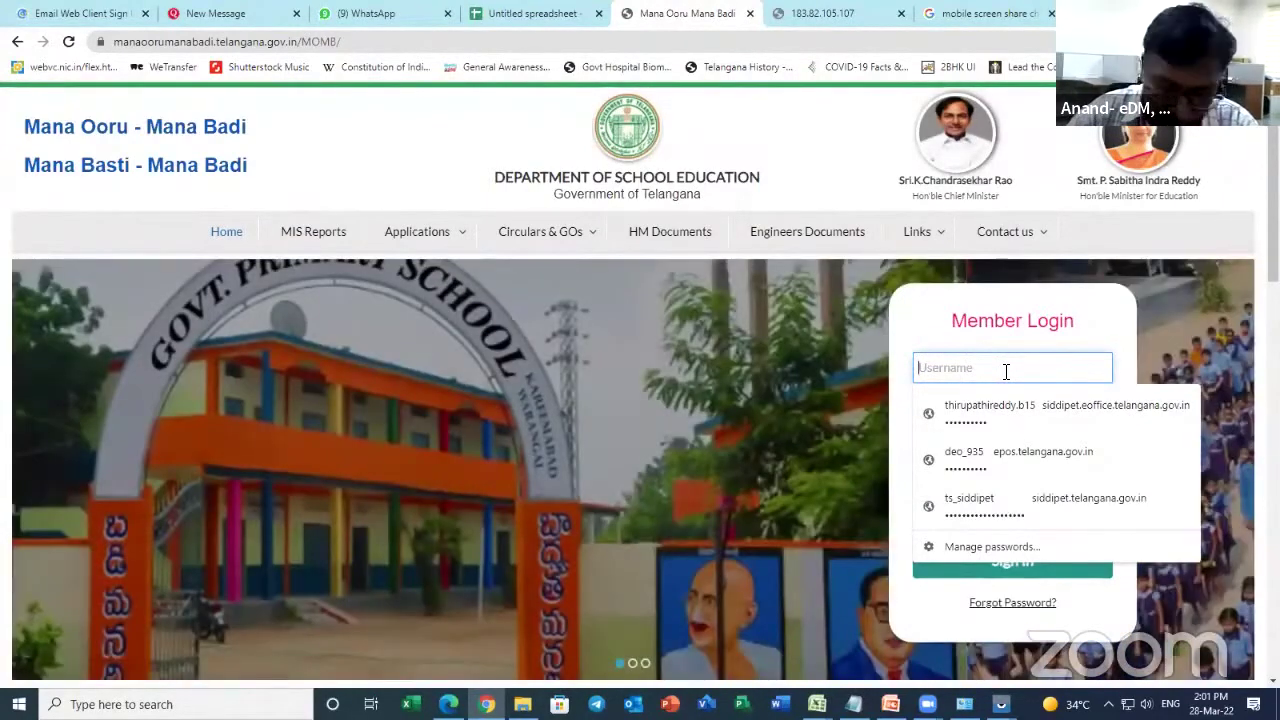
{"action": "type", "text": "18070520"}
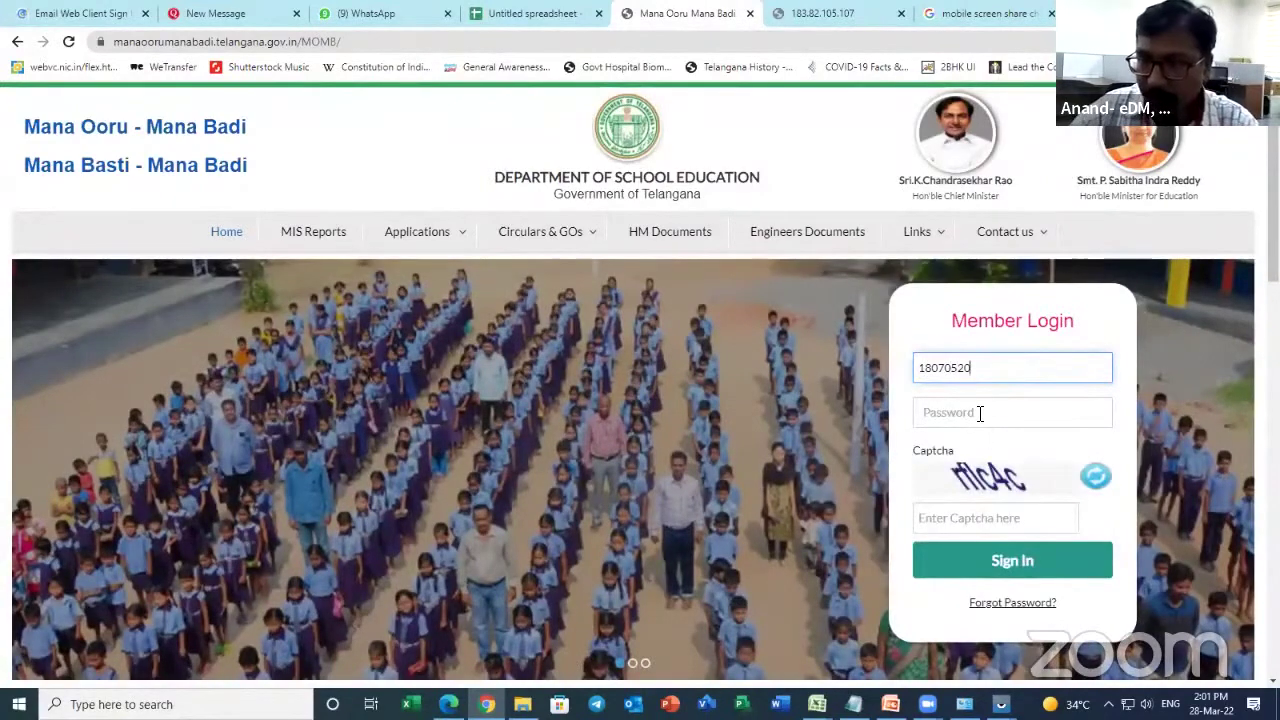
{"action": "left_click", "coordinate": [980, 413]}
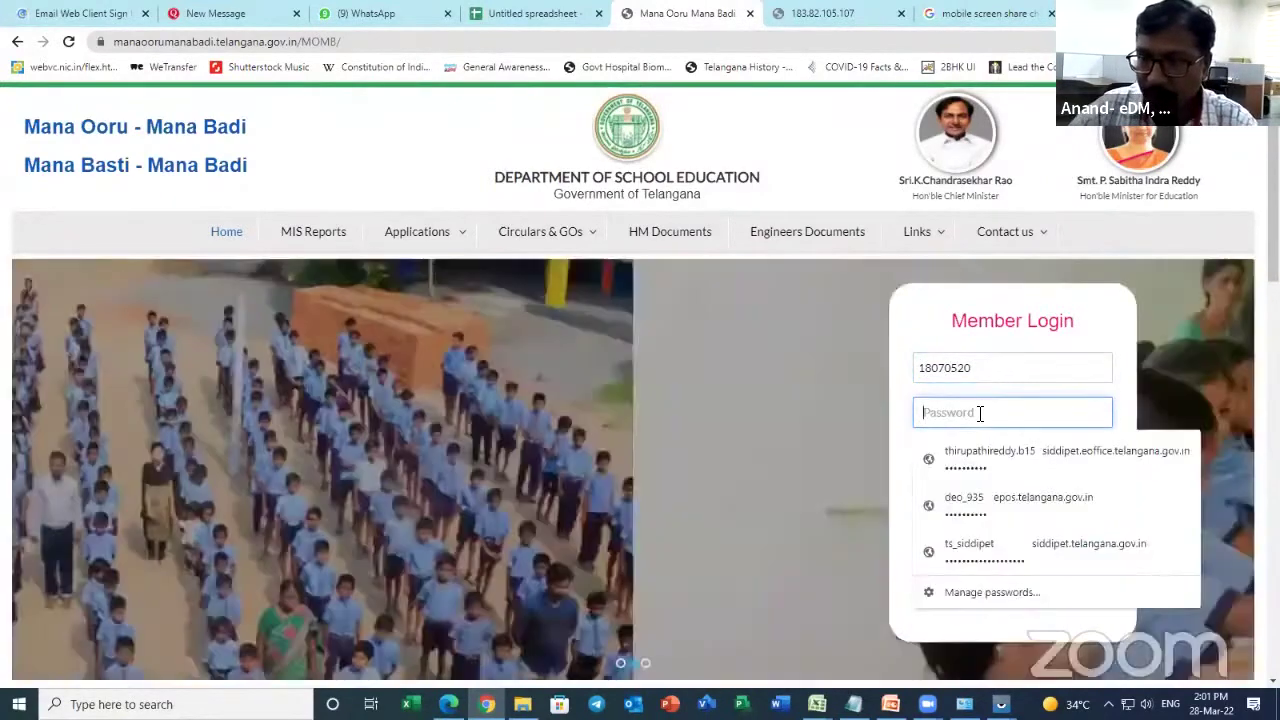
{"action": "type", "text": "****"}
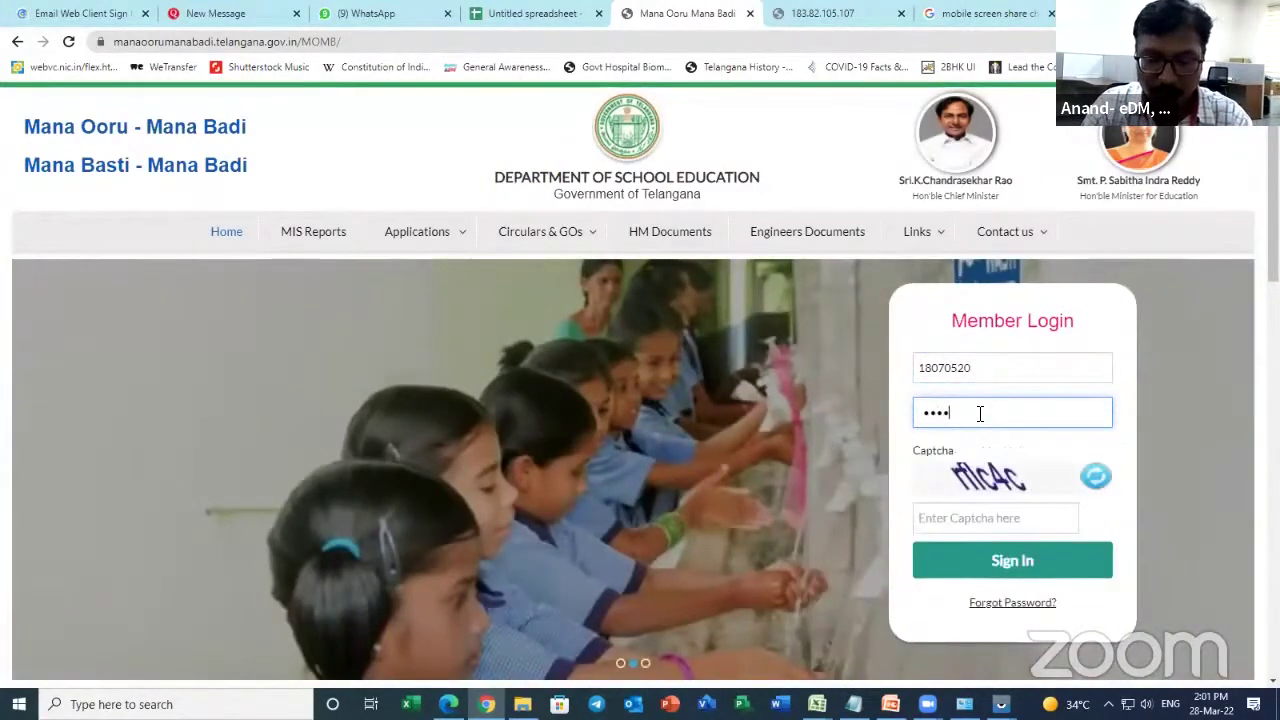
{"action": "type", "text": "******"}
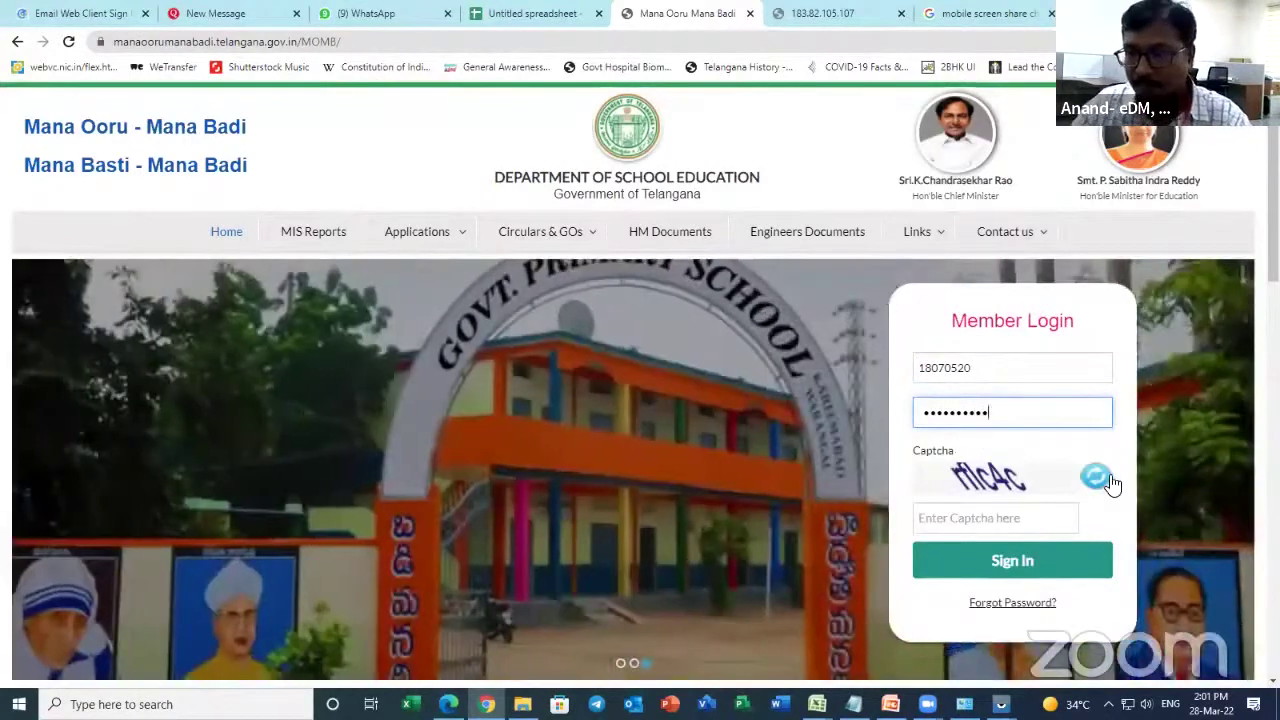
{"action": "left_click", "coordinate": [1100, 485]}
{"action": "left_click", "coordinate": [1097, 480]}
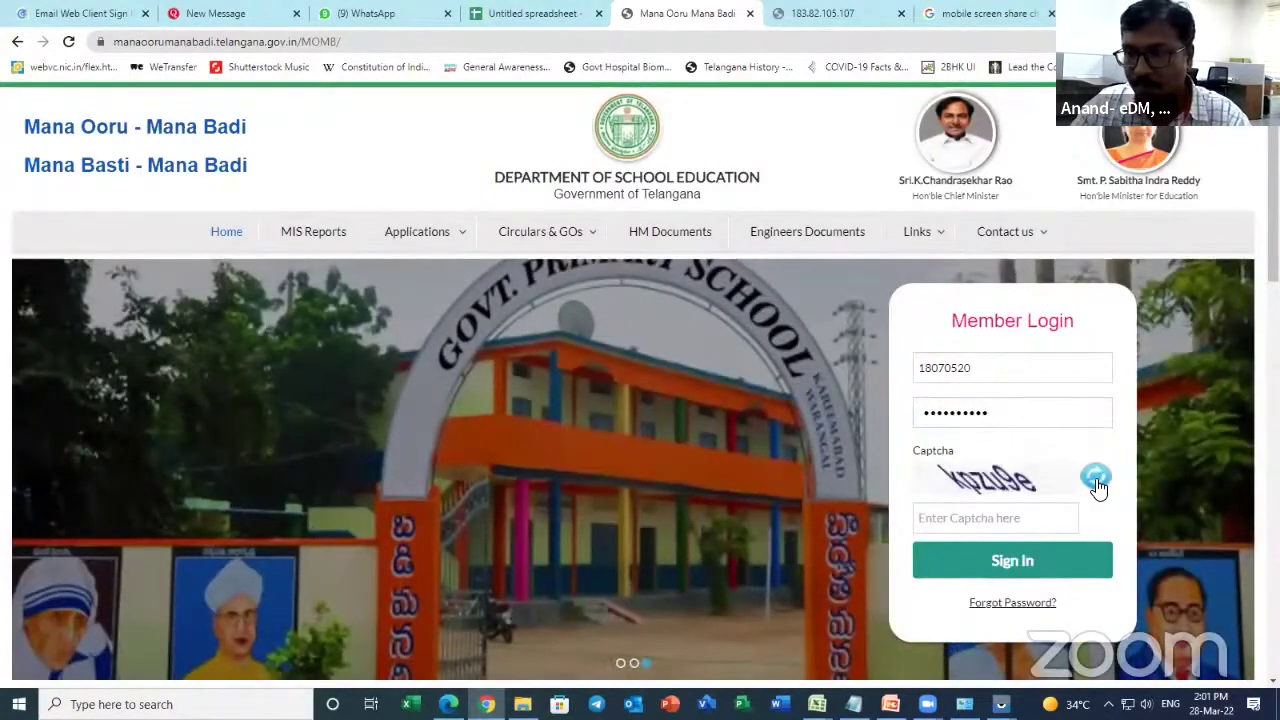
{"action": "left_click", "coordinate": [980, 521]}
{"action": "type", "text": "q"}
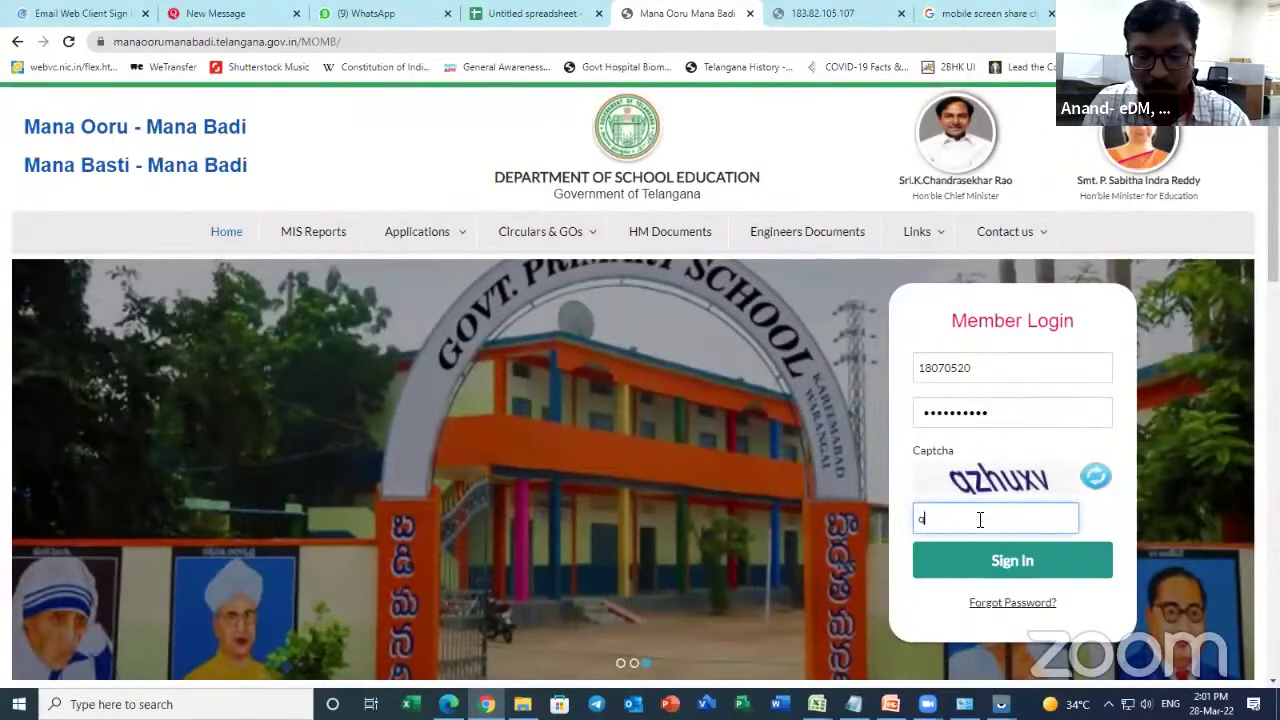
{"action": "type", "text": "zhu"}
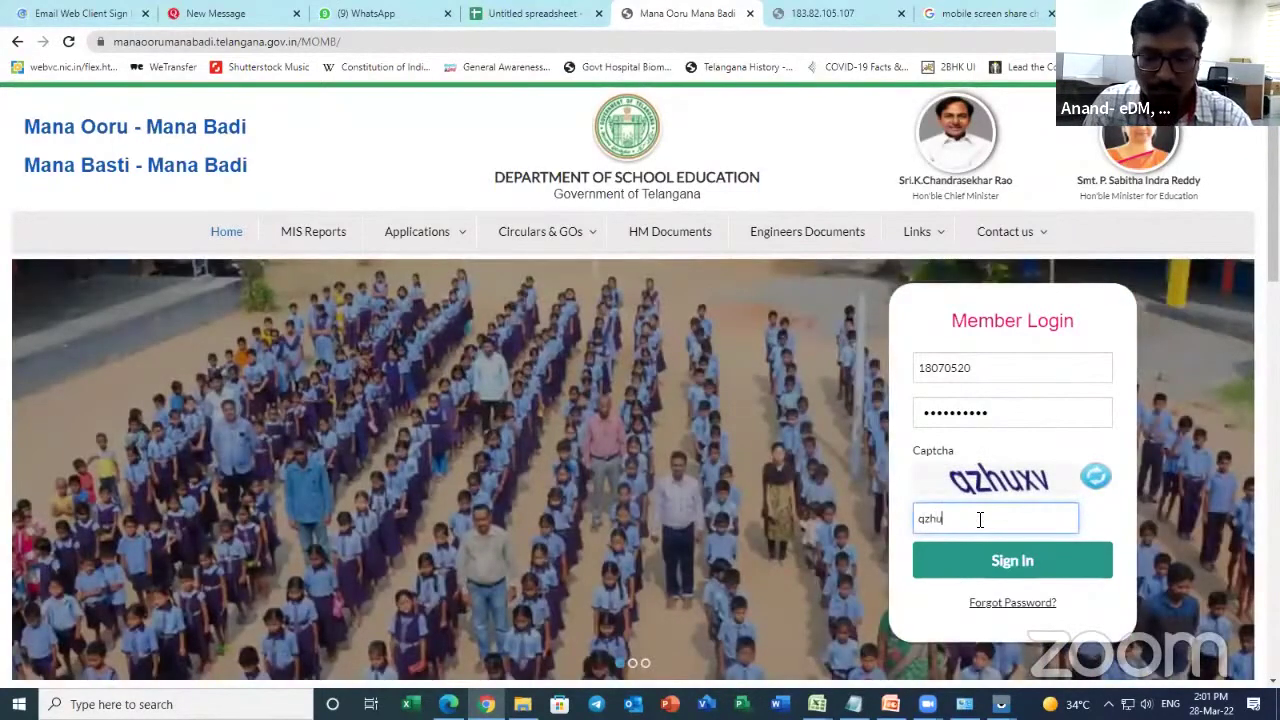
{"action": "type", "text": "xv"}
{"action": "left_click", "coordinate": [980, 560]}
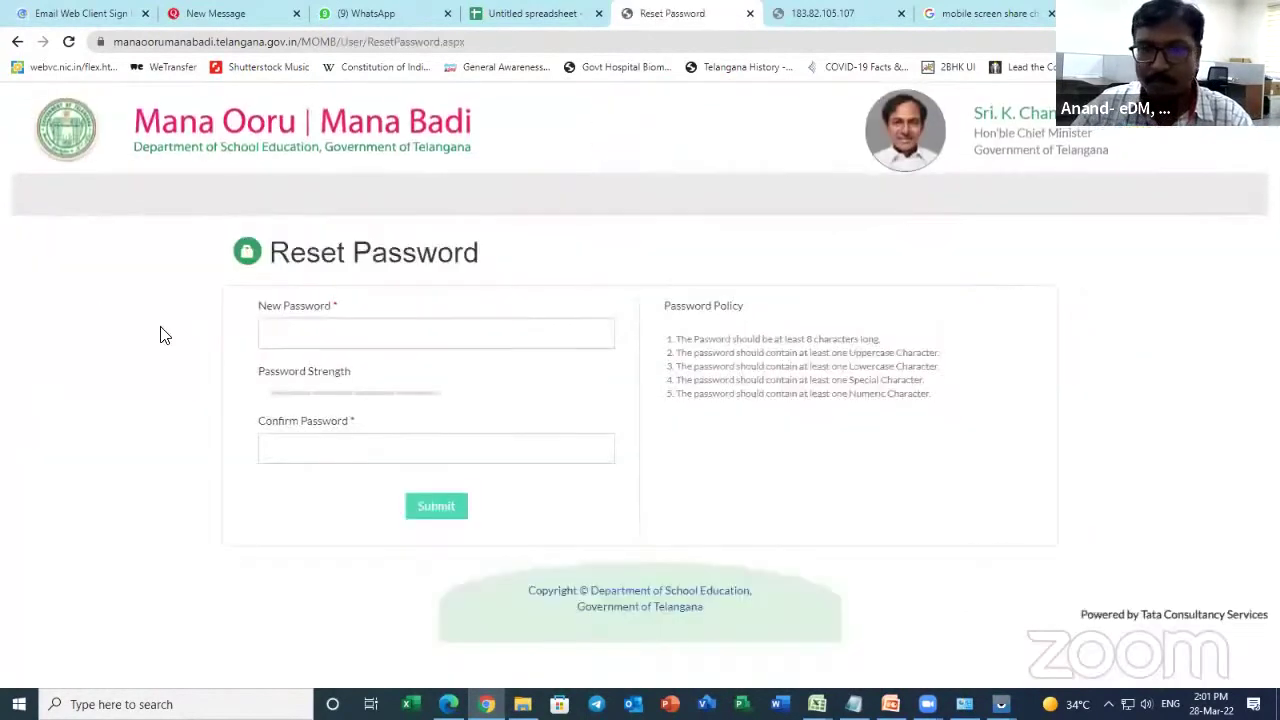
Leave the Reset Password page for the portal home page by removing /User/ResetPassword.aspx from the address.
{"action": "left_click", "coordinate": [348, 333]}
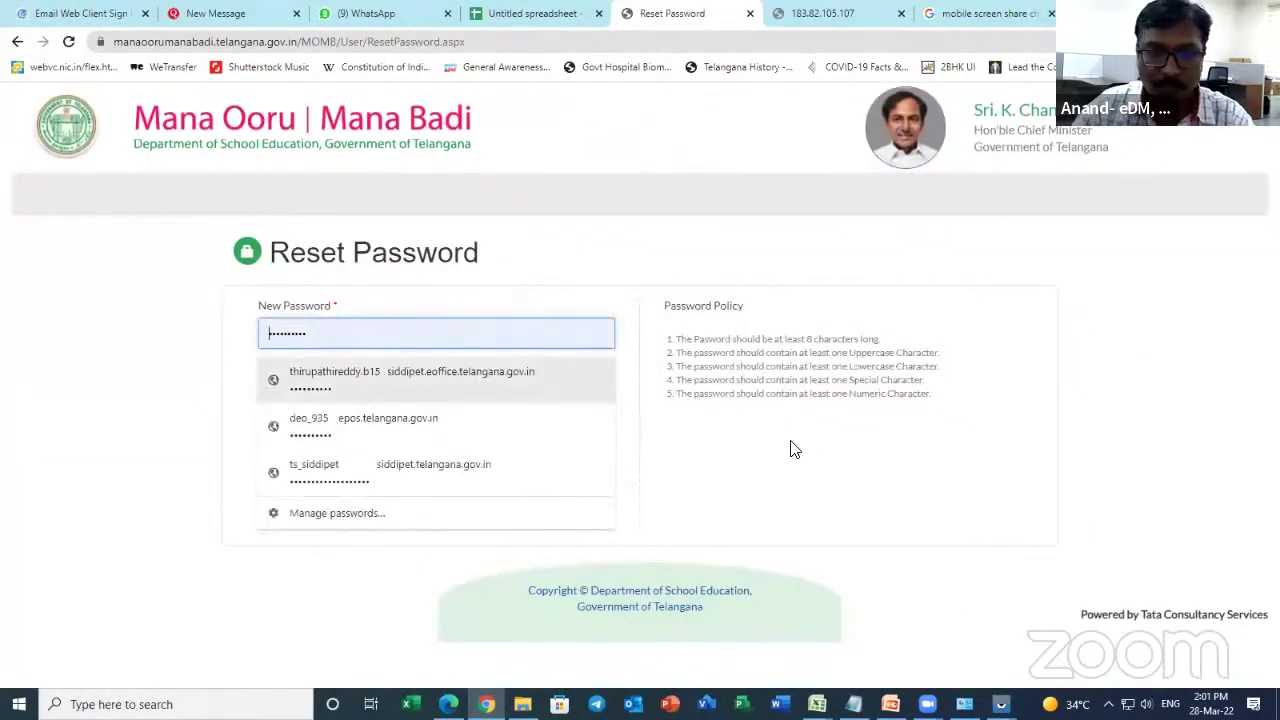
{"action": "left_click", "coordinate": [394, 343]}
{"action": "left_click", "coordinate": [384, 332]}
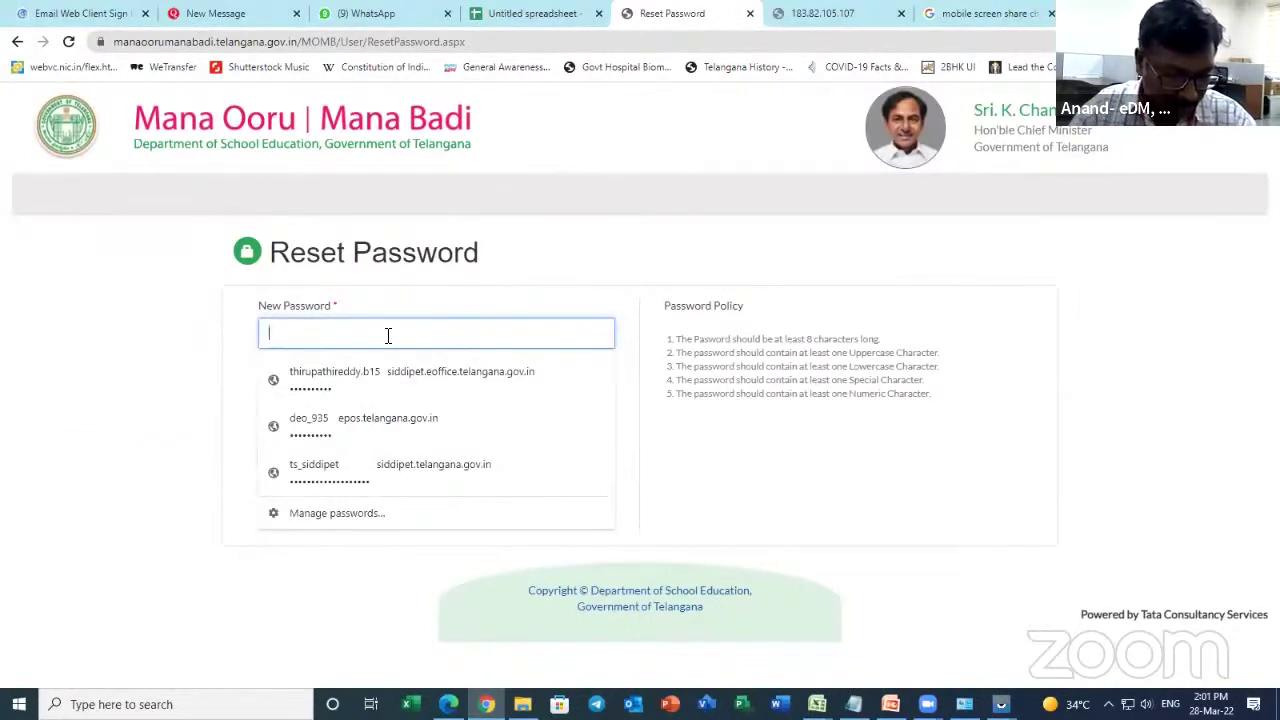
{"action": "left_click", "coordinate": [440, 41]}
{"action": "left_click", "coordinate": [378, 41]}
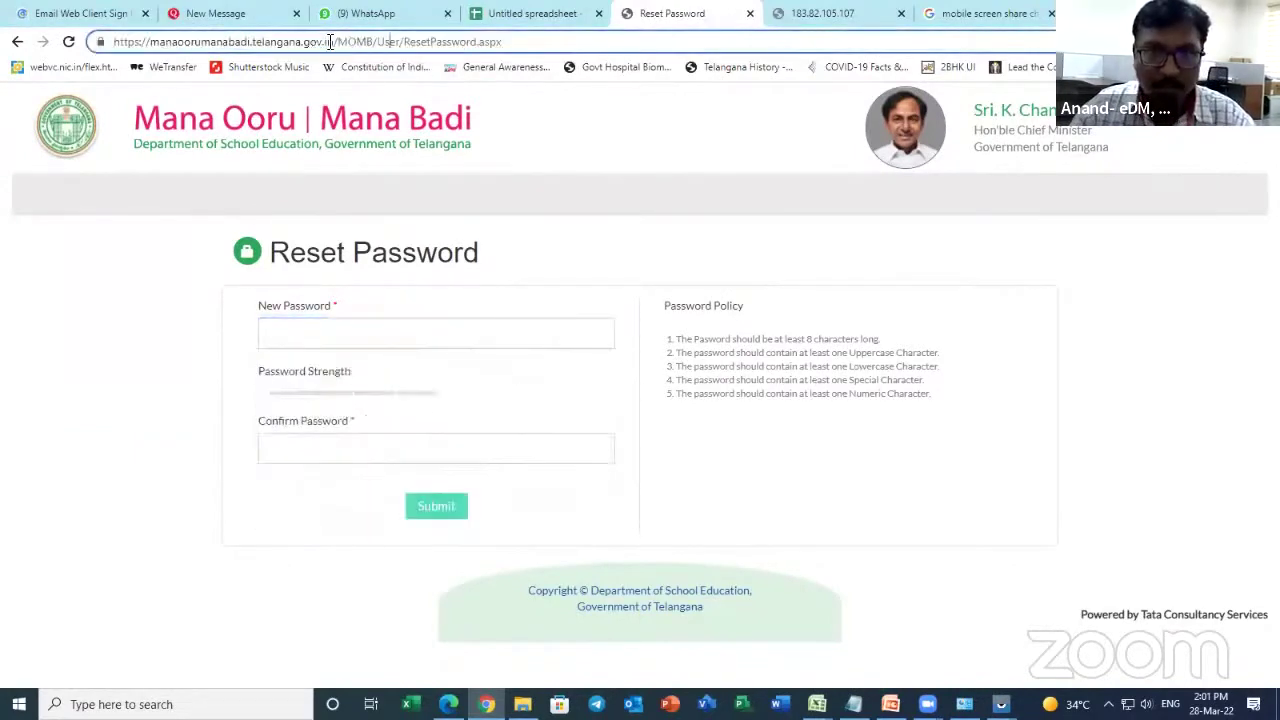
{"action": "left_click", "coordinate": [636, 34], "text": "shift"}
{"action": "key", "text": "BackSpace"}
{"action": "key", "text": "Return"}
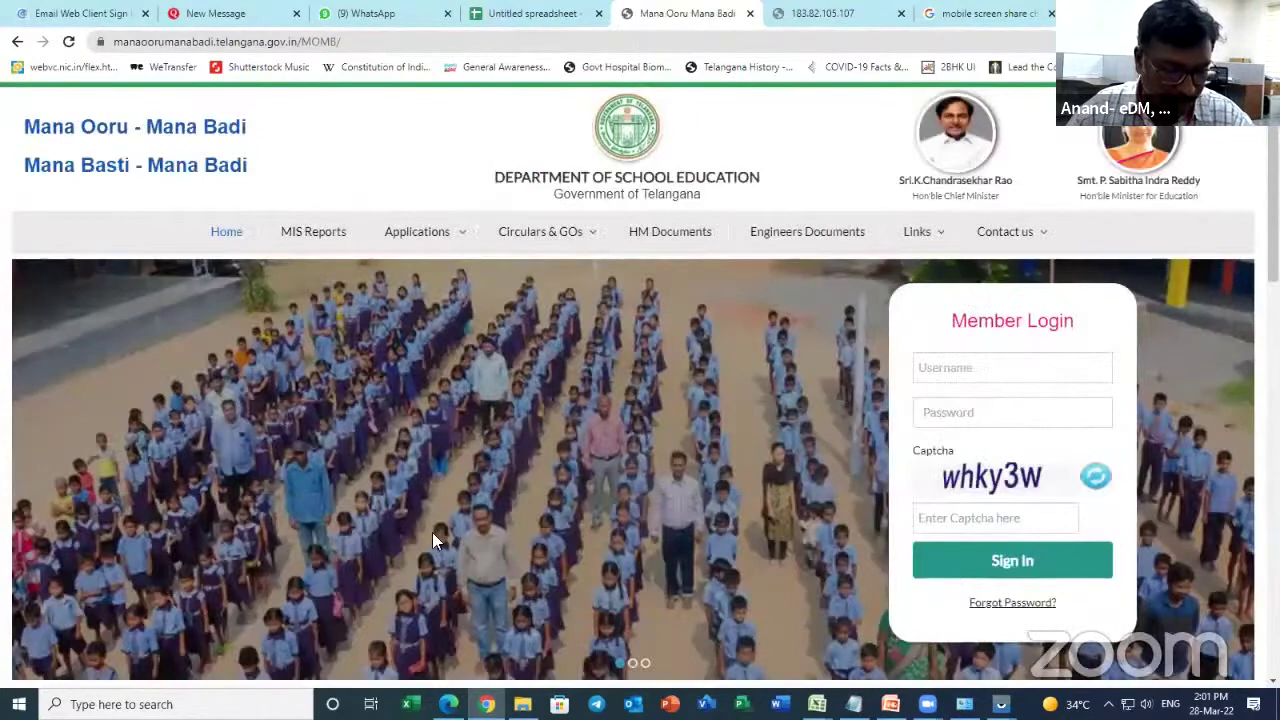
Bring up Notepad with the ZPHS JAKKAPUR login details and select the next school code.
{"action": "left_click", "coordinate": [854, 704]}
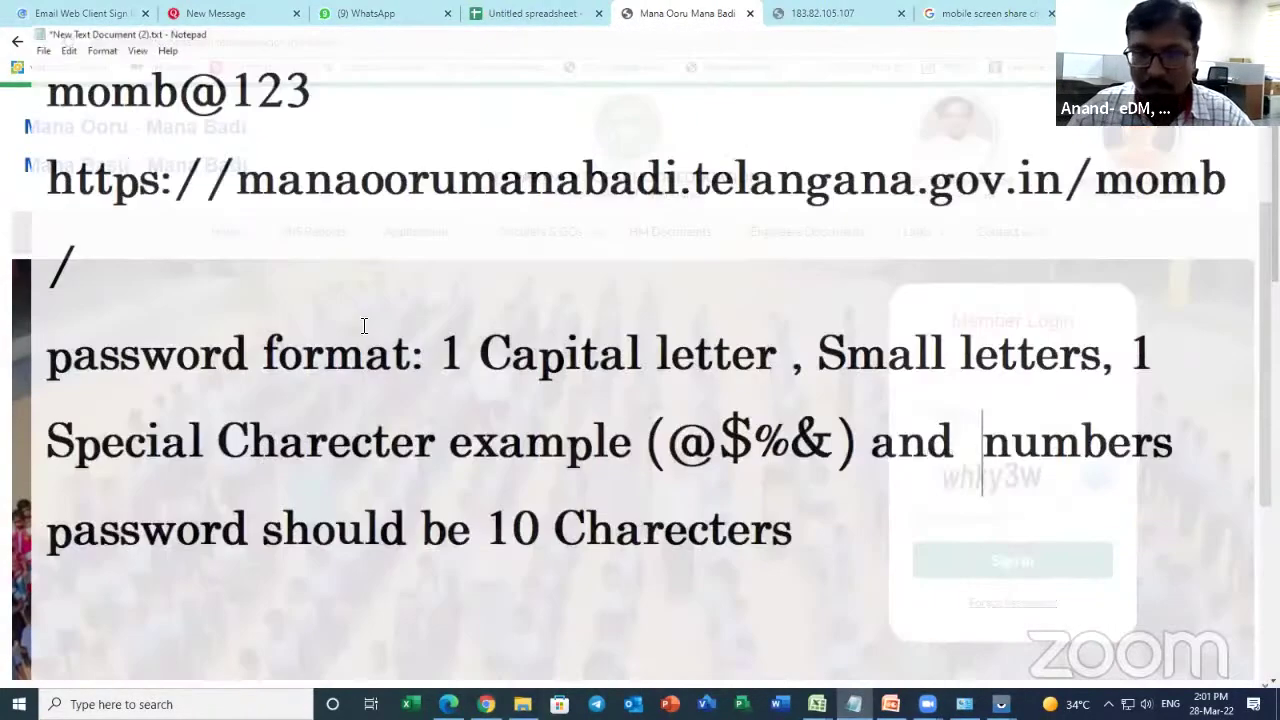
{"action": "scroll", "coordinate": [289, 377], "scroll_direction": "up", "scroll_amount": 2, "text": "ctrl"}
{"action": "scroll", "coordinate": [268, 393], "scroll_direction": "down", "scroll_amount": 3}
{"action": "left_click_drag", "start_coordinate": [246, 520], "coordinate": [15, 520]}
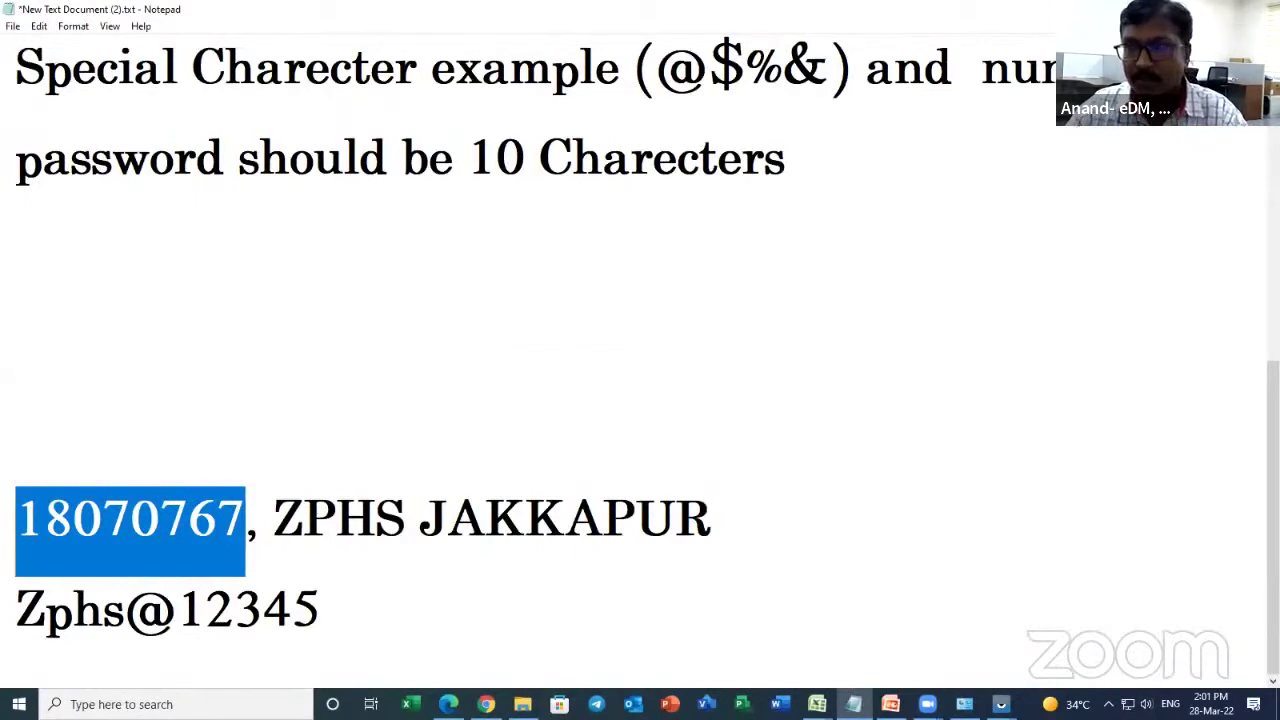
Sign in as the ZPHS JAKKAPUR headmaster with the school code, account password and captcha.
{"action": "key", "text": "alt+Tab"}
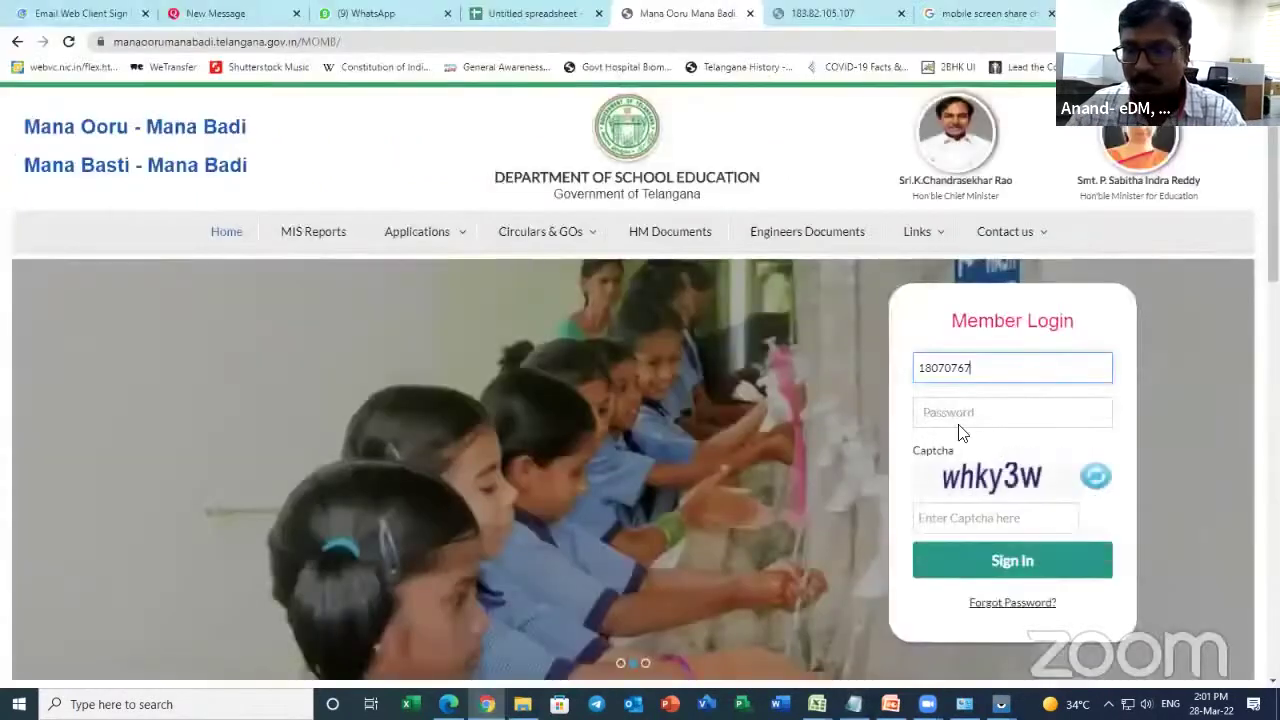
{"action": "left_click", "coordinate": [960, 410]}
{"action": "type", "text": "••"}
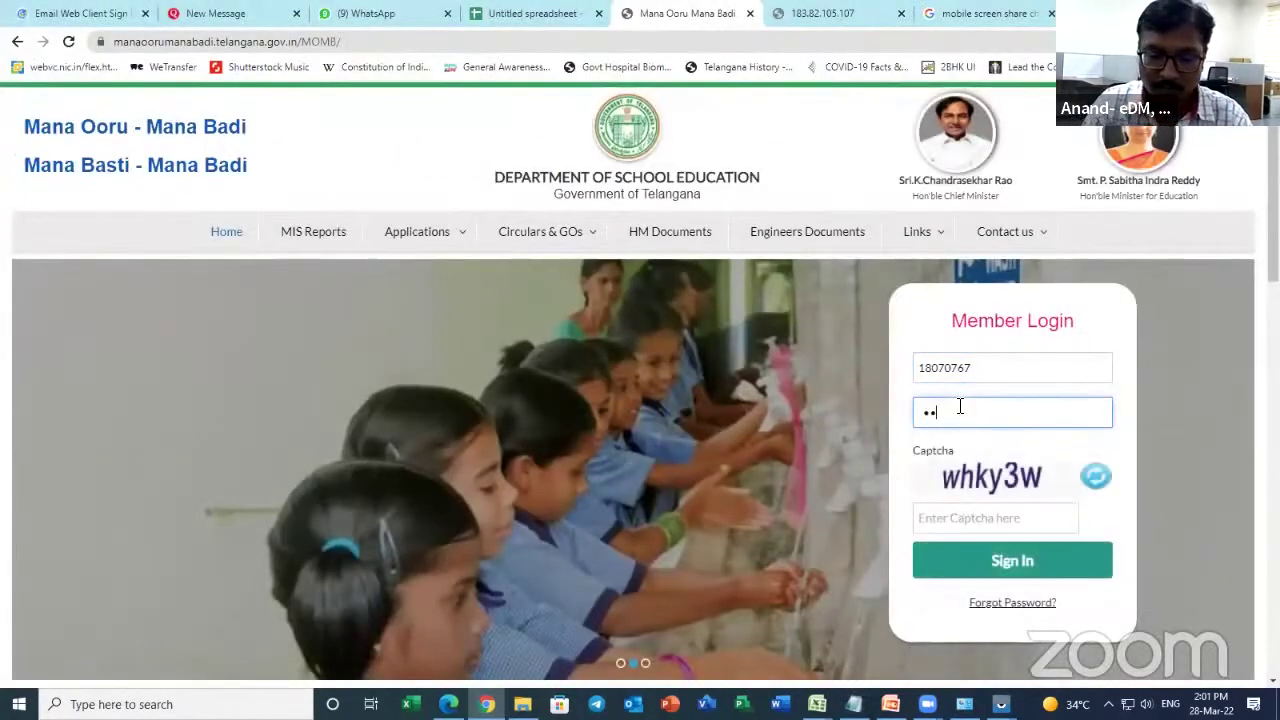
{"action": "key", "text": "BackSpace"}
{"action": "key", "text": "BackSpace"}
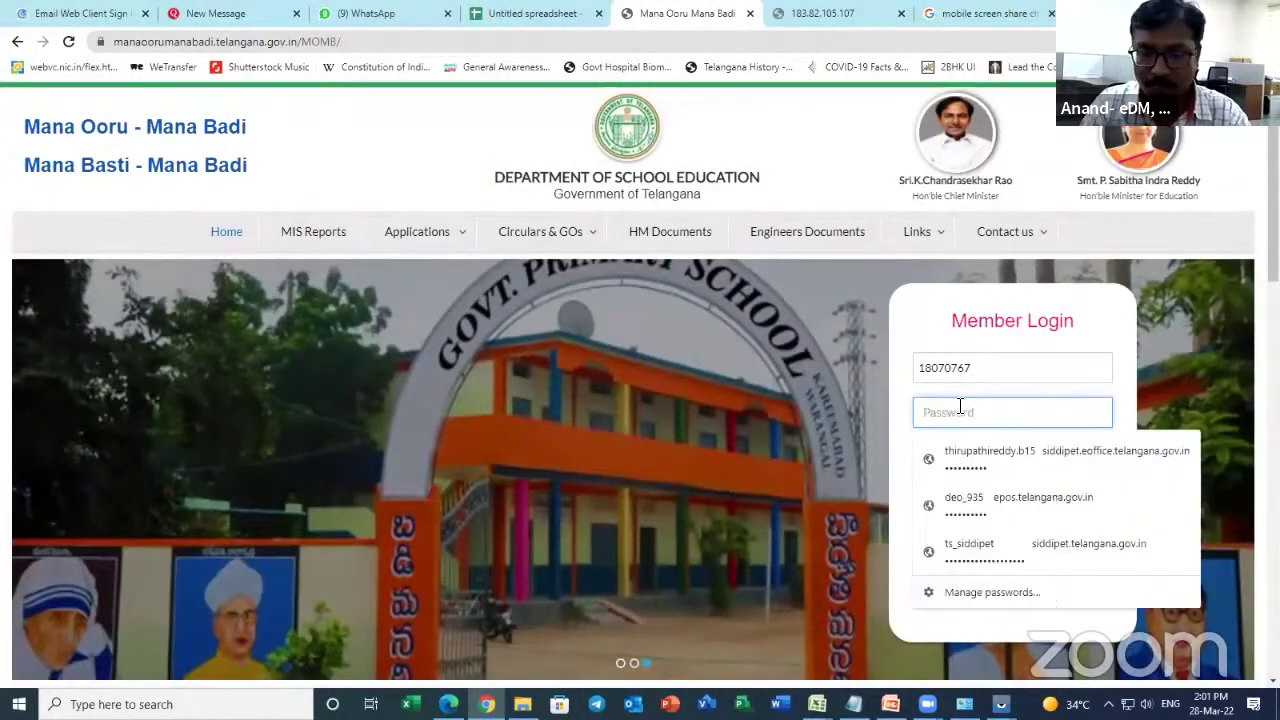
{"action": "type", "text": "••••"}
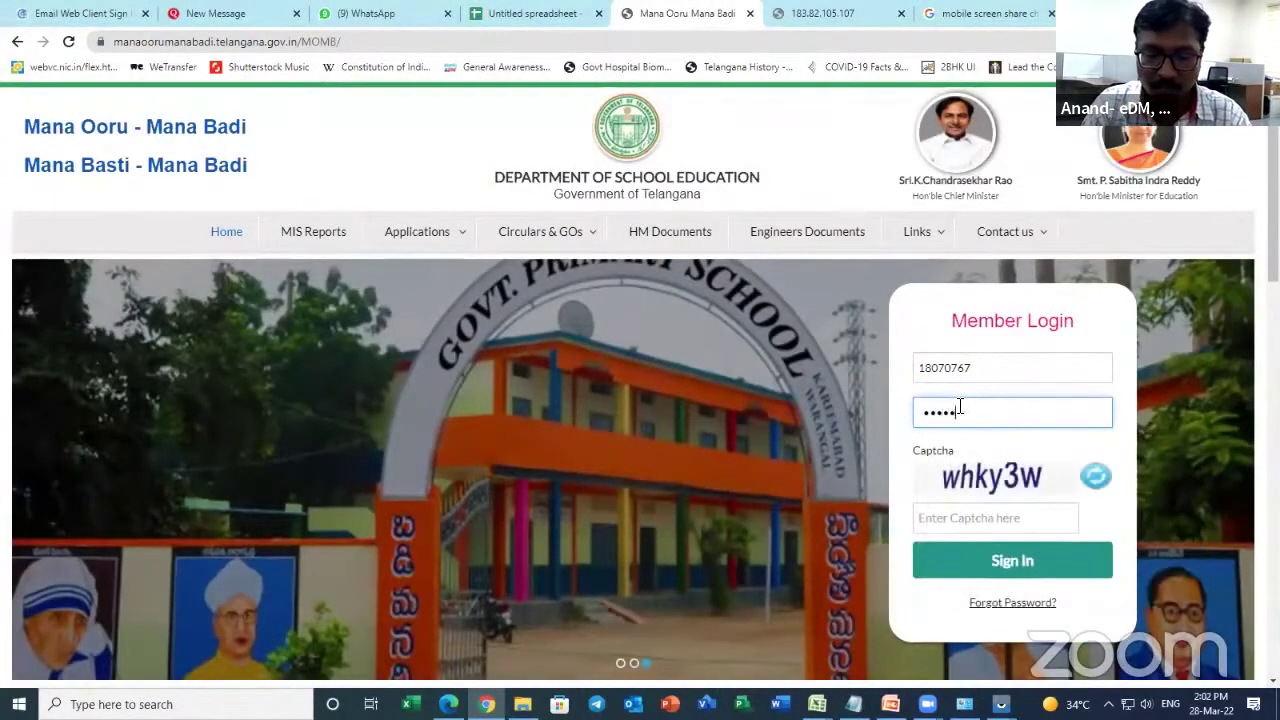
{"action": "type", "text": "••••"}
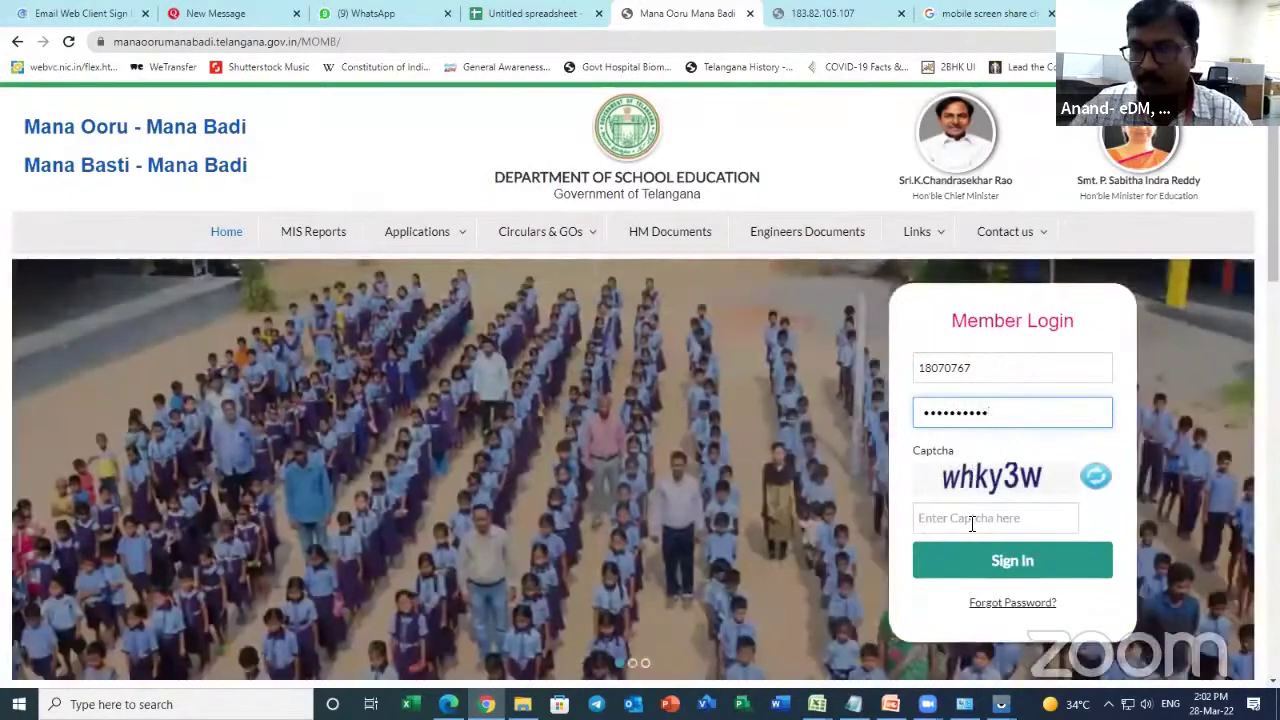
{"action": "left_click", "coordinate": [973, 520]}
{"action": "type", "text": "wh"}
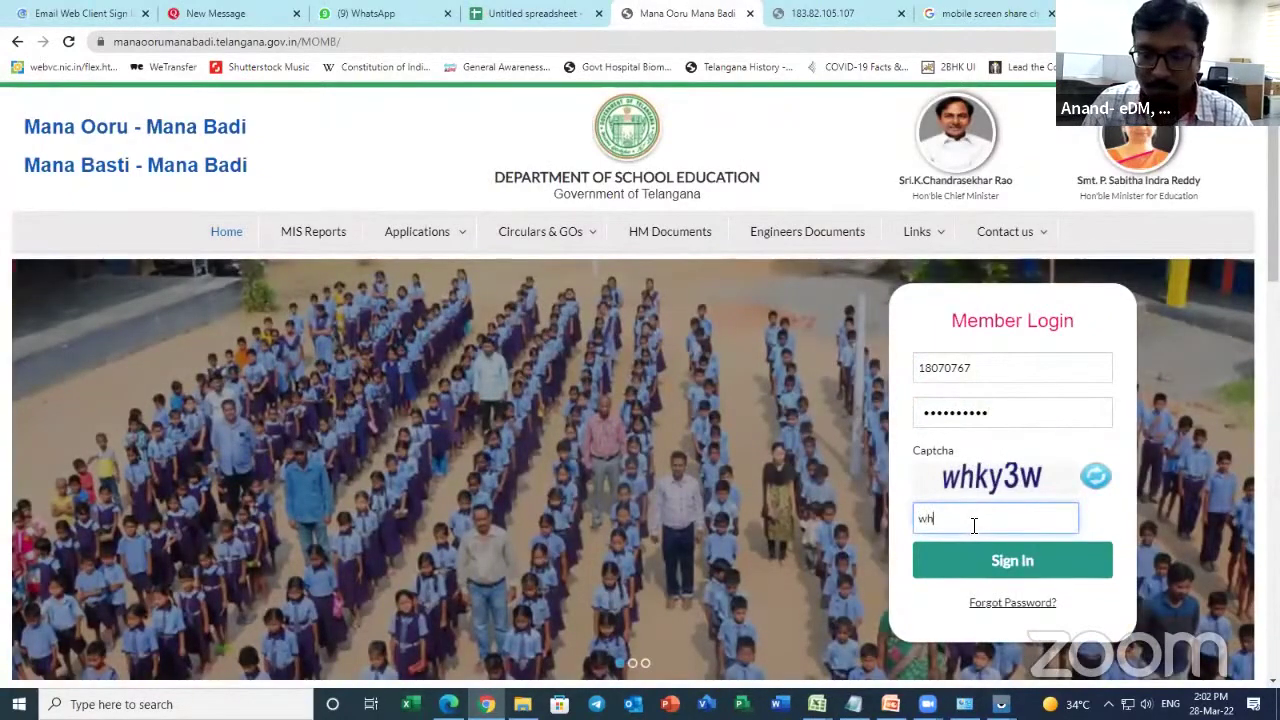
{"action": "type", "text": "ky"}
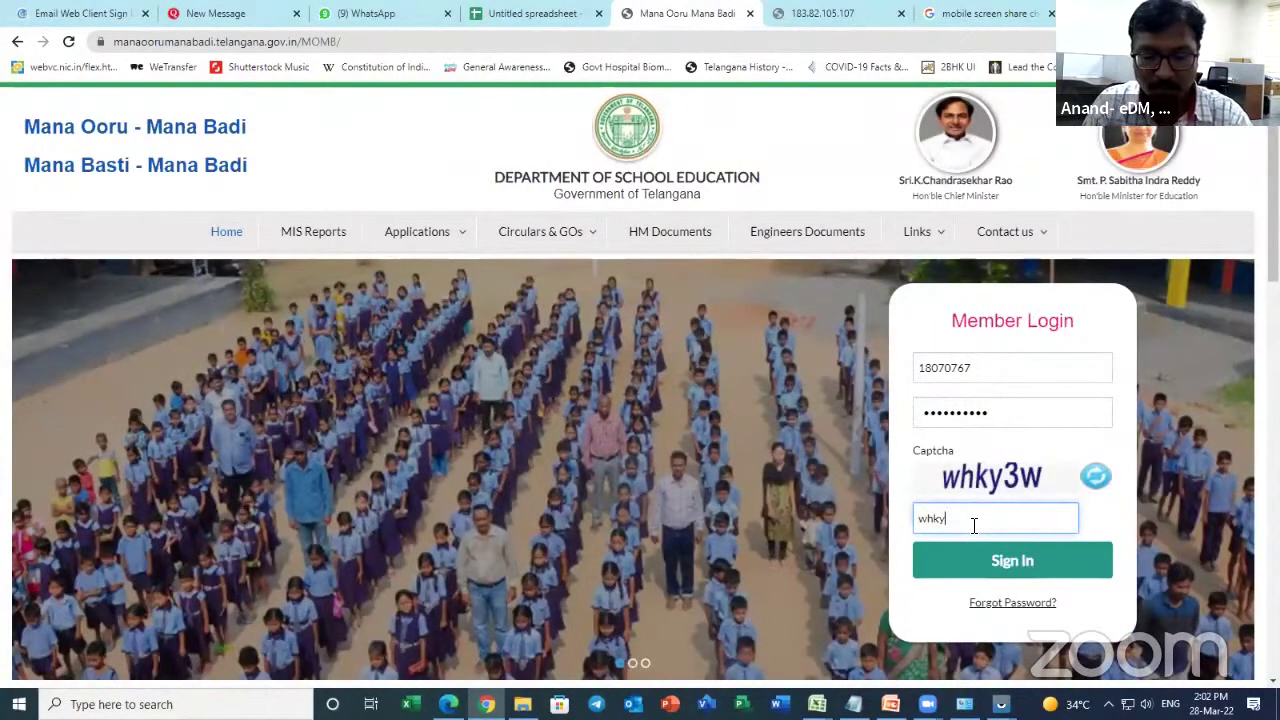
{"action": "type", "text": "3w"}
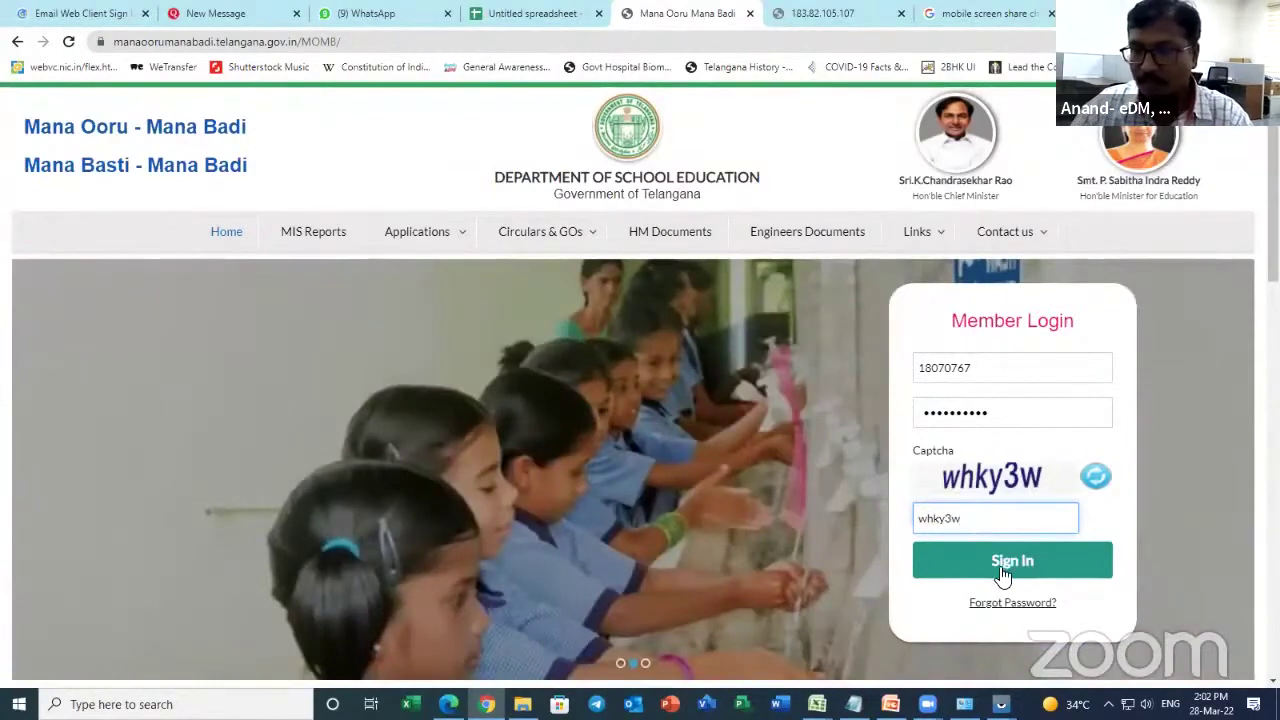
{"action": "left_click", "coordinate": [1003, 572]}
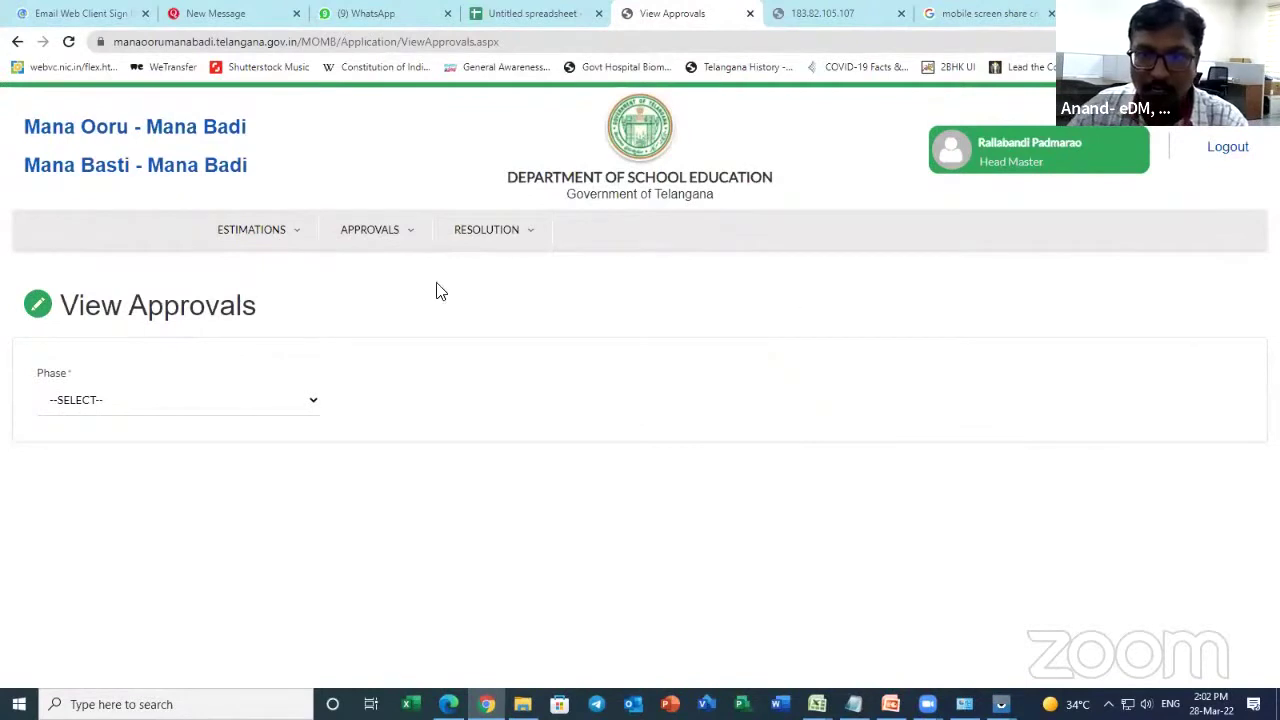
Reach Approvals > View Approvals and dismiss the resolution options, leaving Phase at --SELECT--.
{"action": "mouse_move", "coordinate": [286, 236]}
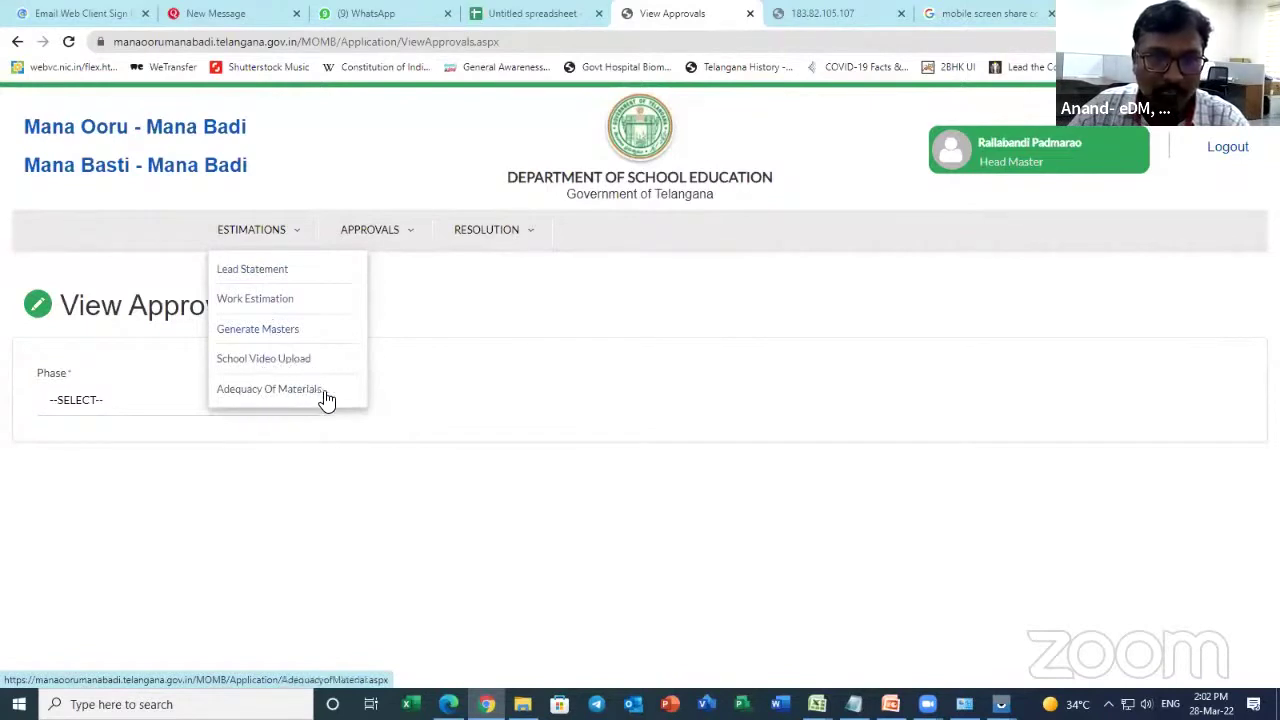
{"action": "mouse_move", "coordinate": [380, 233]}
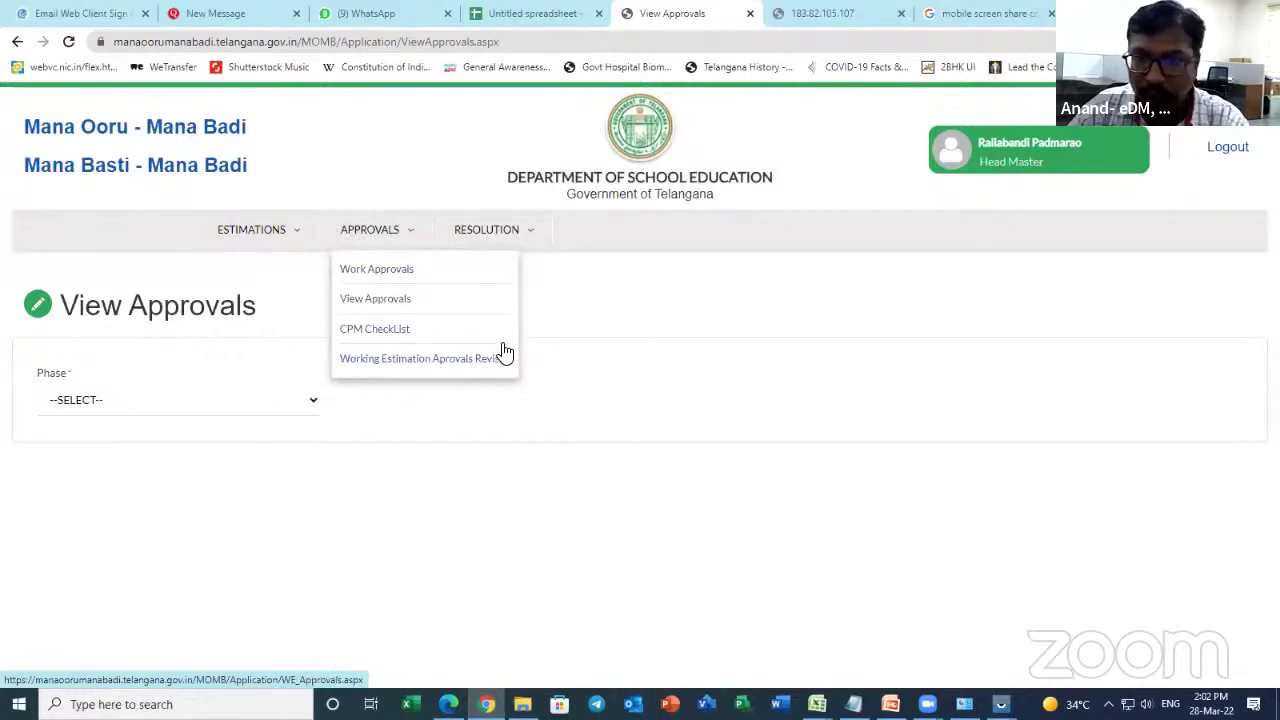
{"action": "left_click", "coordinate": [486, 229]}
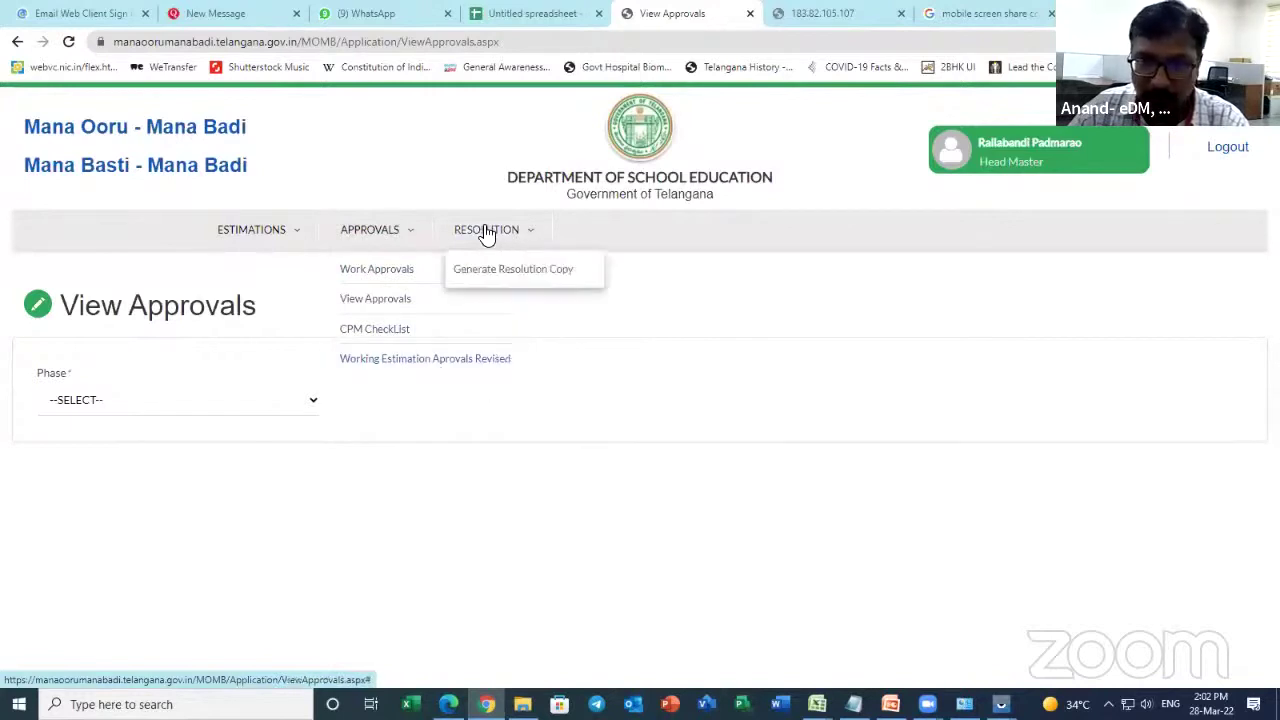
{"action": "left_click", "coordinate": [649, 212]}
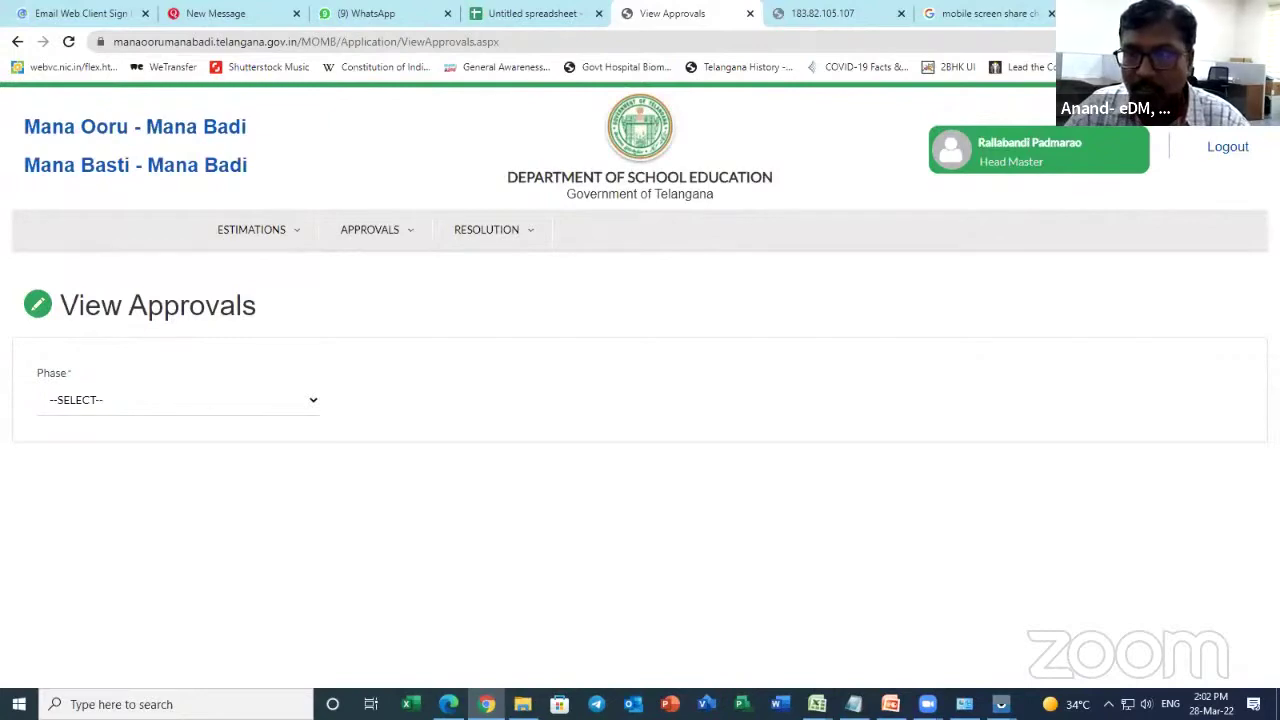
Show the desktop, bring up the LE2101 phone-mirroring window, centre it and enlarge it to full height.
{"action": "key", "text": "super+d"}
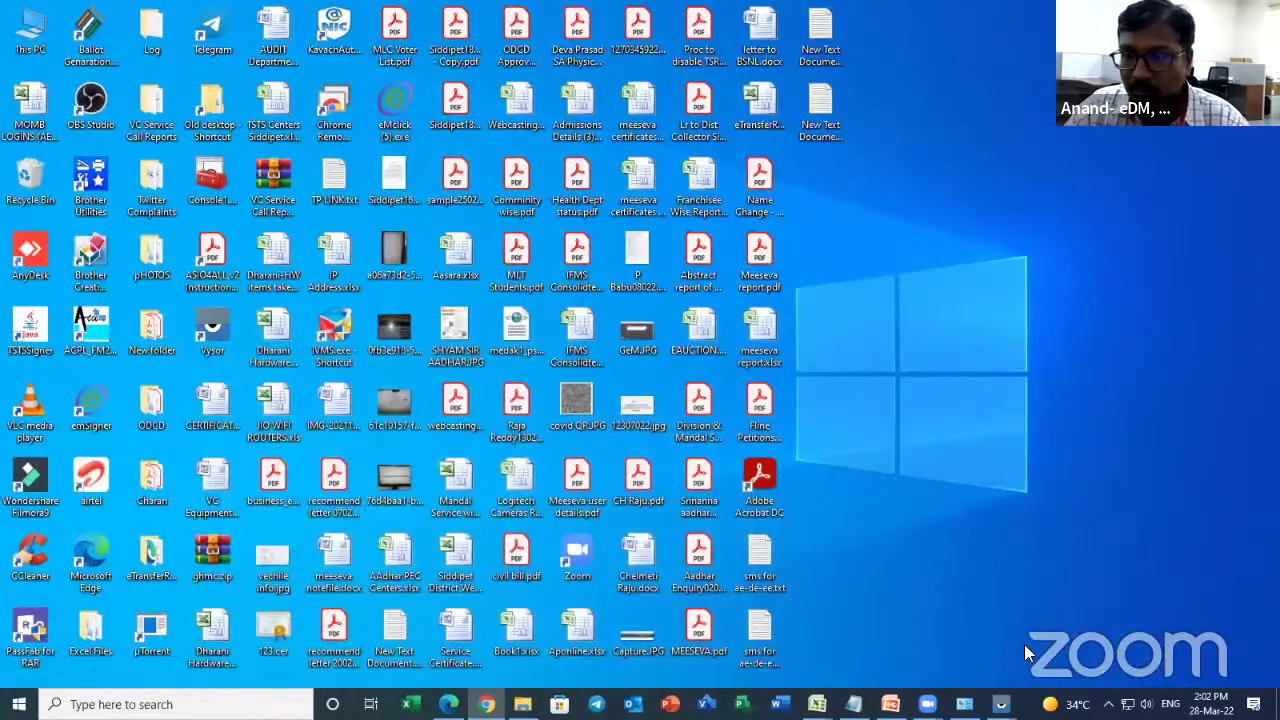
{"action": "mouse_move", "coordinate": [1000, 704]}
{"action": "left_click", "coordinate": [1042, 640]}
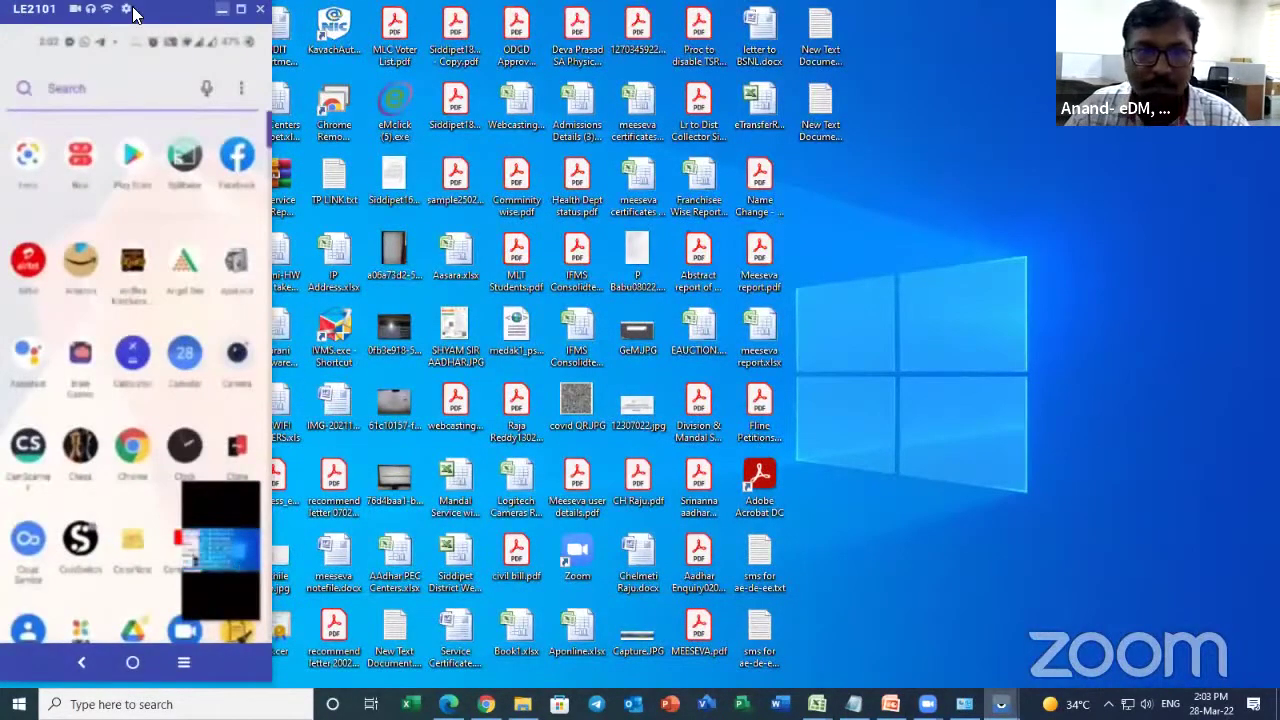
{"action": "left_click_drag", "start_coordinate": [157, 17], "coordinate": [506, 206]}
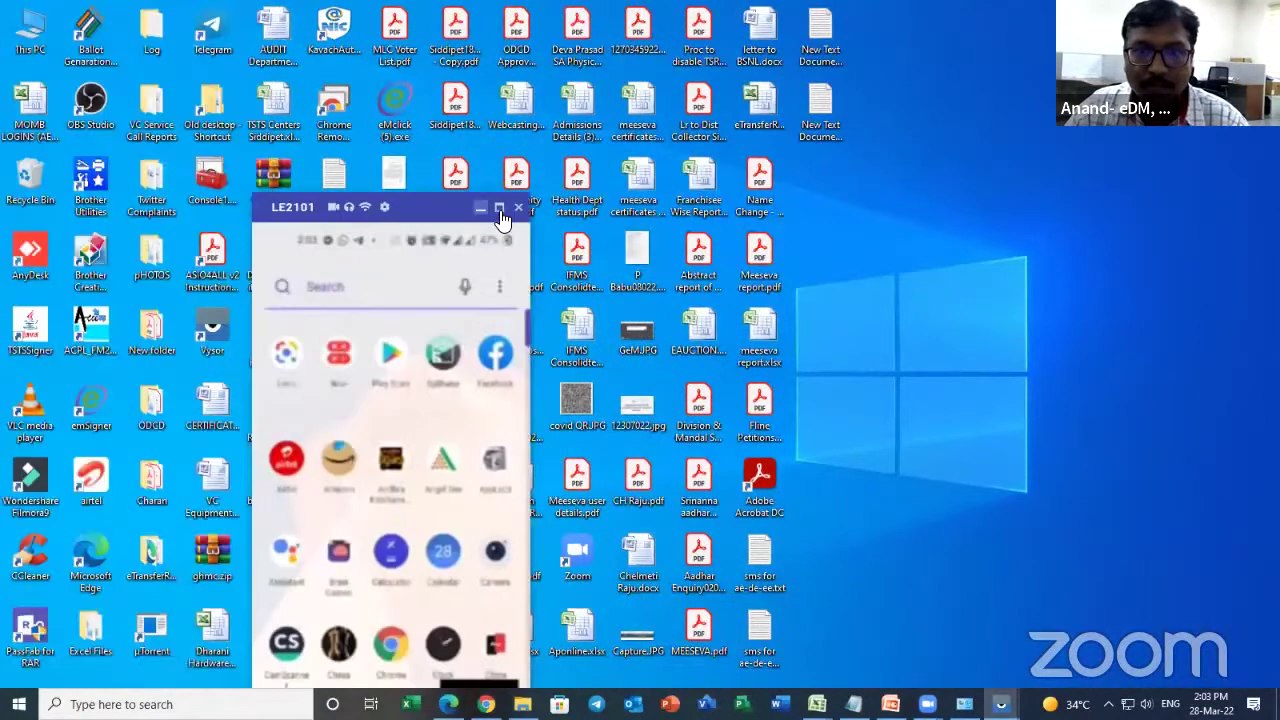
{"action": "left_click", "coordinate": [501, 212]}
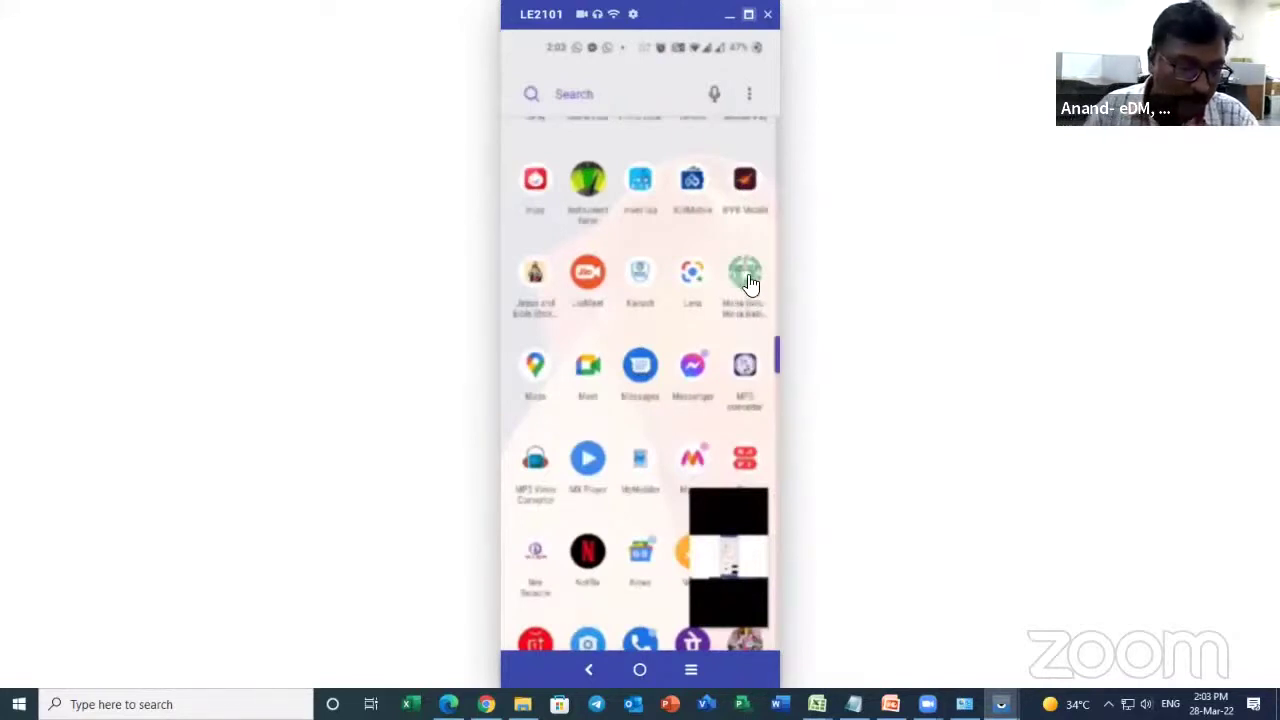
Launch the Mana Ooru Mana Badi app on the mirrored phone and focus the Username field.
{"action": "left_click", "coordinate": [745, 276]}
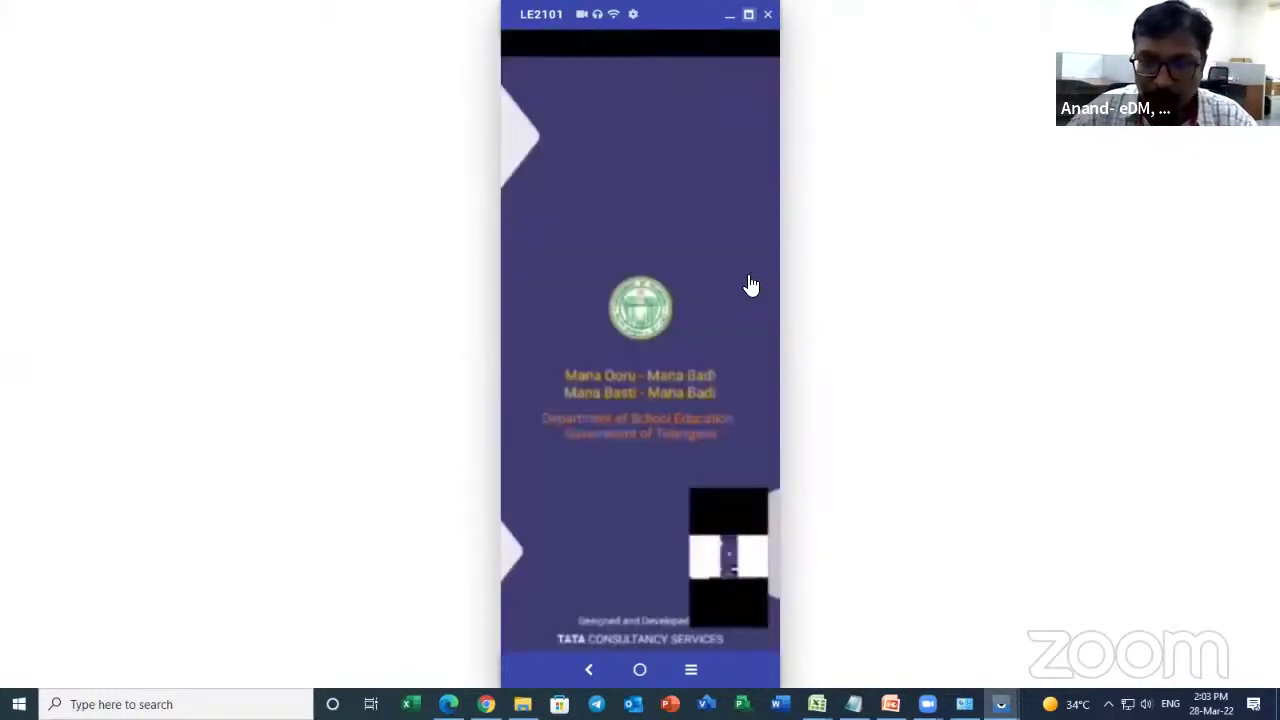
{"action": "left_click", "coordinate": [753, 511]}
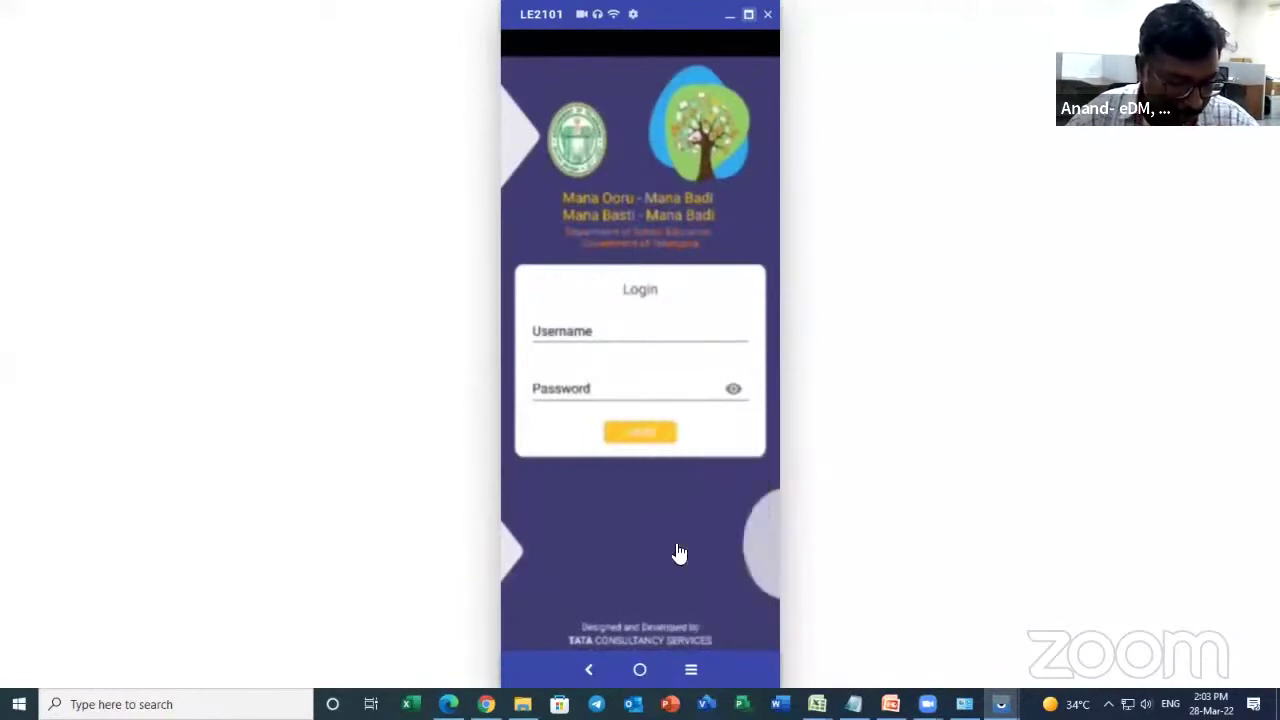
{"action": "left_click", "coordinate": [575, 340]}
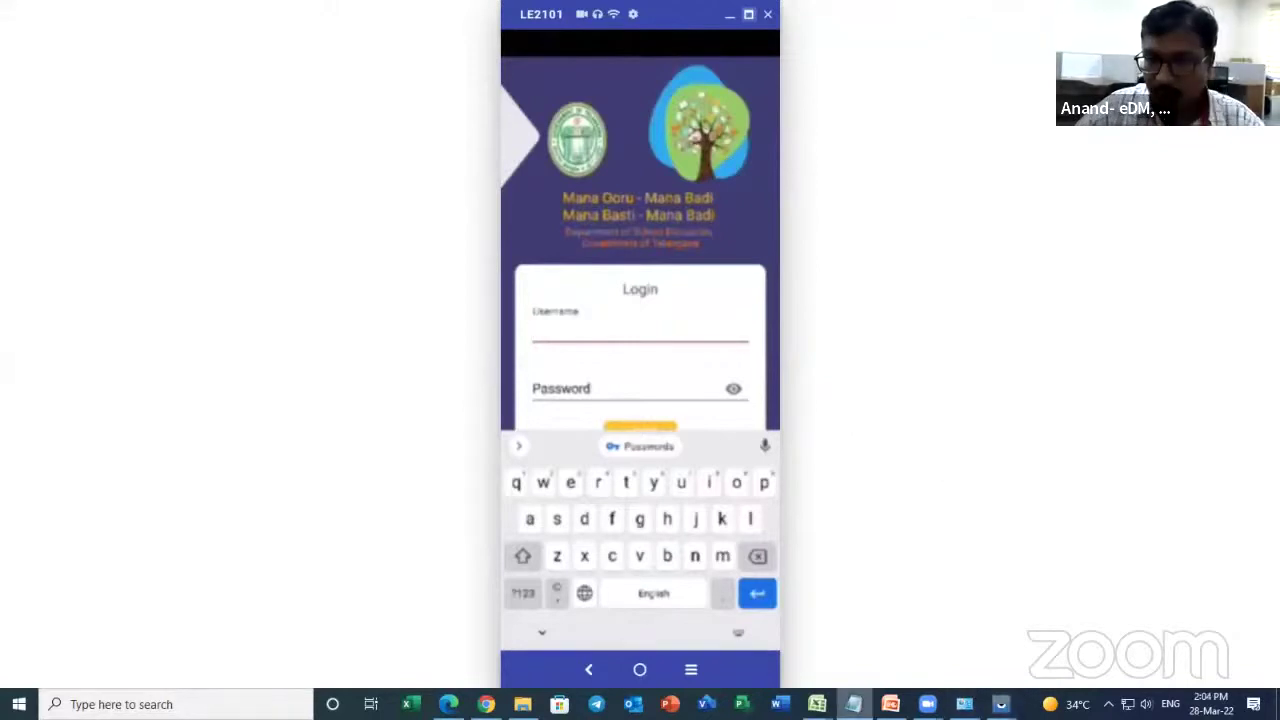
Copy the school user ID from Notepad and enter it as the app's Username.
{"action": "left_click", "coordinate": [853, 704]}
{"action": "right_click", "coordinate": [155, 534]}
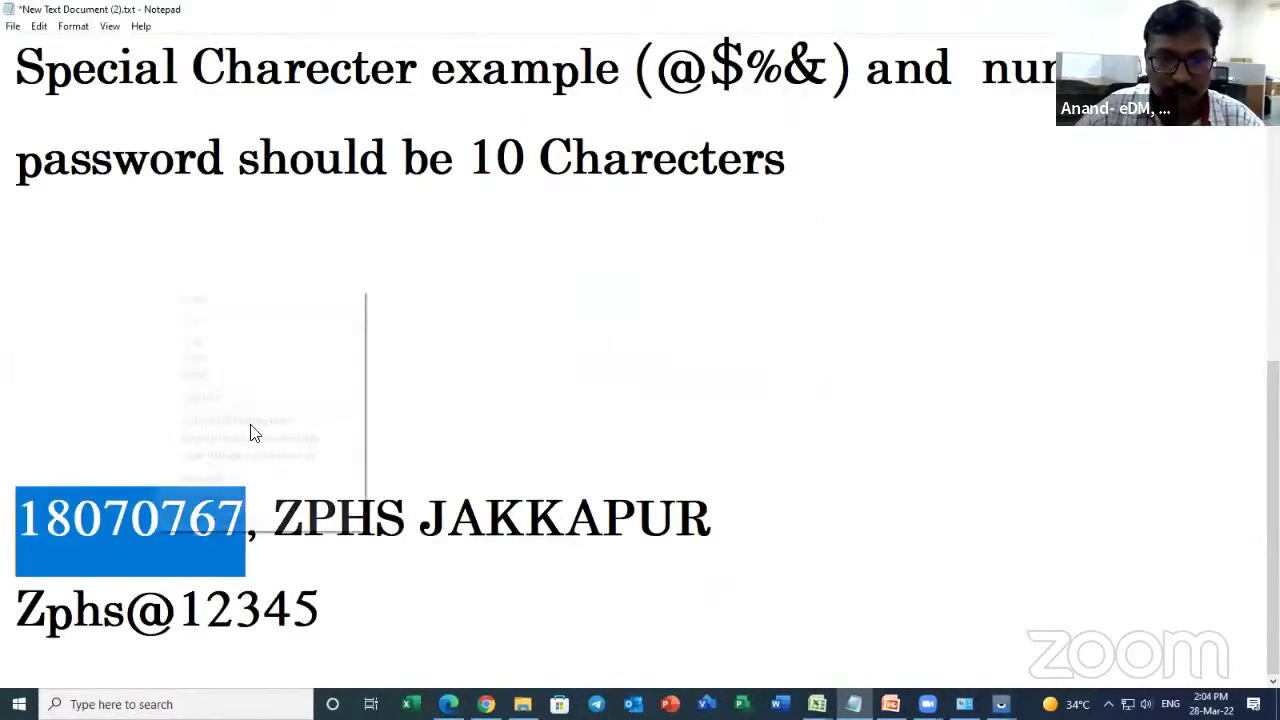
{"action": "left_click", "coordinate": [206, 340]}
{"action": "key", "text": "alt+Tab"}
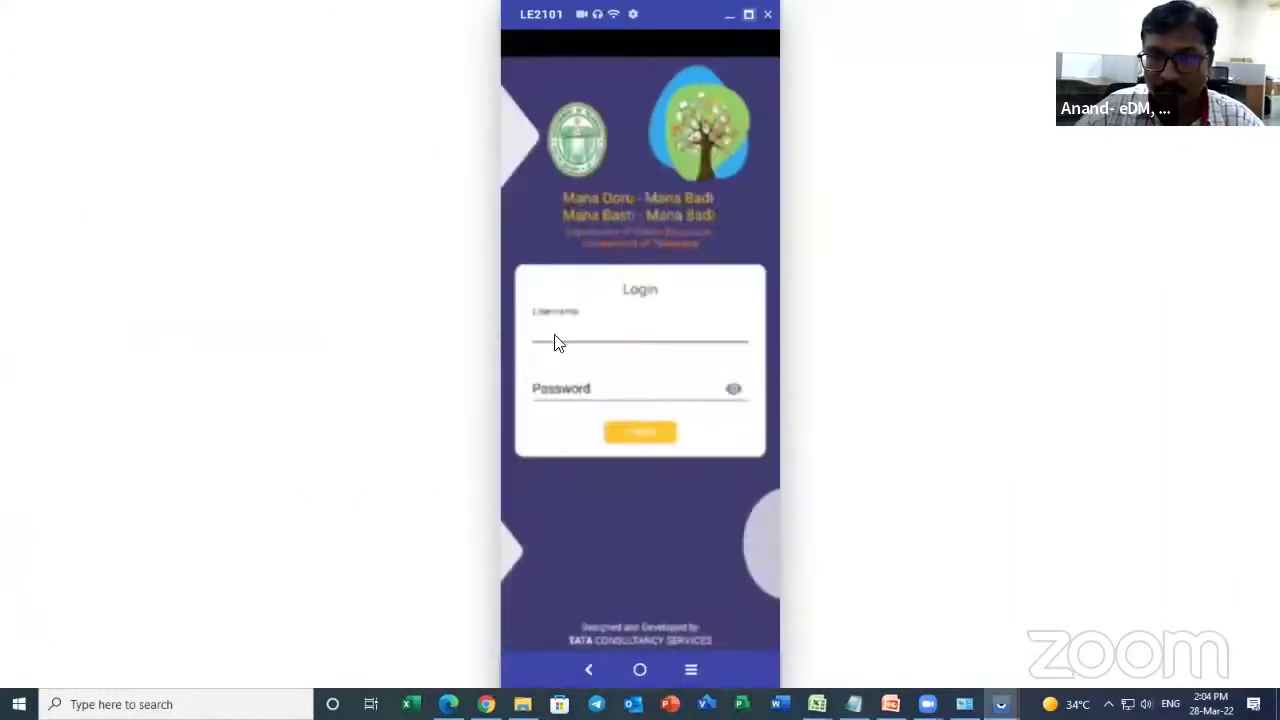
{"action": "left_click", "coordinate": [557, 336]}
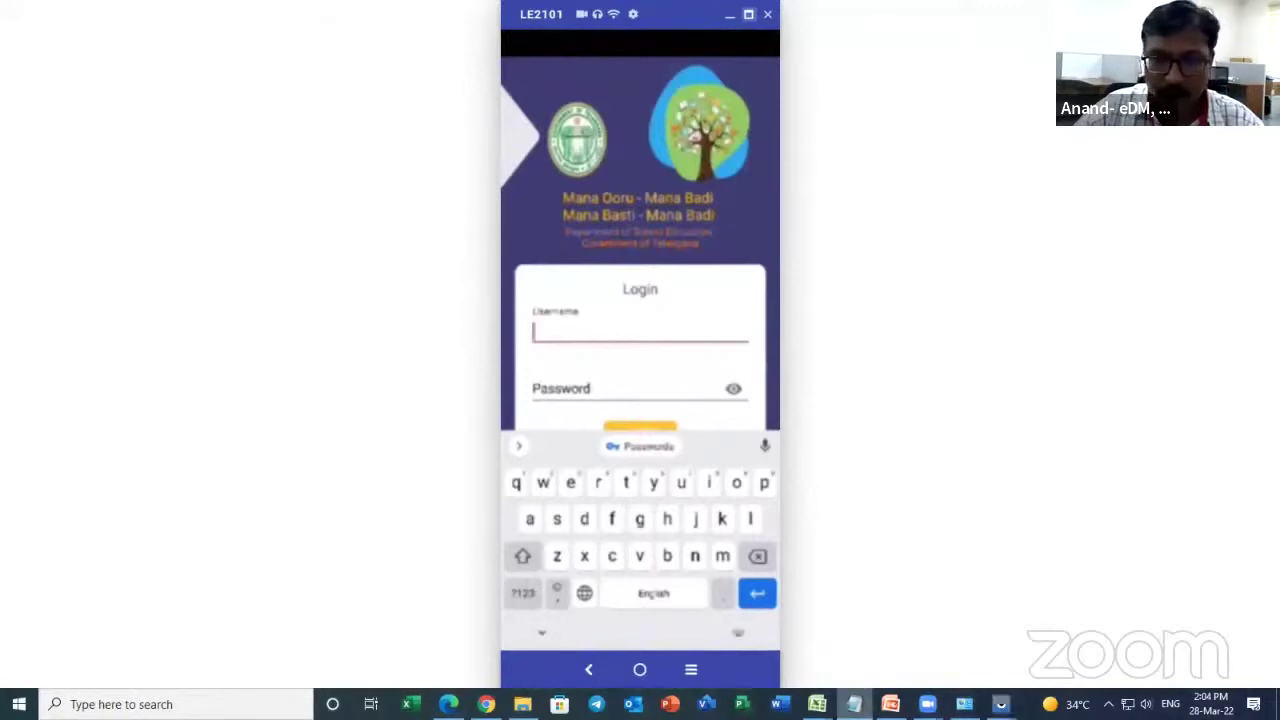
{"action": "left_click", "coordinate": [853, 704]}
{"action": "key", "text": "alt+Tab"}
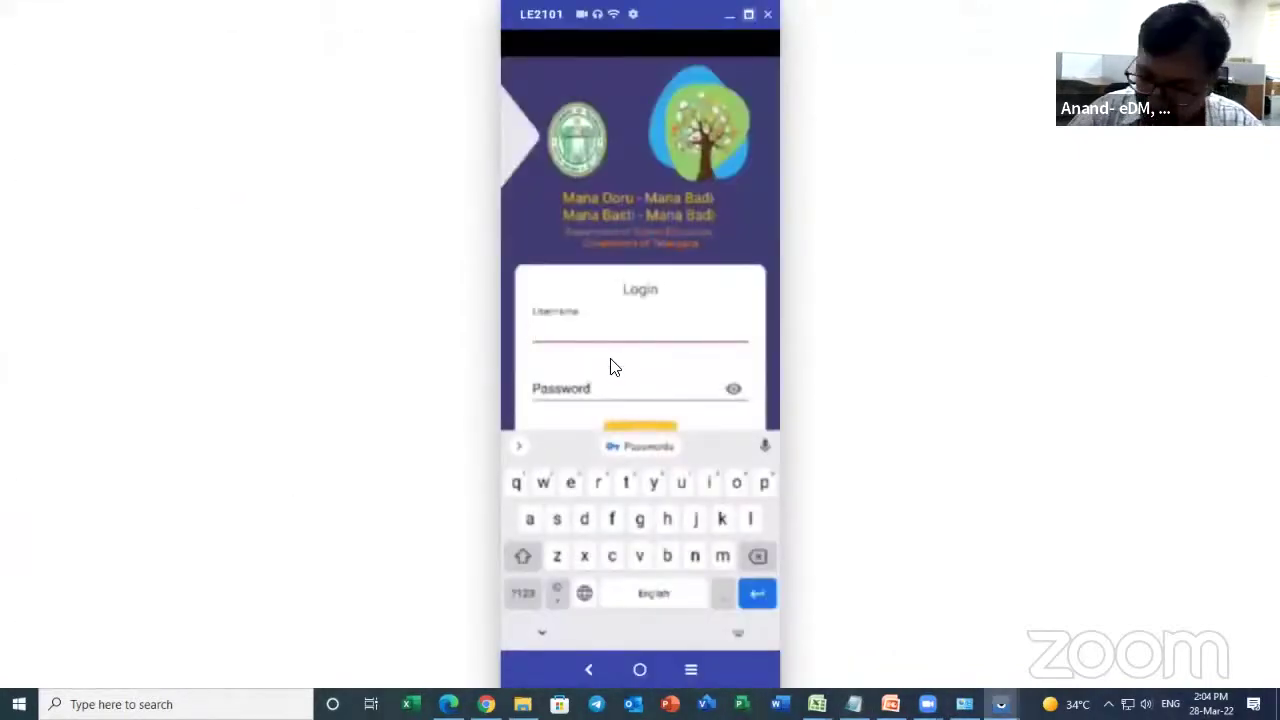
{"action": "type", "text": "18070767"}
Enter the account password and log in as Head Master.
{"action": "left_click", "coordinate": [566, 393]}
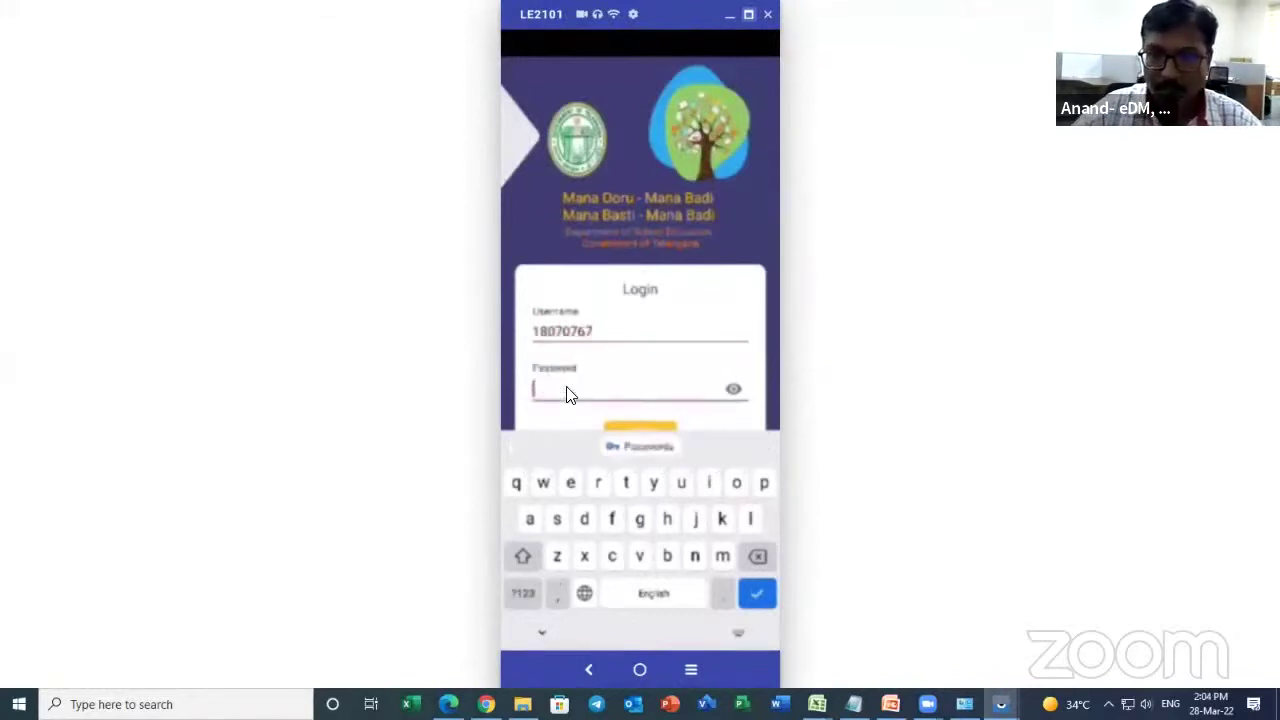
{"action": "key", "text": "BackSpace"}
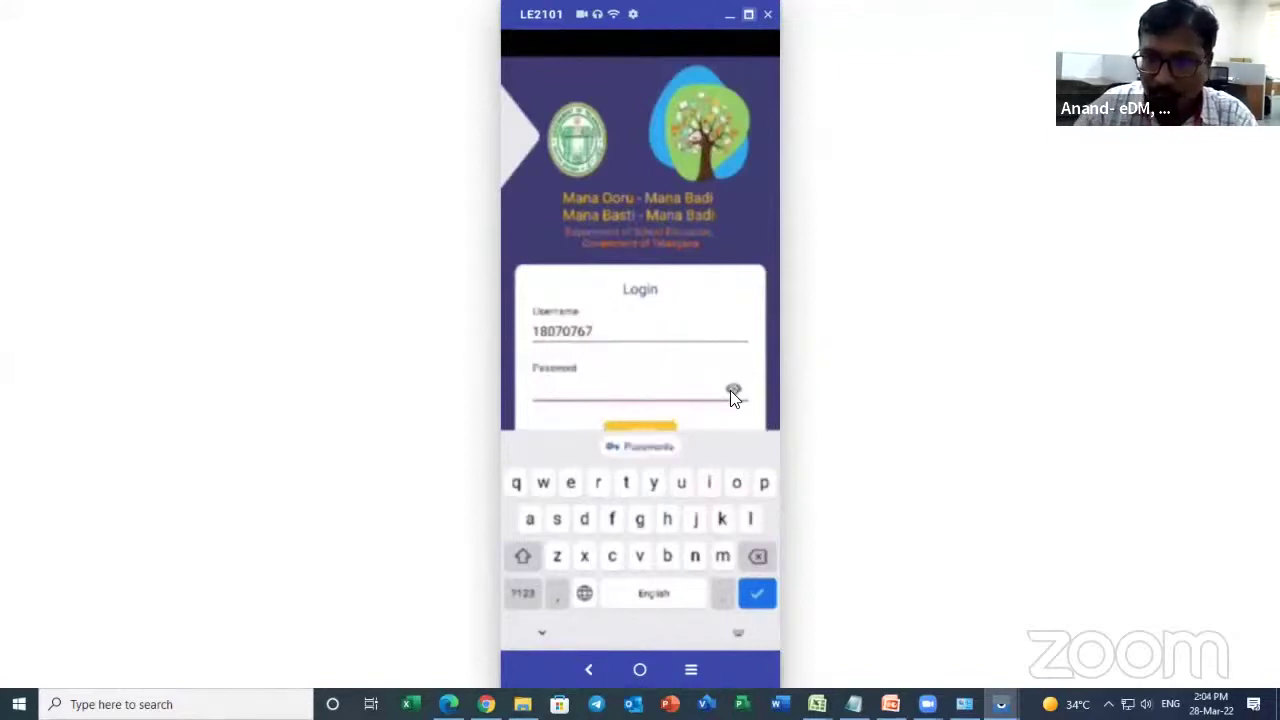
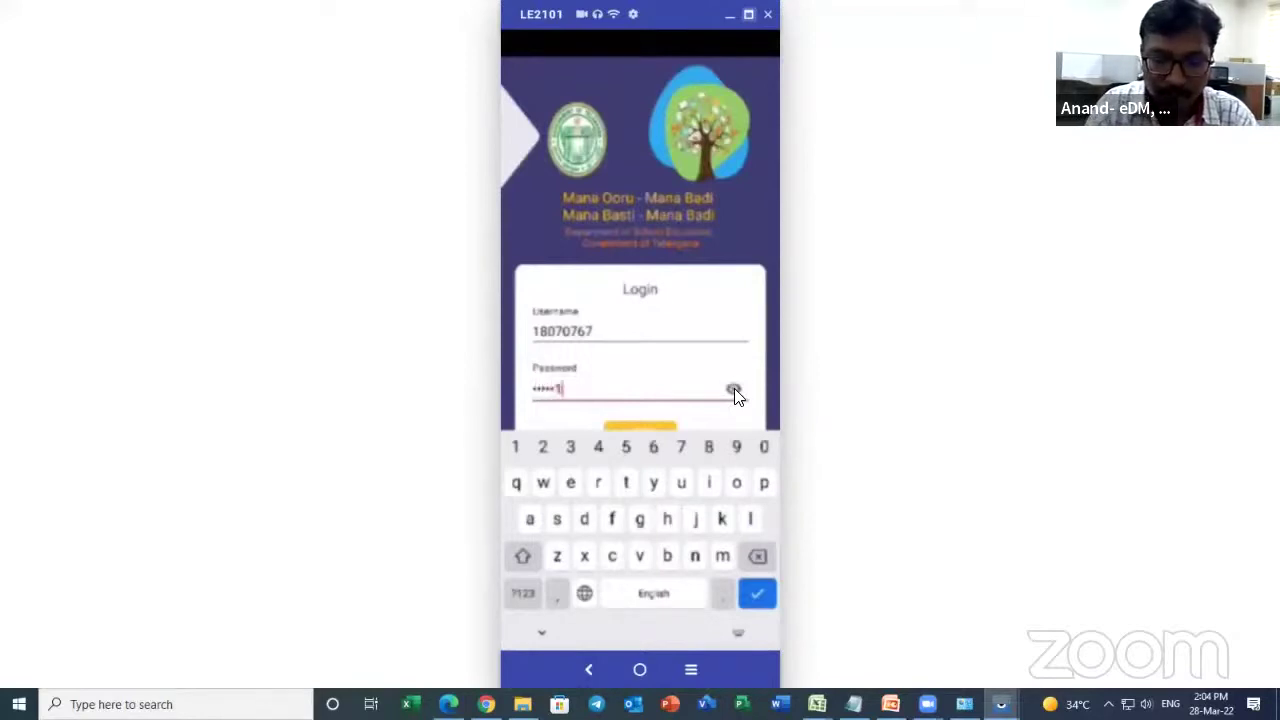
{"action": "left_click", "coordinate": [646, 422]}
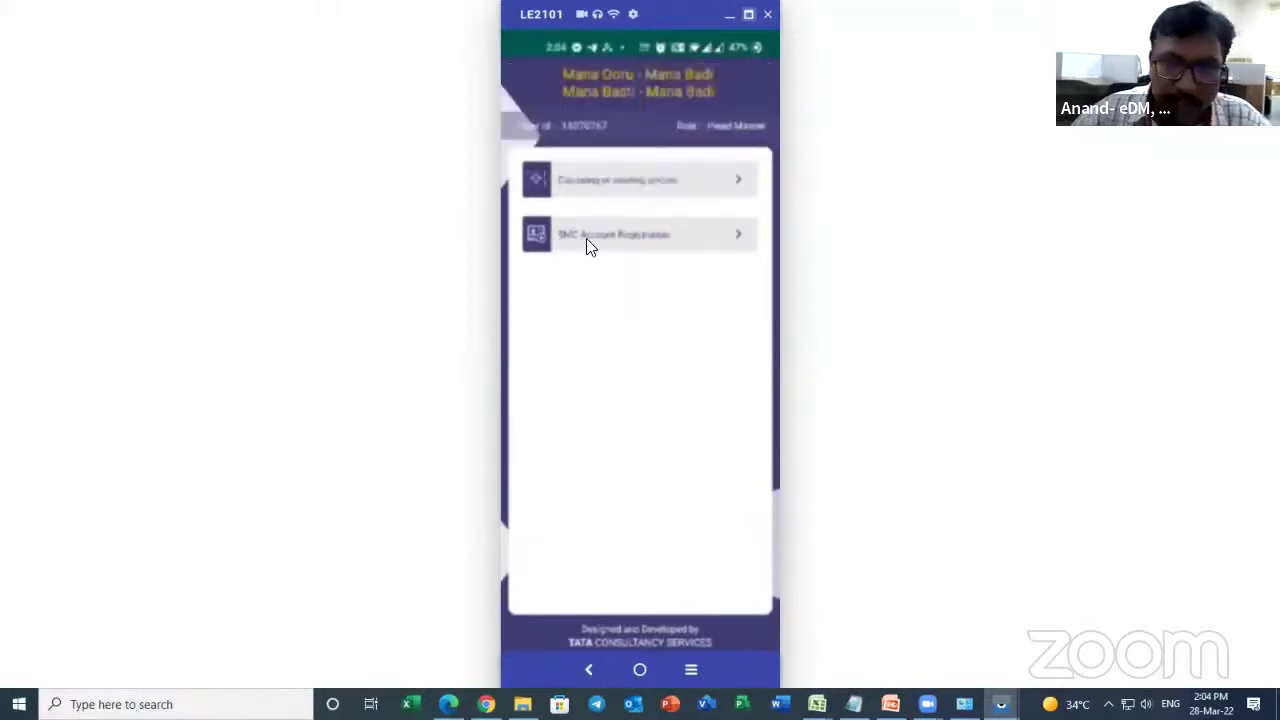
View the SMC Account Registration form, then go back to the menu, raising the exit prompt.
{"action": "left_click", "coordinate": [628, 243]}
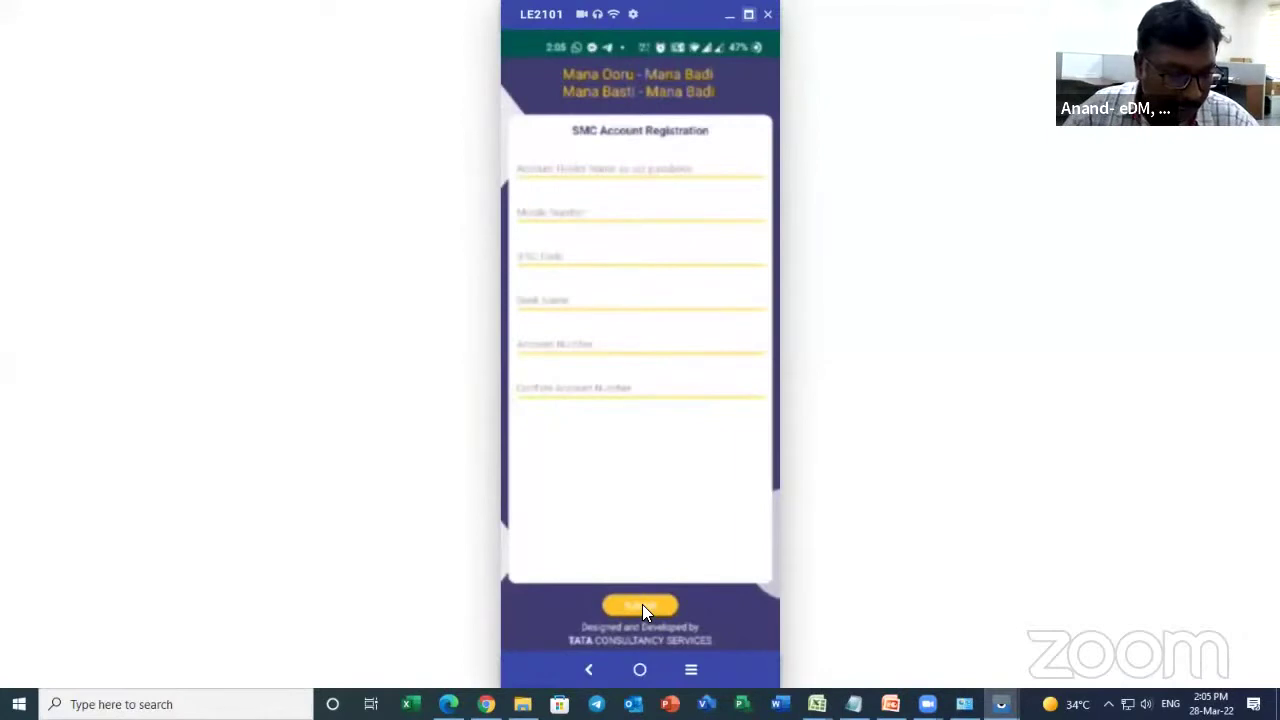
{"action": "right_click", "coordinate": [660, 545]}
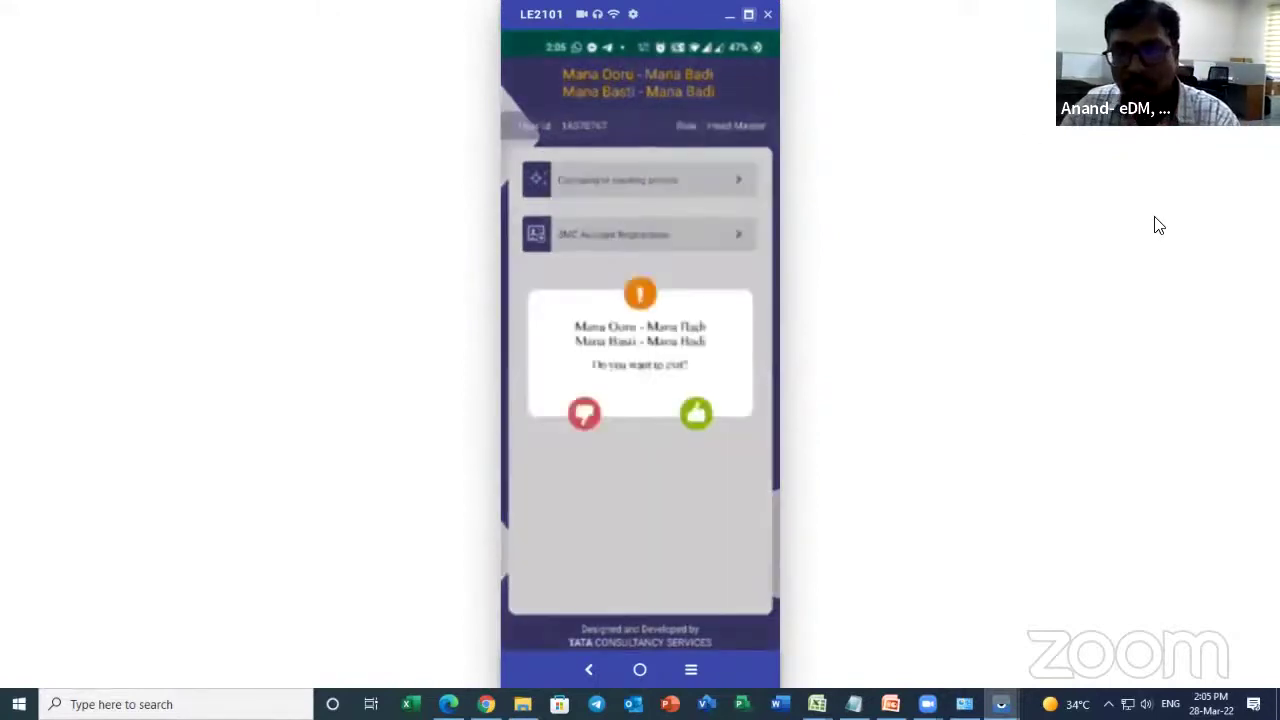
Start the HM MOBILE APP presentation as a slide show from the welcome title slide.
{"action": "key", "text": "alt+Tab"}
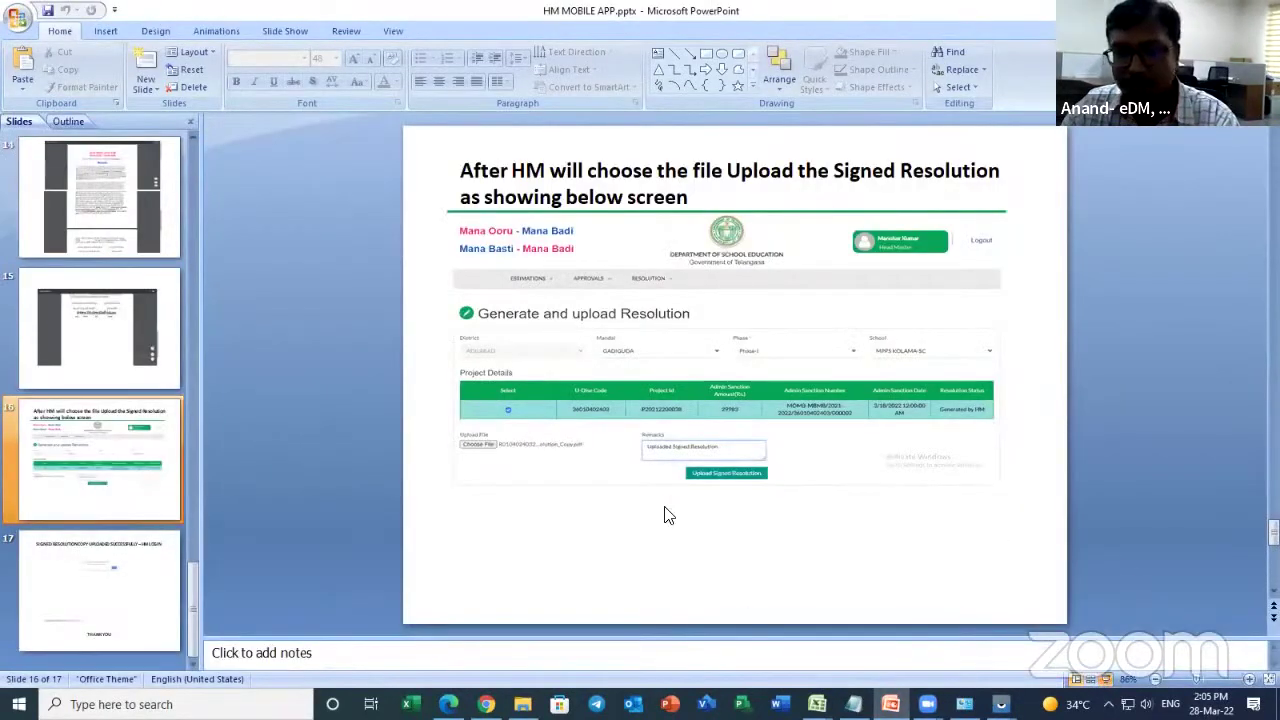
{"action": "key", "text": "shift+F5"}
{"action": "key", "text": "Right"}
{"action": "key", "text": "Left"}
{"action": "key", "text": "Right"}
{"action": "key", "text": "Home"}
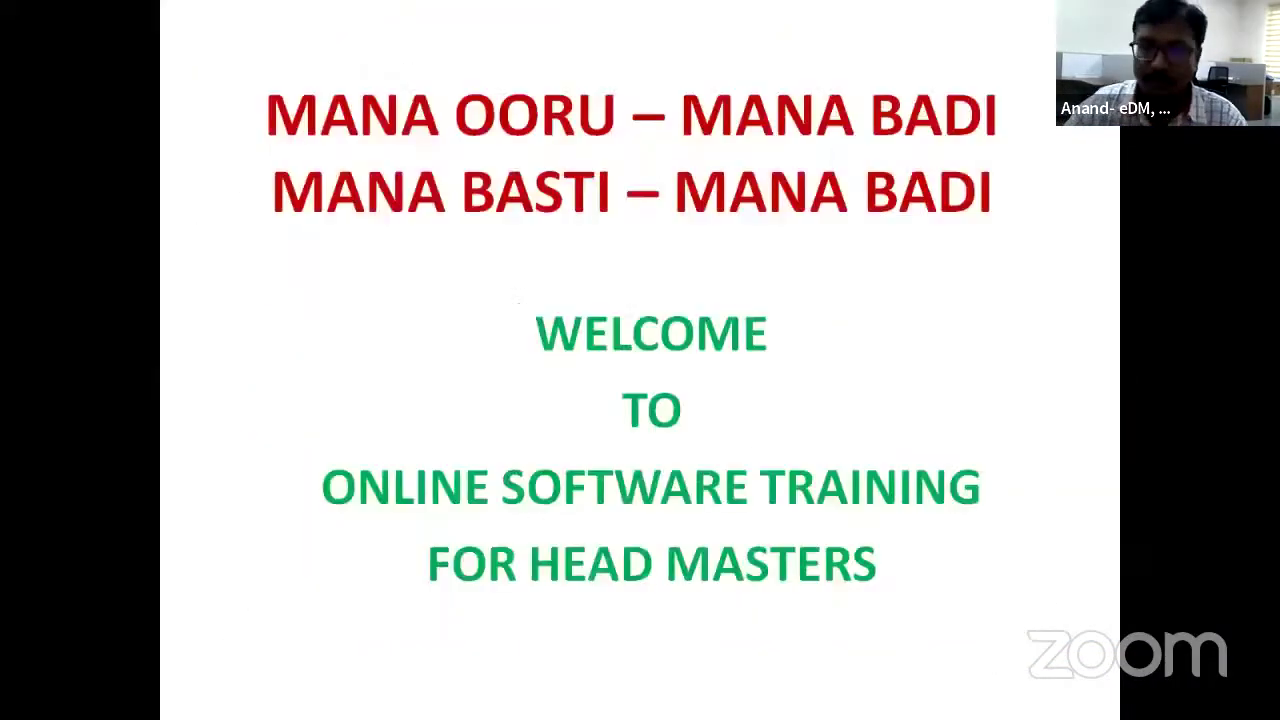
Advance past the HM mobile app part A and SMC Account Registration slides to the photo-capturing steps.
{"action": "key", "text": "Right"}
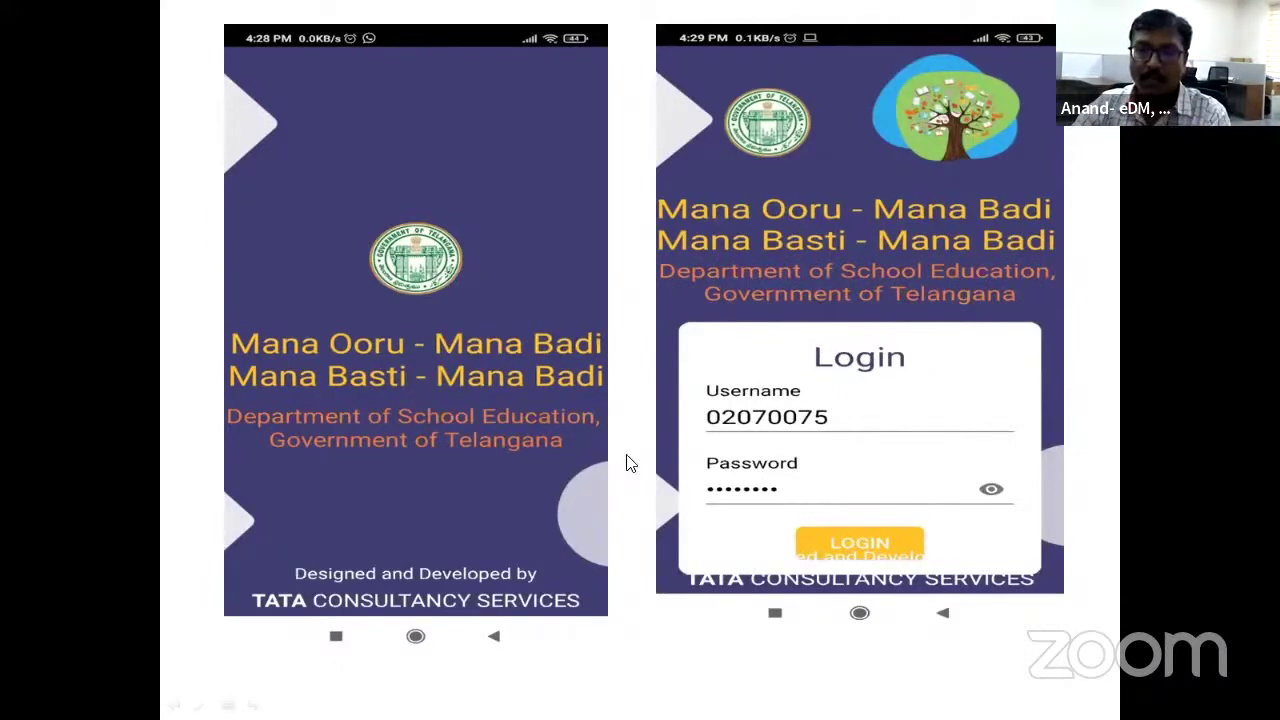
{"action": "key", "text": "Right"}
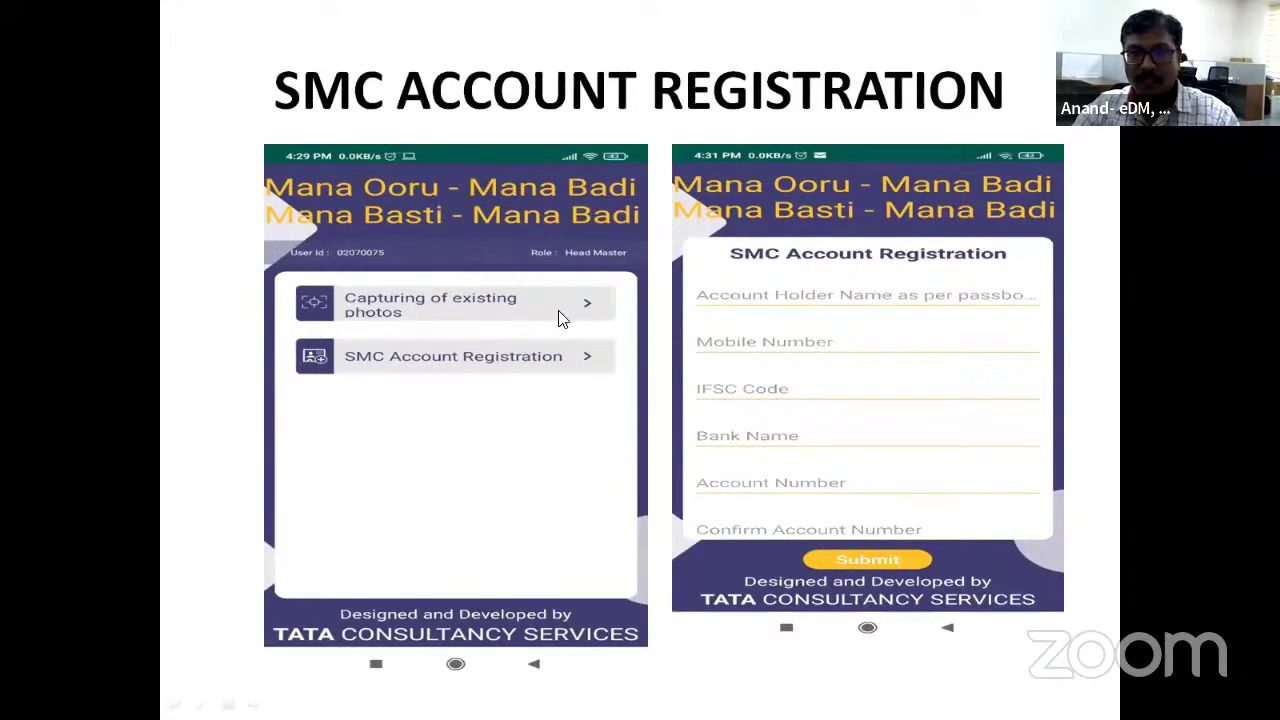
{"action": "key", "text": "Right"}
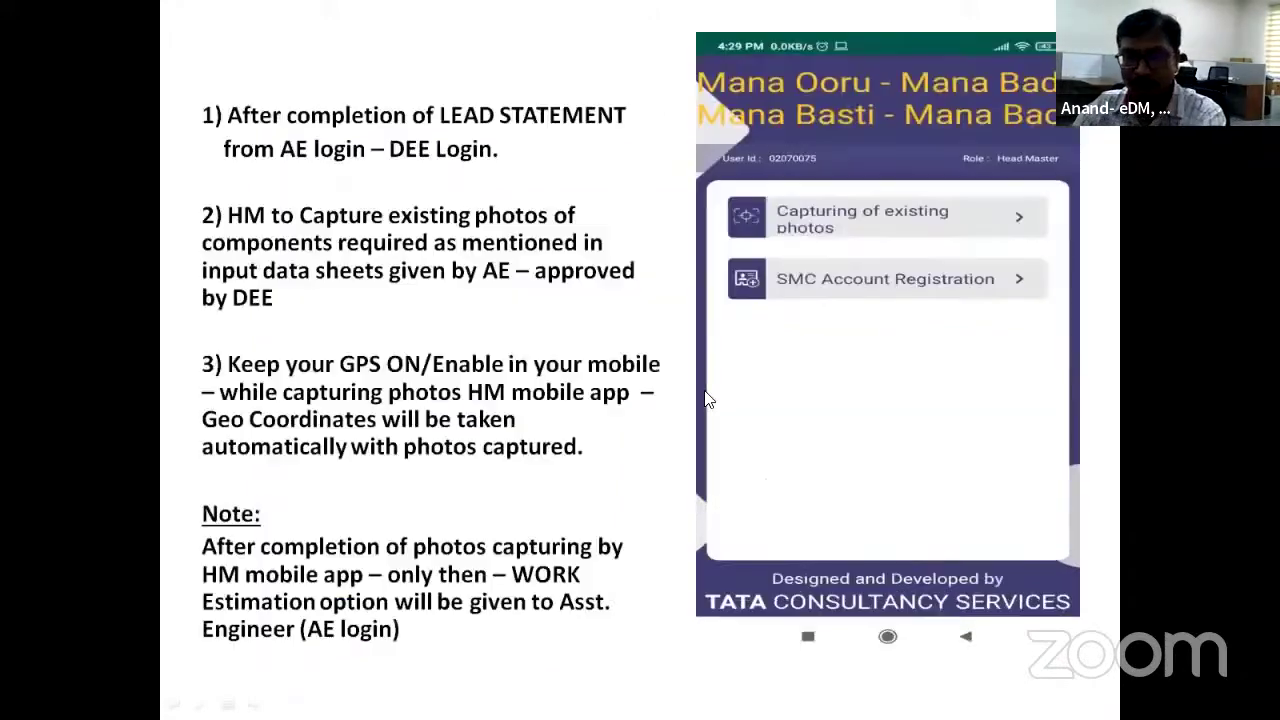
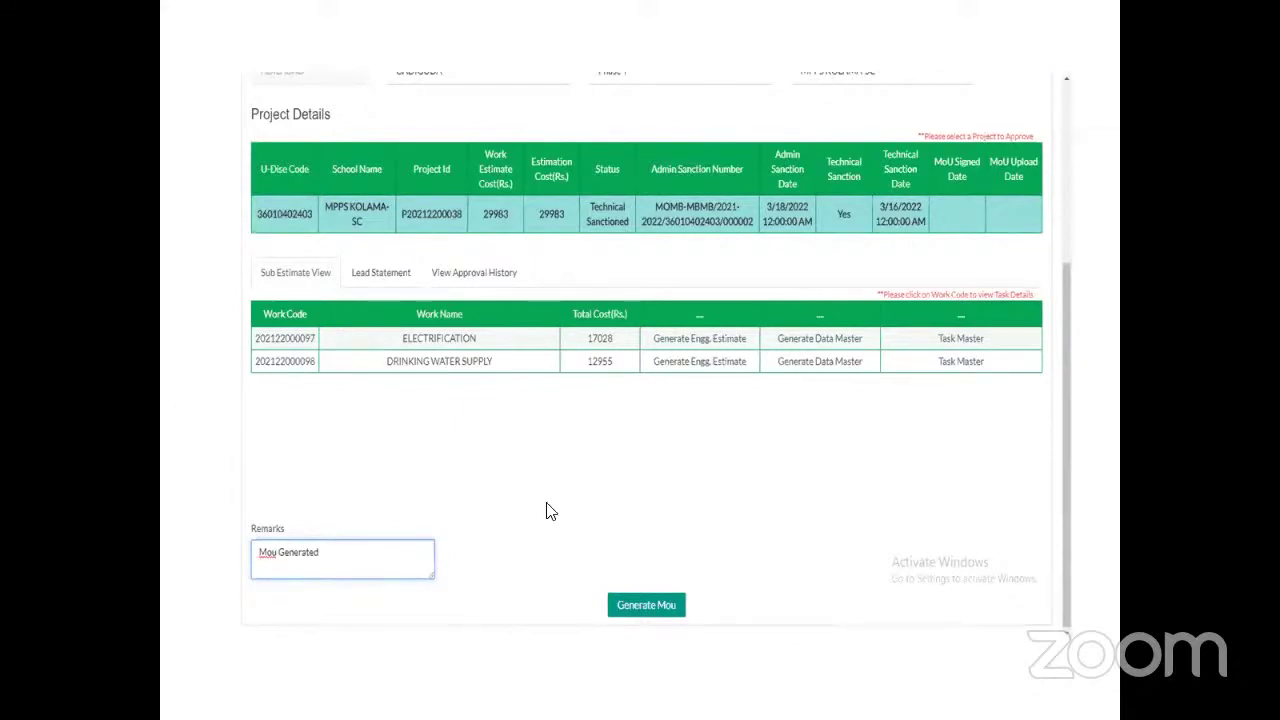
End the slide show and switch windows back toward the presentation on slide 8.
{"action": "key", "text": "Escape"}
{"action": "key", "text": "alt+Tab"}
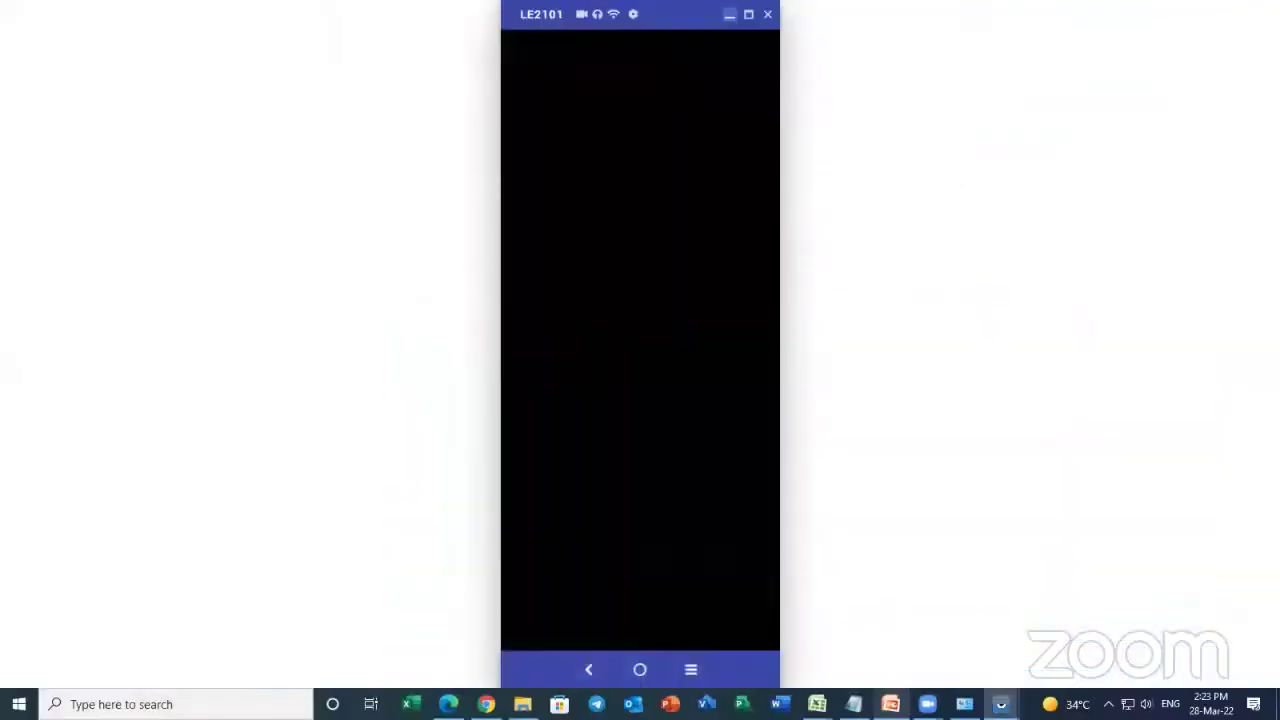
Open New Text Document (HM).txt from the desktop and search it for the headmaster's phone number.
{"action": "key", "text": "alt+Tab"}
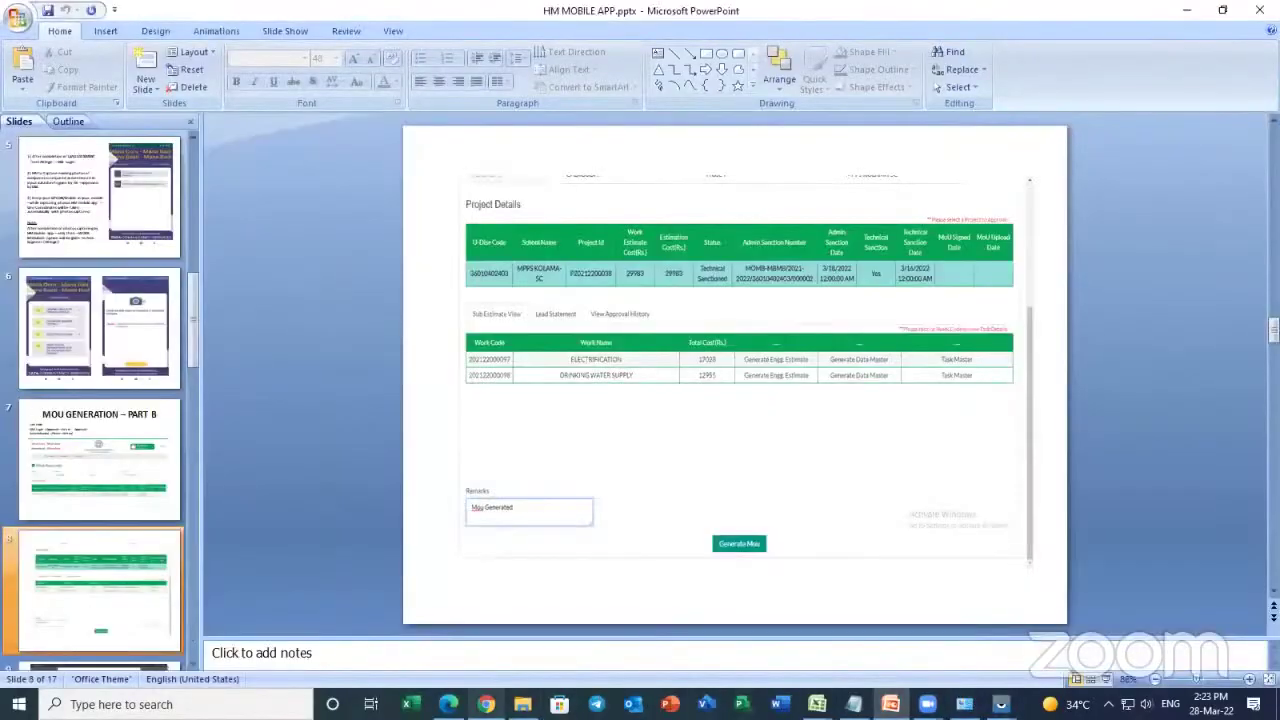
{"action": "key", "text": "super+d"}
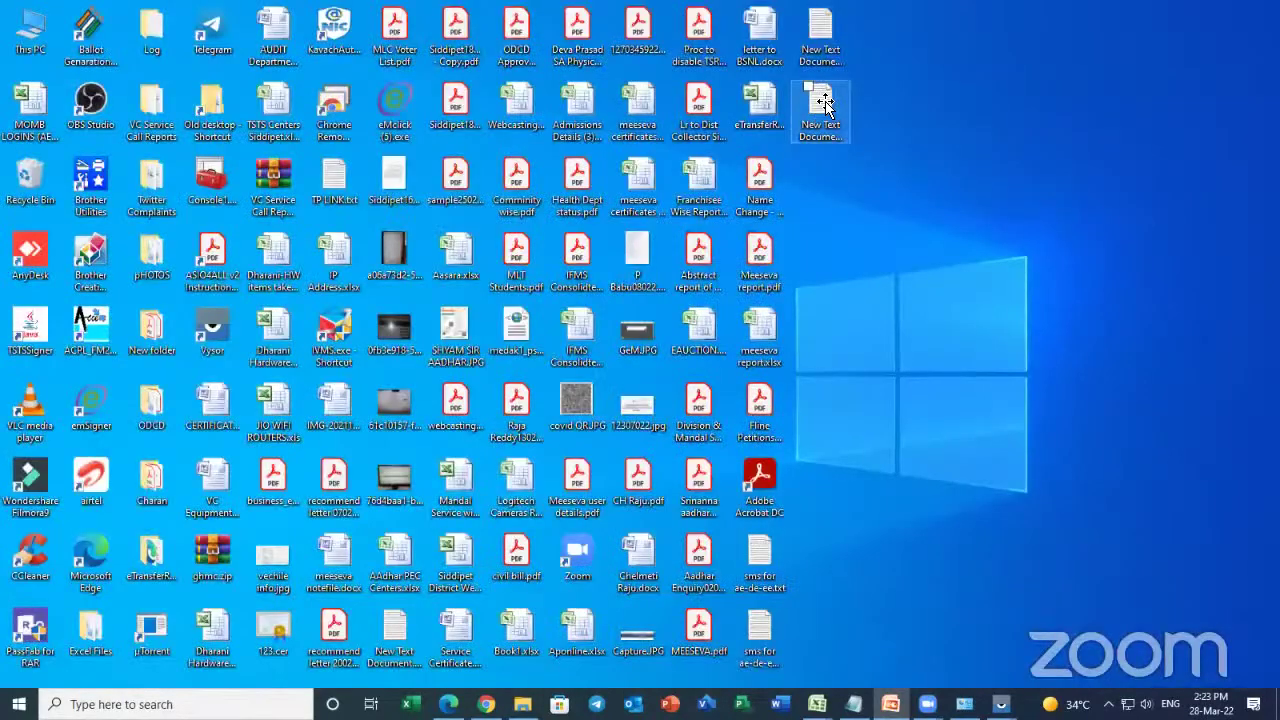
{"action": "key", "text": "Up"}
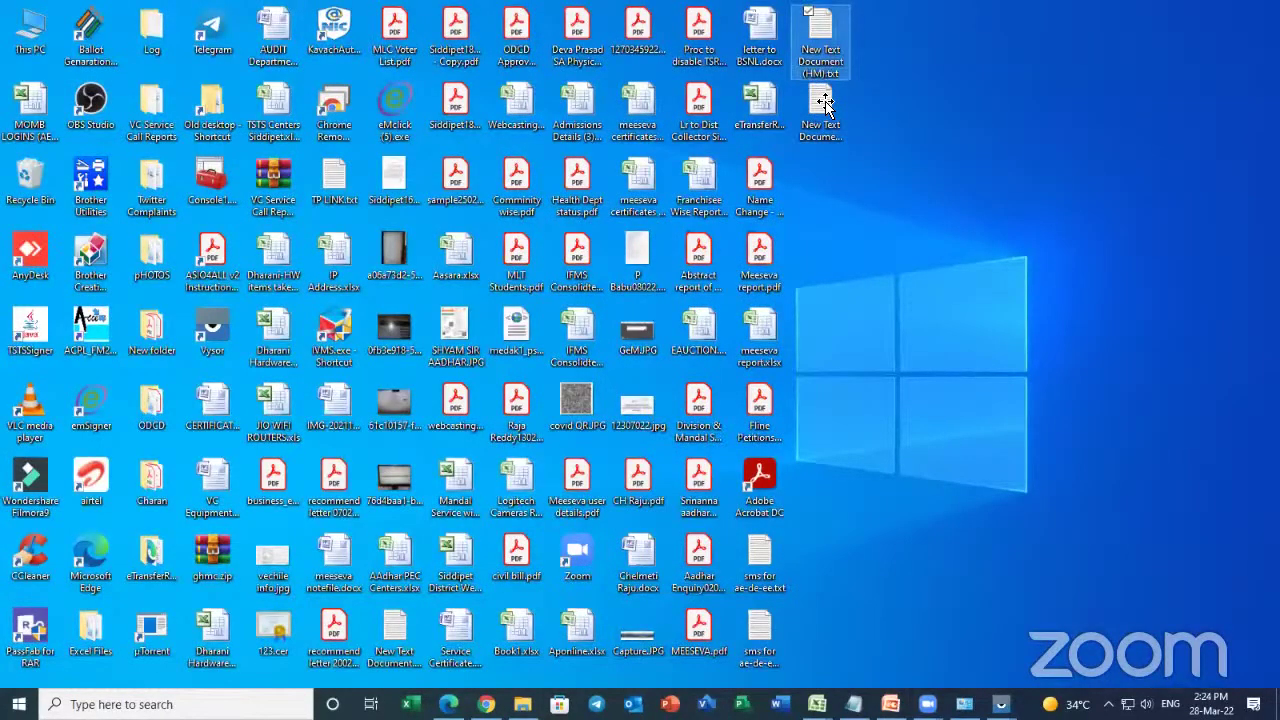
{"action": "key", "text": "Return"}
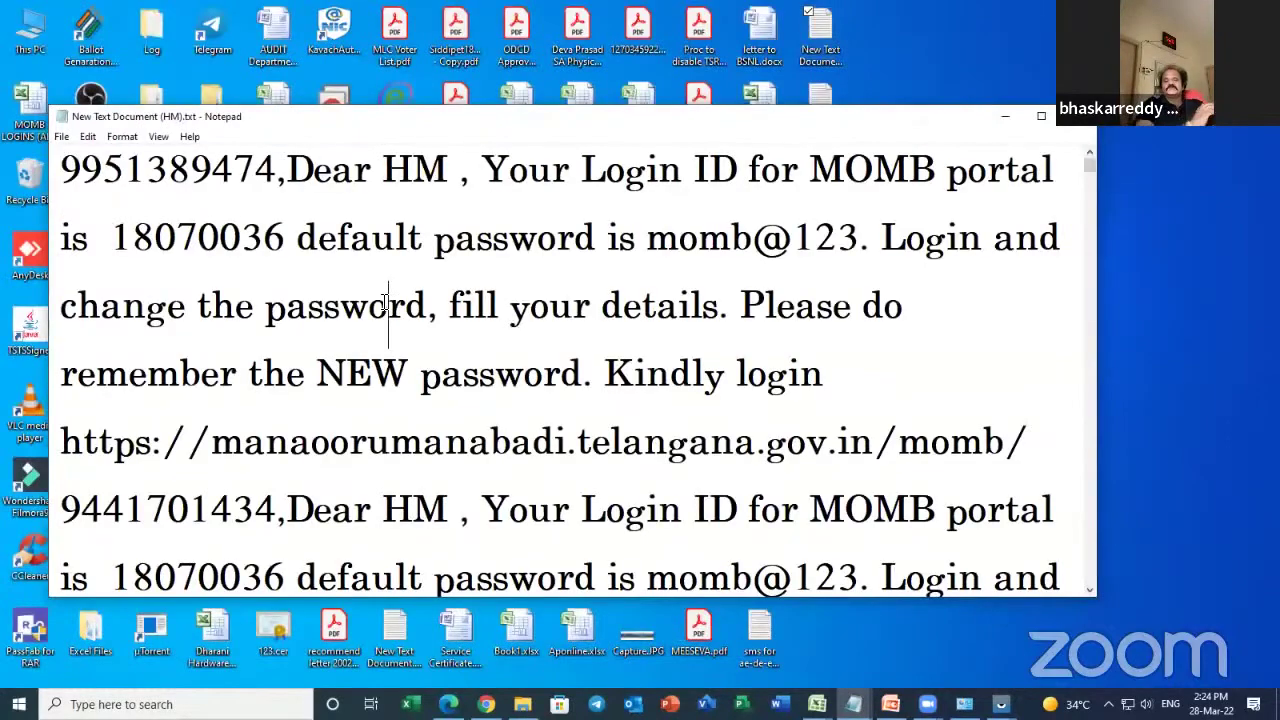
{"action": "key", "text": "ctrl+f"}
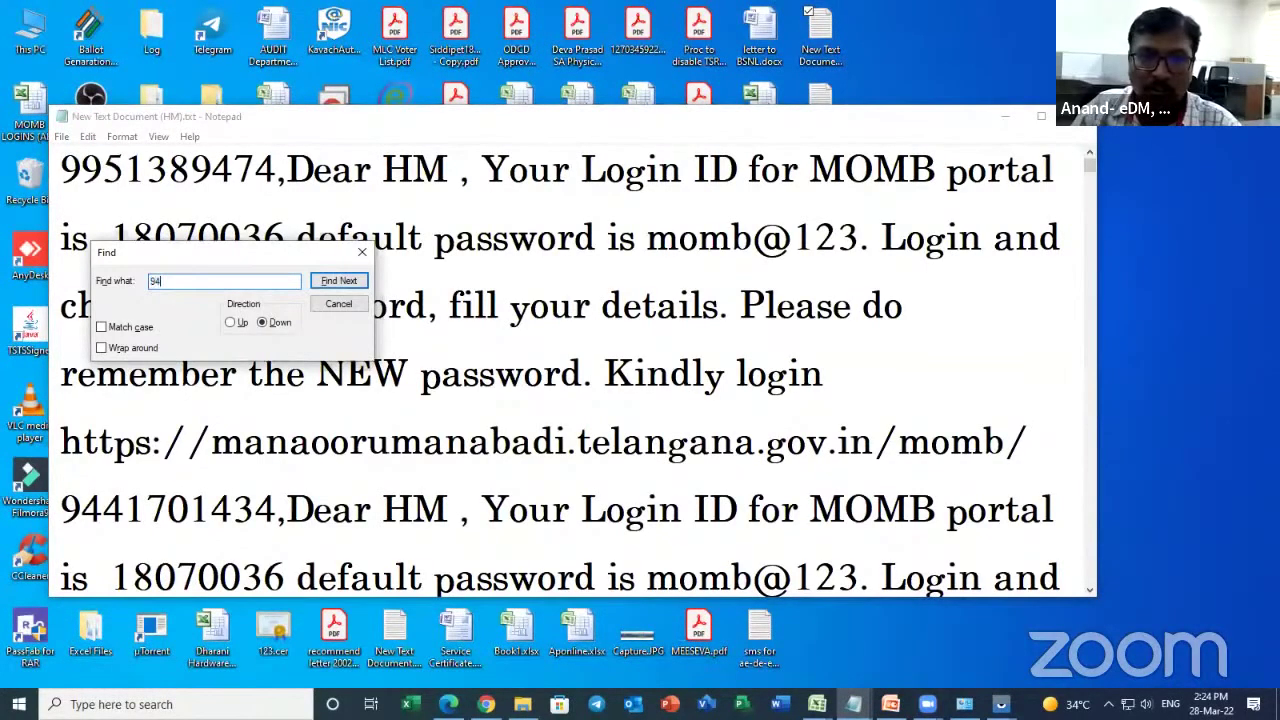
{"action": "key", "text": "Return"}
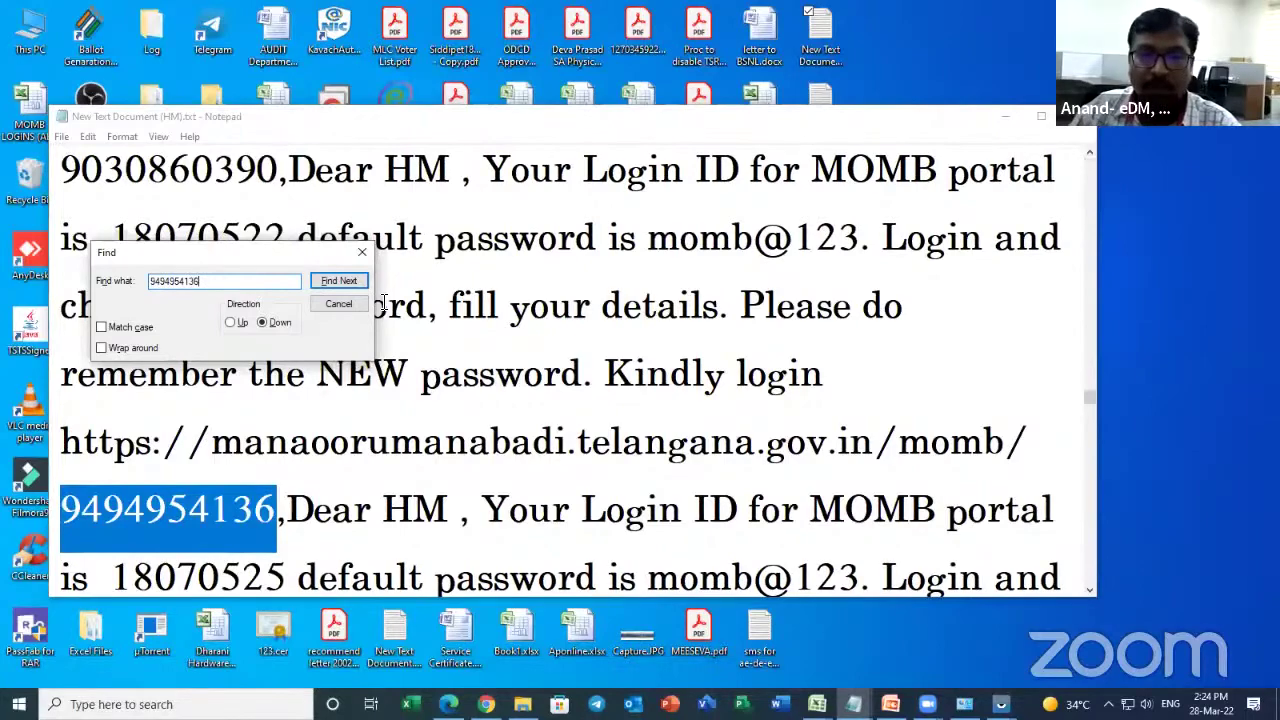
{"action": "left_click", "coordinate": [338, 303]}
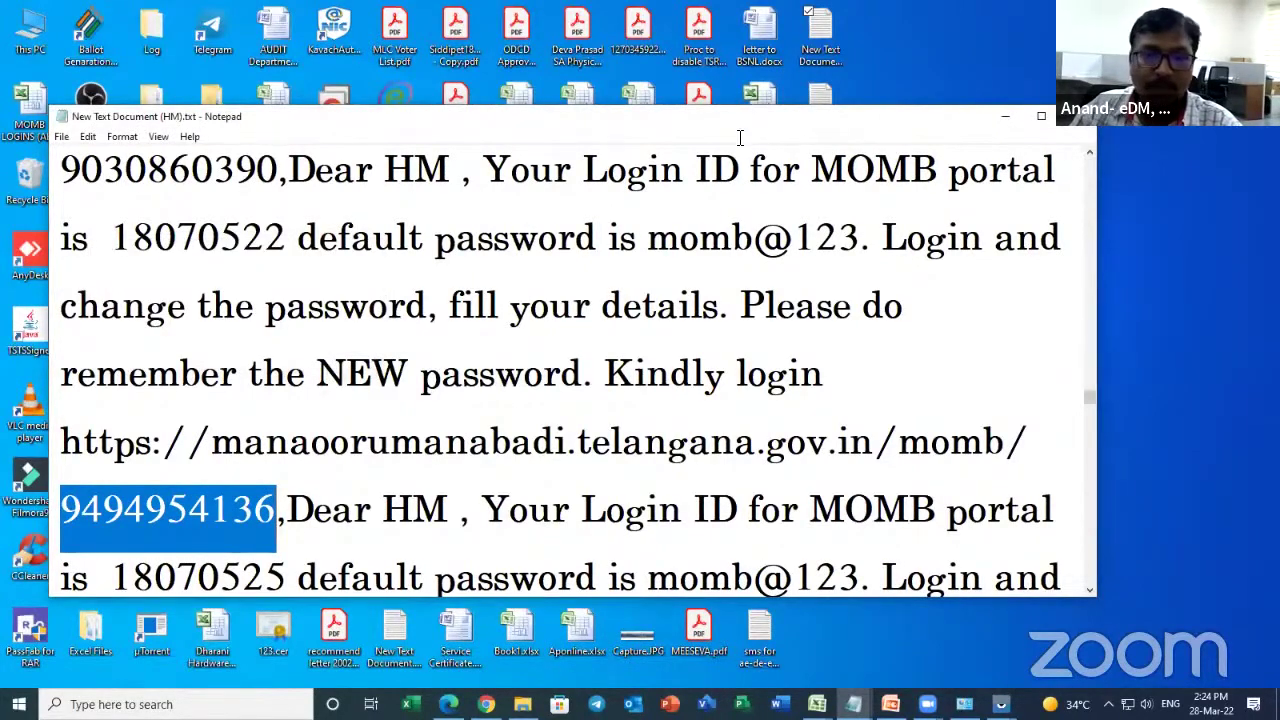
Maximize Notepad and rerun the phone-number search, which finds no match.
{"action": "double_click", "coordinate": [752, 118]}
{"action": "key", "text": "ctrl+f"}
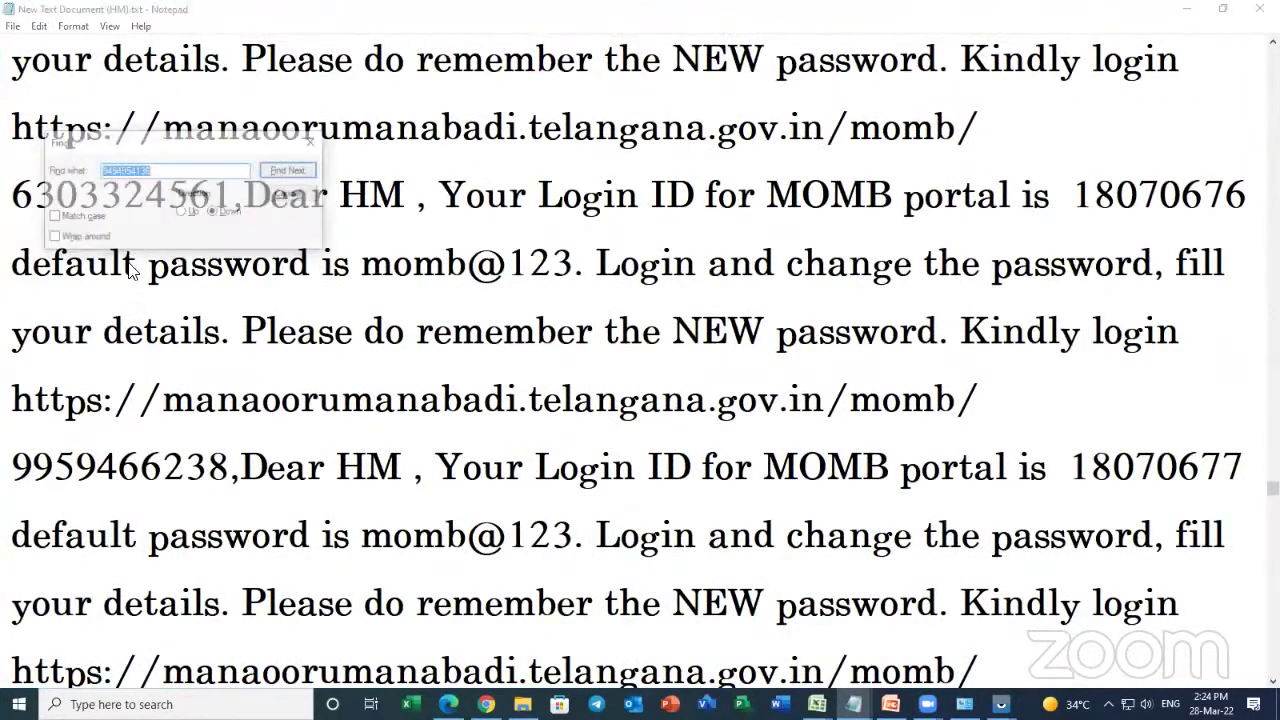
{"action": "left_click", "coordinate": [212, 174]}
{"action": "key", "text": "Return"}
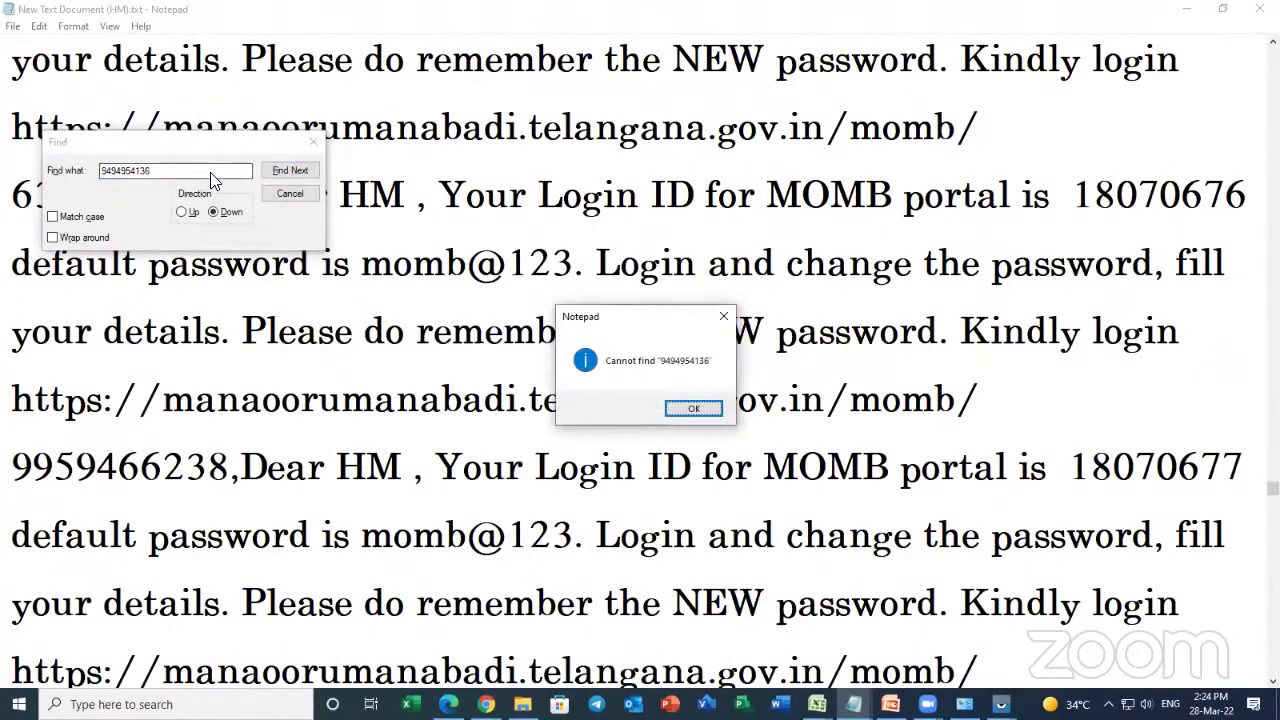
{"action": "key", "text": "Return"}
{"action": "key", "text": "Return"}
{"action": "key", "text": "Return"}
{"action": "key", "text": "Escape"}
{"action": "left_click", "coordinate": [215, 292]}
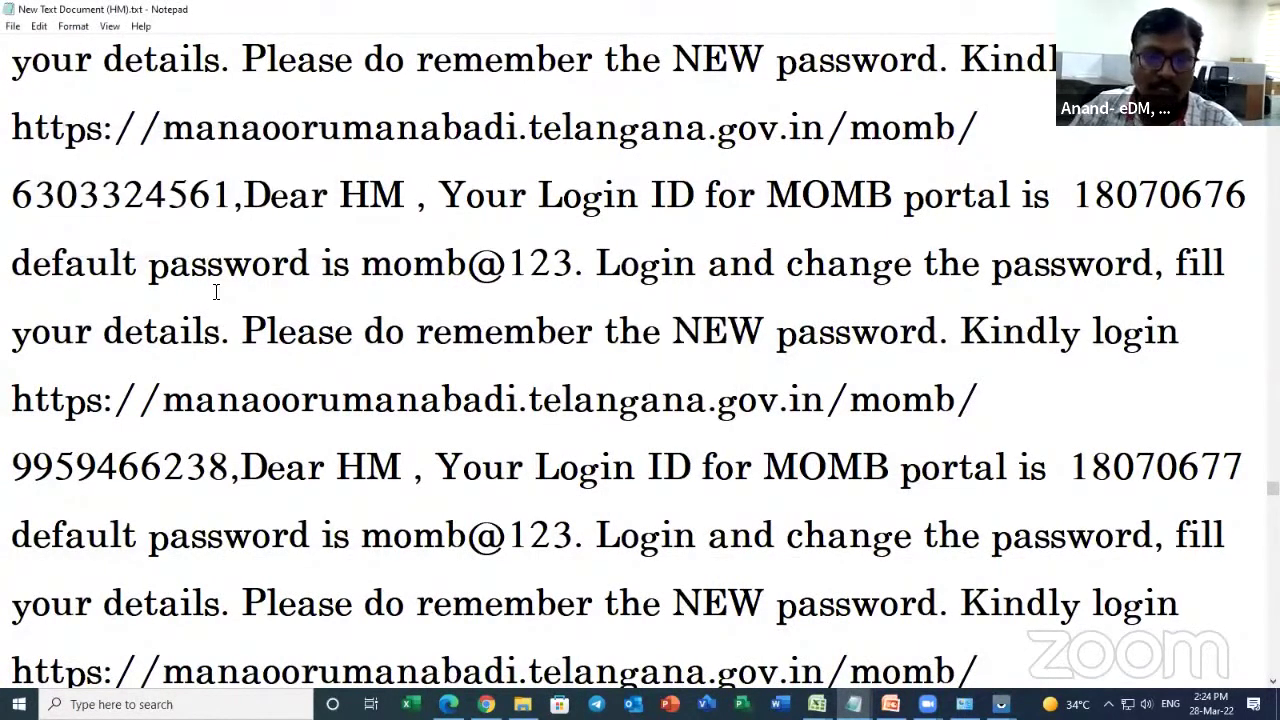
Retry the search once more without a match, then minimize Notepad to the desktop.
{"action": "key", "text": "ctrl+f"}
{"action": "key", "text": "Return"}
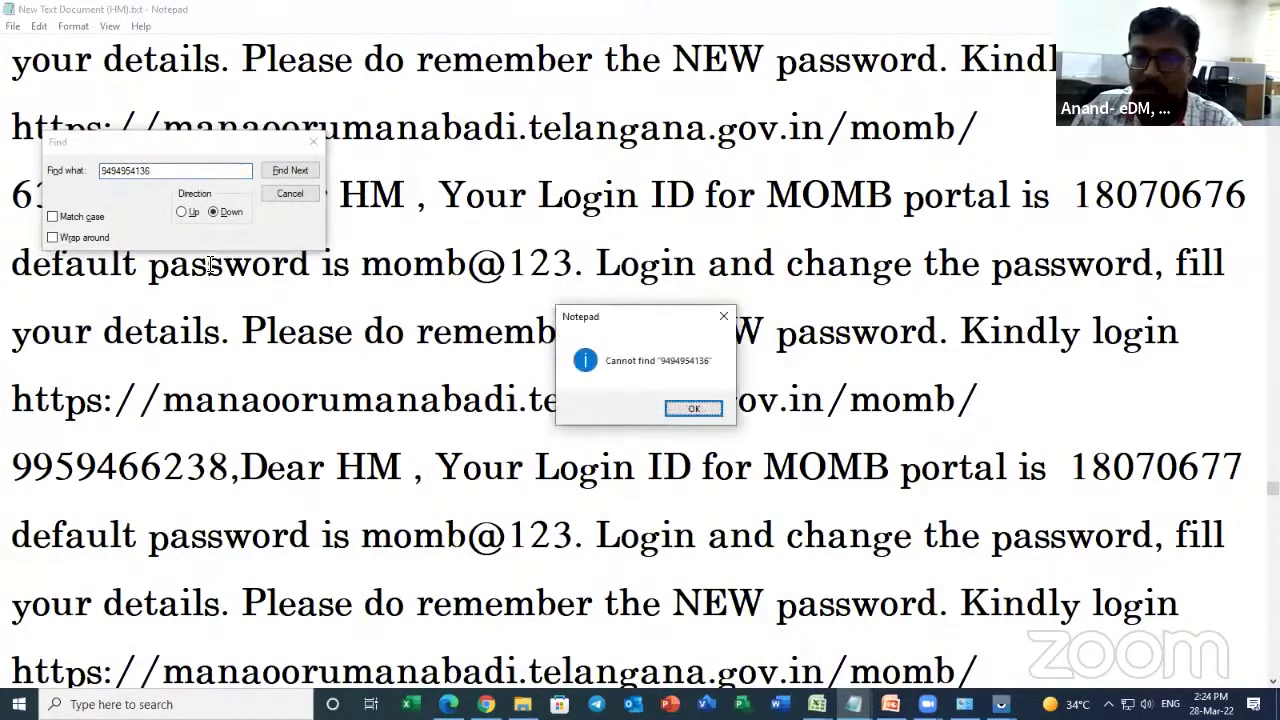
{"action": "key", "text": "Return"}
{"action": "key", "text": "Escape"}
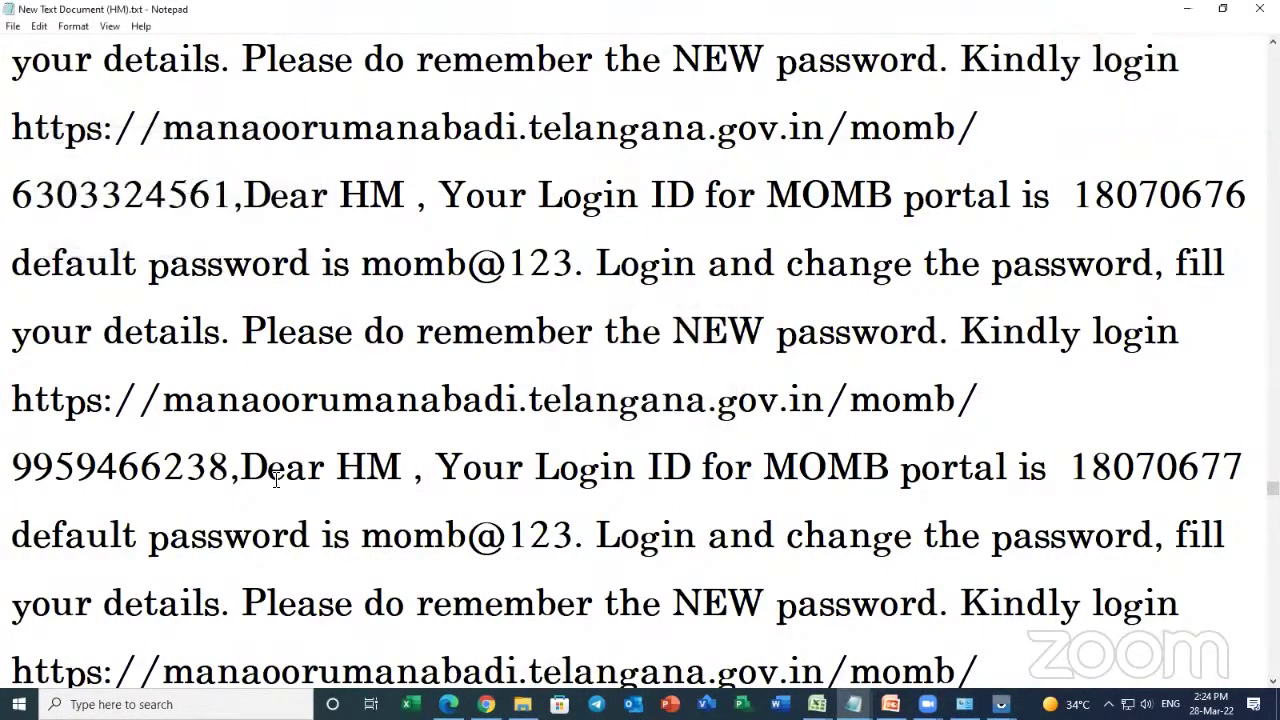
{"action": "left_click", "coordinate": [226, 463]}
{"action": "scroll", "coordinate": [450, 429], "scroll_direction": "down", "scroll_amount": 2}
{"action": "scroll", "coordinate": [450, 429], "scroll_direction": "up", "scroll_amount": 10}
{"action": "left_click", "coordinate": [1187, 8]}
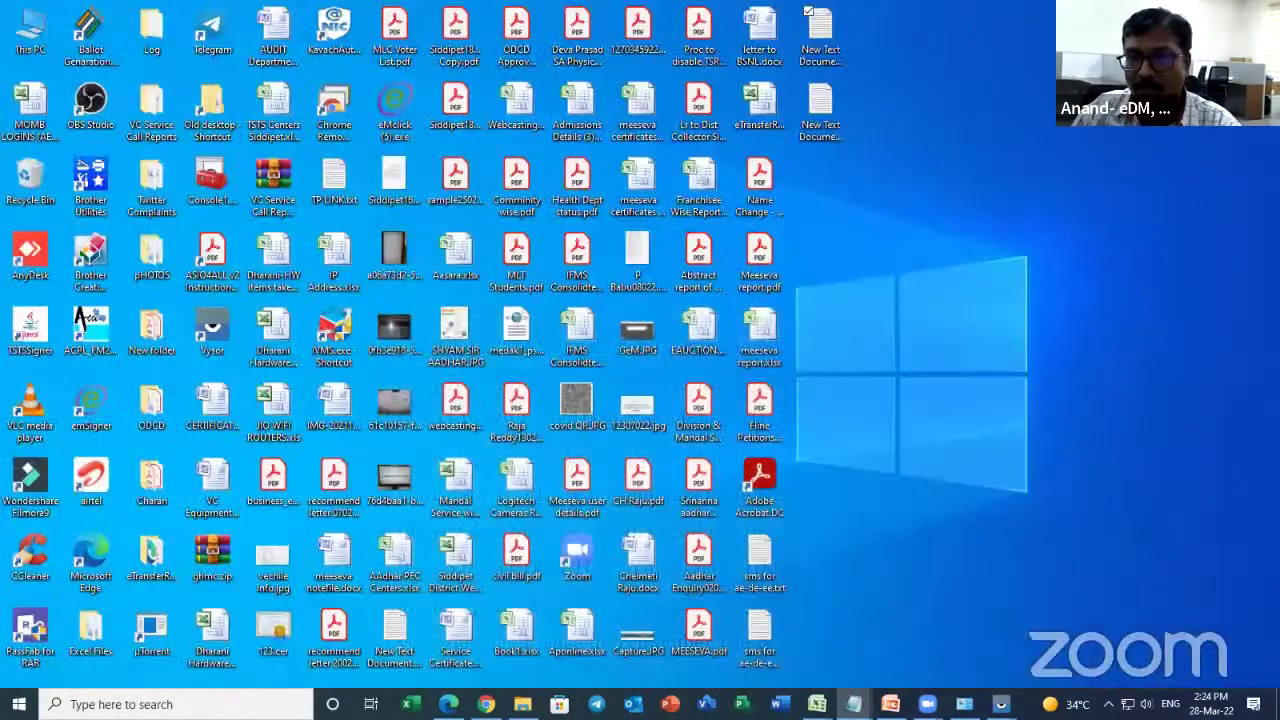
Reopen the HM list and search for part of the phone number, moving the Find box aside.
{"action": "double_click", "coordinate": [820, 35]}
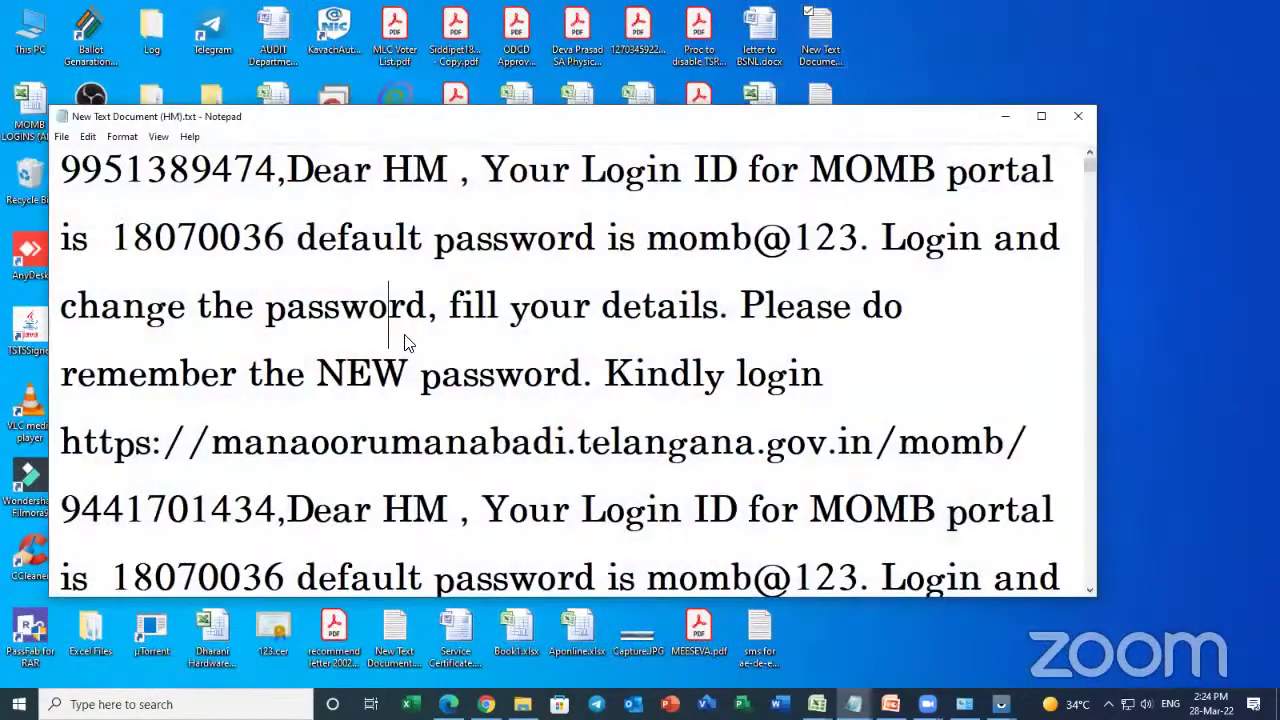
{"action": "key", "text": "ctrl+f"}
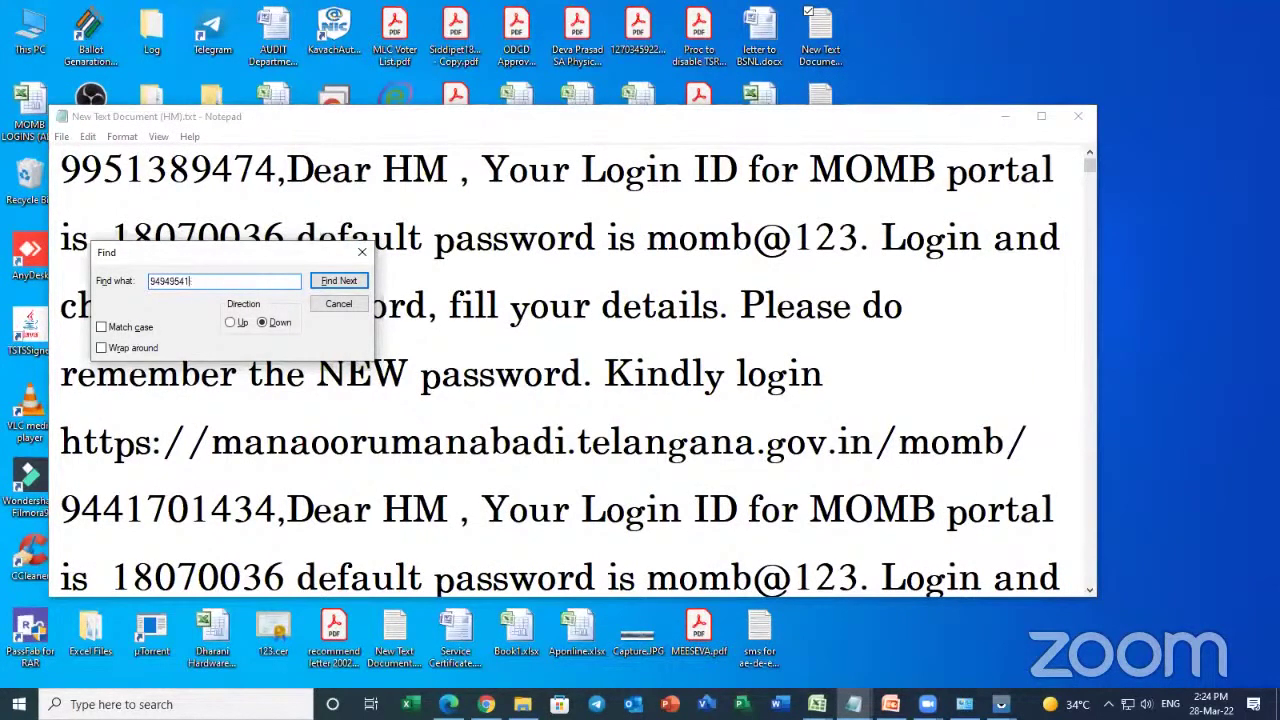
{"action": "key", "text": "Return"}
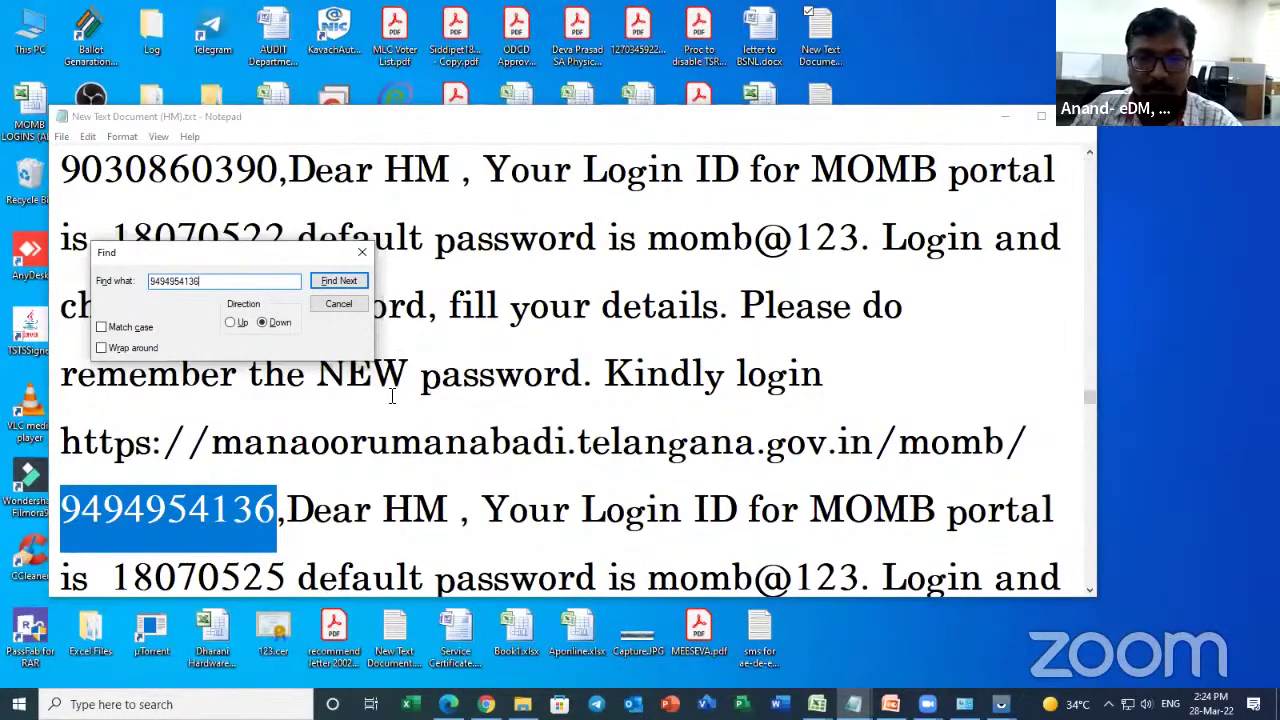
{"action": "left_click_drag", "start_coordinate": [314, 258], "coordinate": [370, 133]}
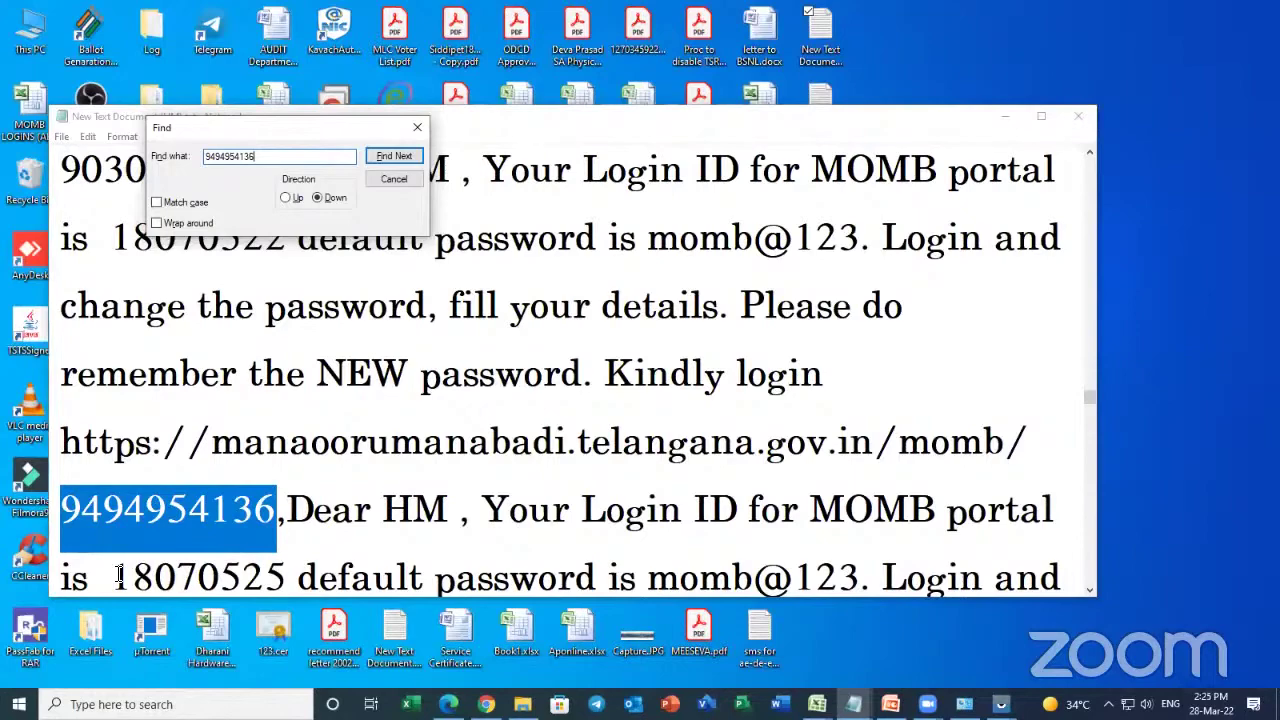
Select several records around the found entry, then clear the selection and close Find.
{"action": "left_click_drag", "start_coordinate": [118, 577], "coordinate": [157, 512]}
{"action": "left_click_drag", "start_coordinate": [240, 402], "coordinate": [248, 404]}
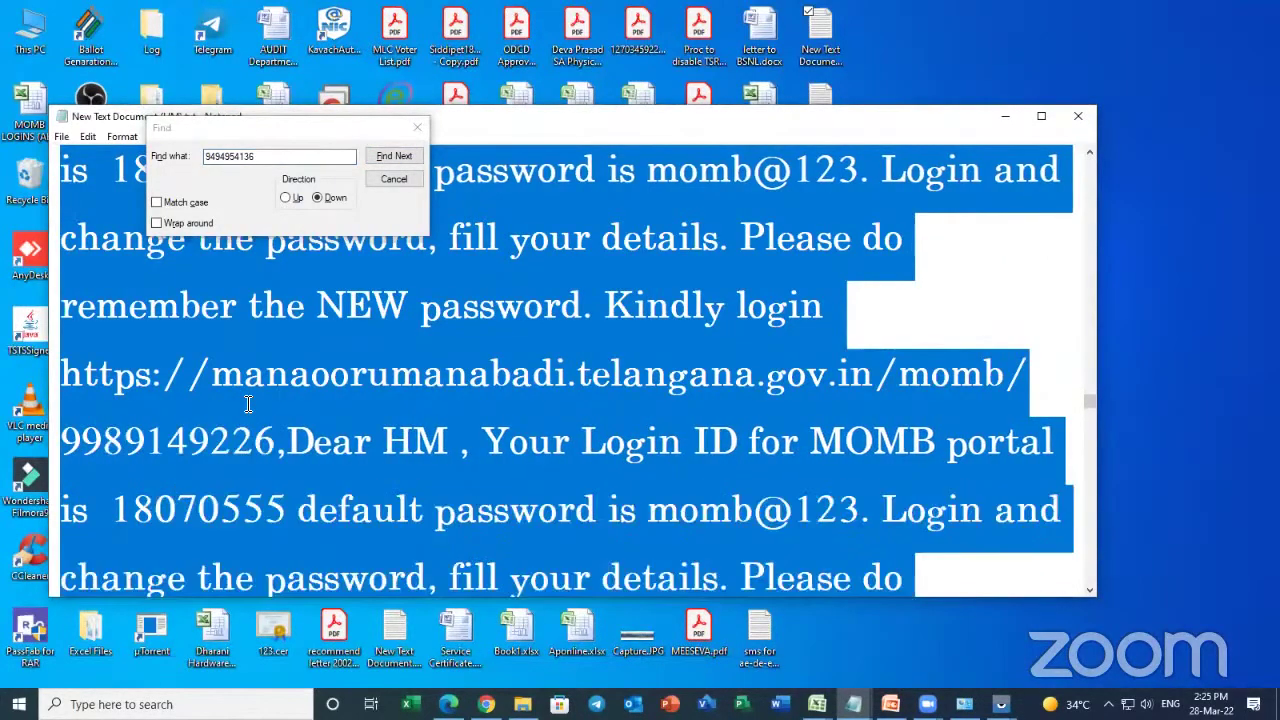
{"action": "key", "text": "ctrl+f"}
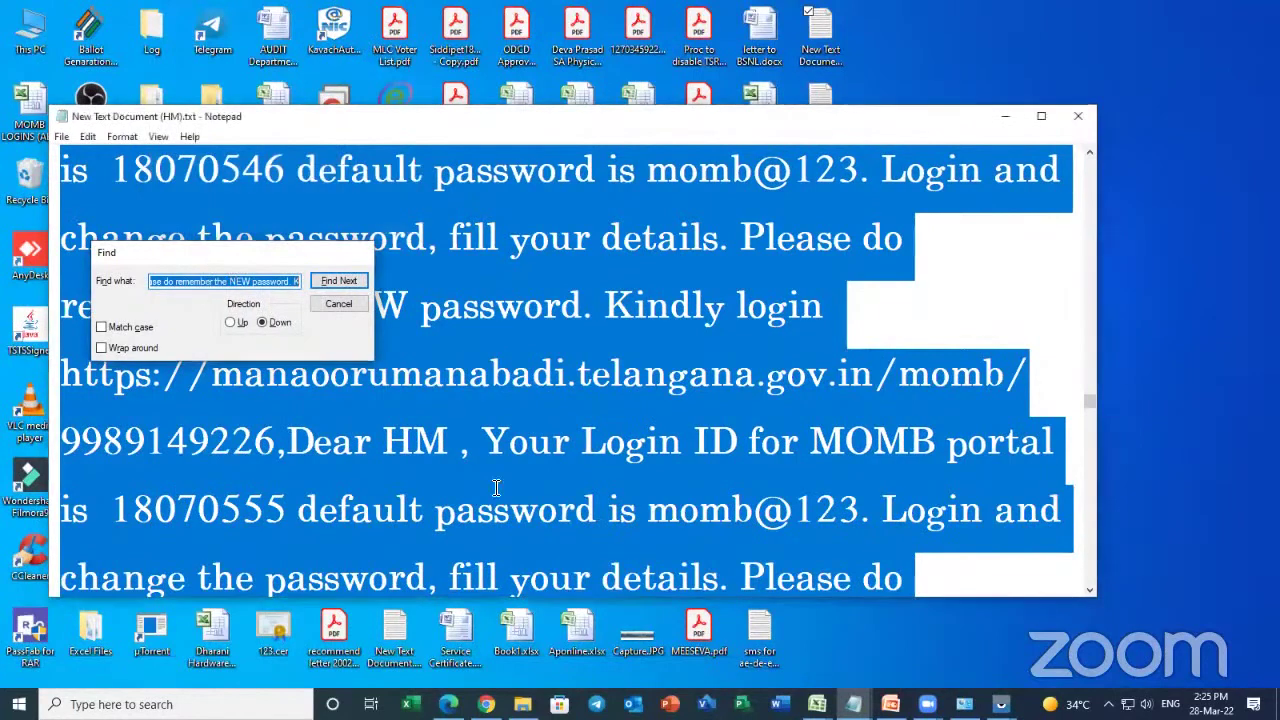
{"action": "key", "text": "Escape"}
{"action": "left_click", "coordinate": [481, 441]}
Replace the search term with a shorter part of the phone number, then close Find.
{"action": "key", "text": "ctrl+f"}
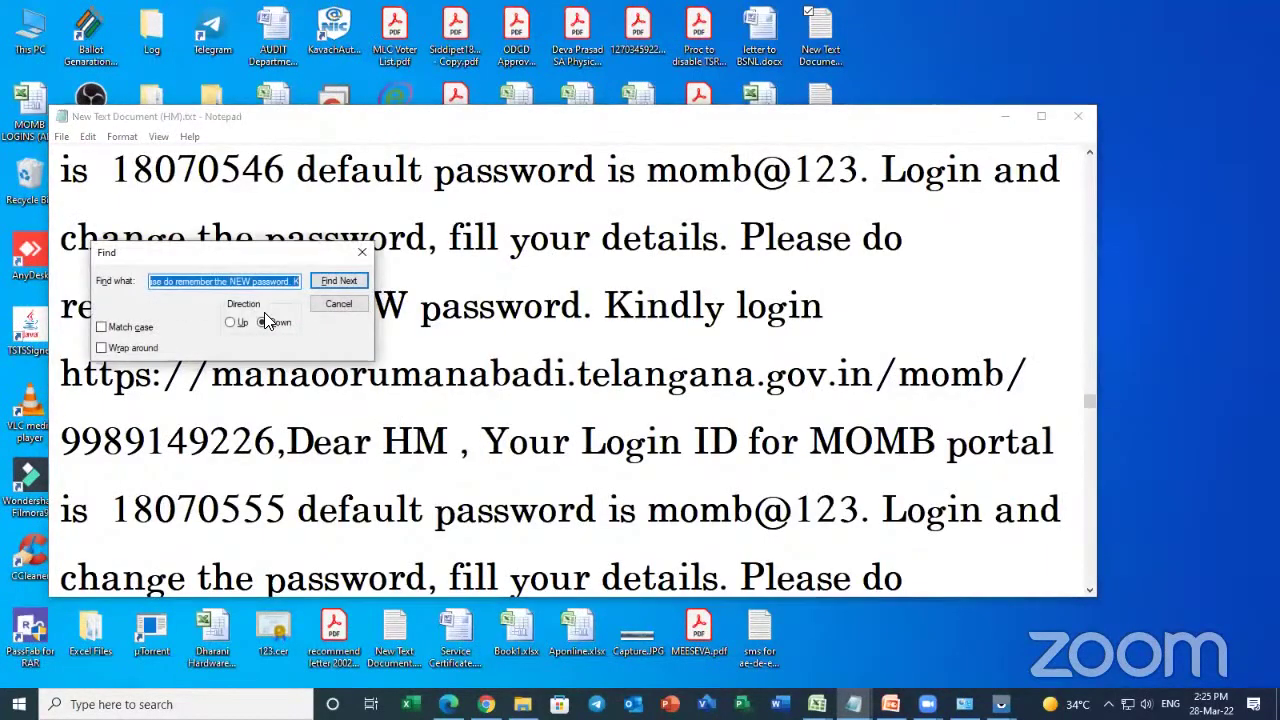
{"action": "key", "text": "BackSpace"}
{"action": "key", "text": "Escape"}
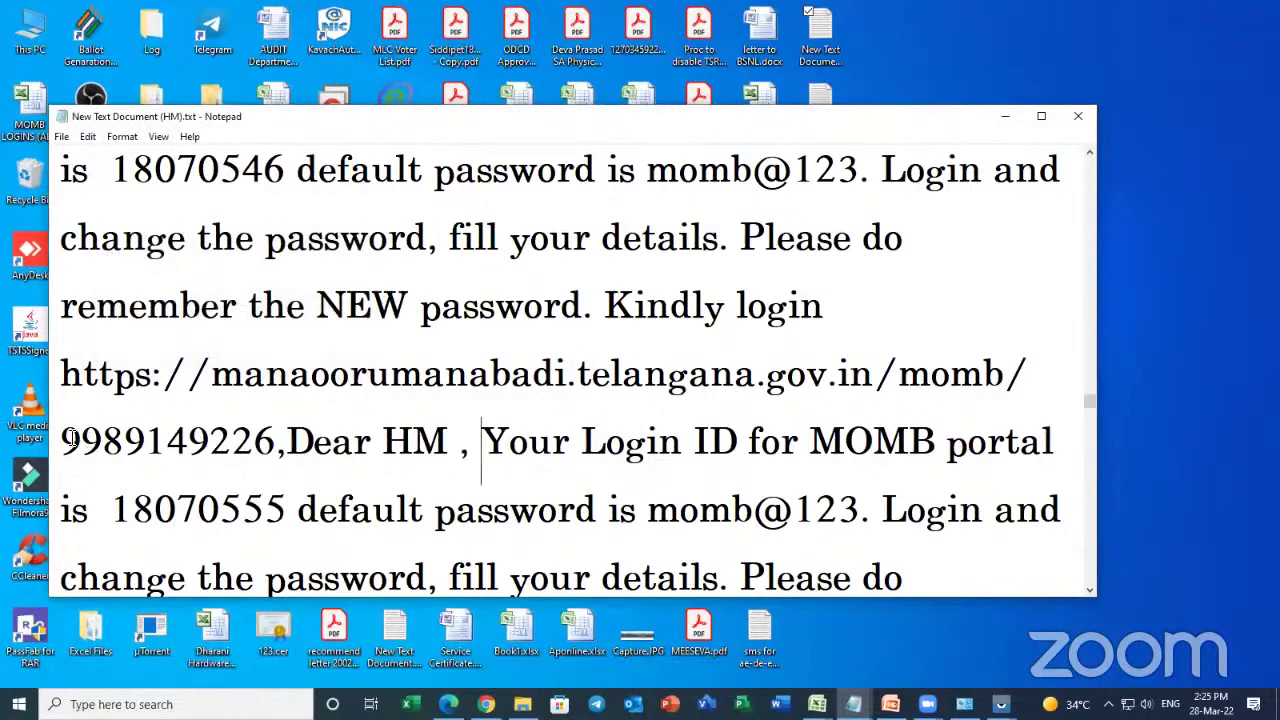
Search for the full phone number, dismiss the 'Cannot find' message, and select the number.
{"action": "key", "text": "ctrl+f"}
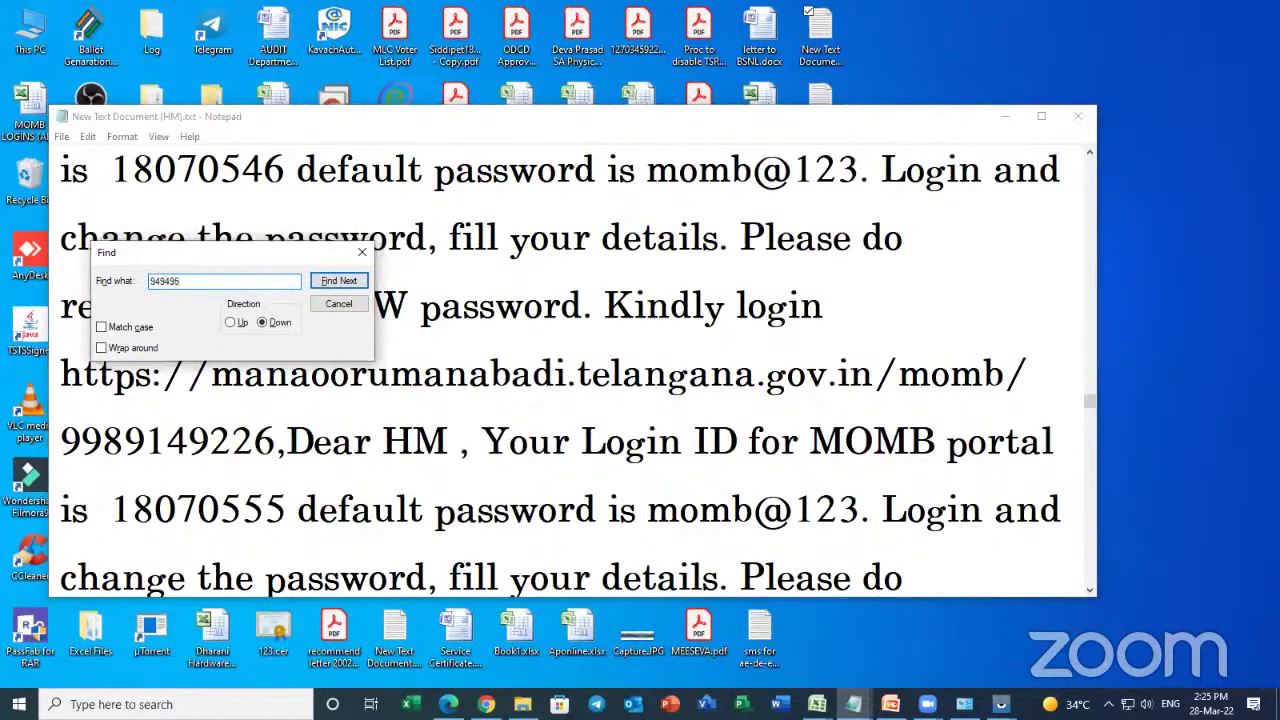
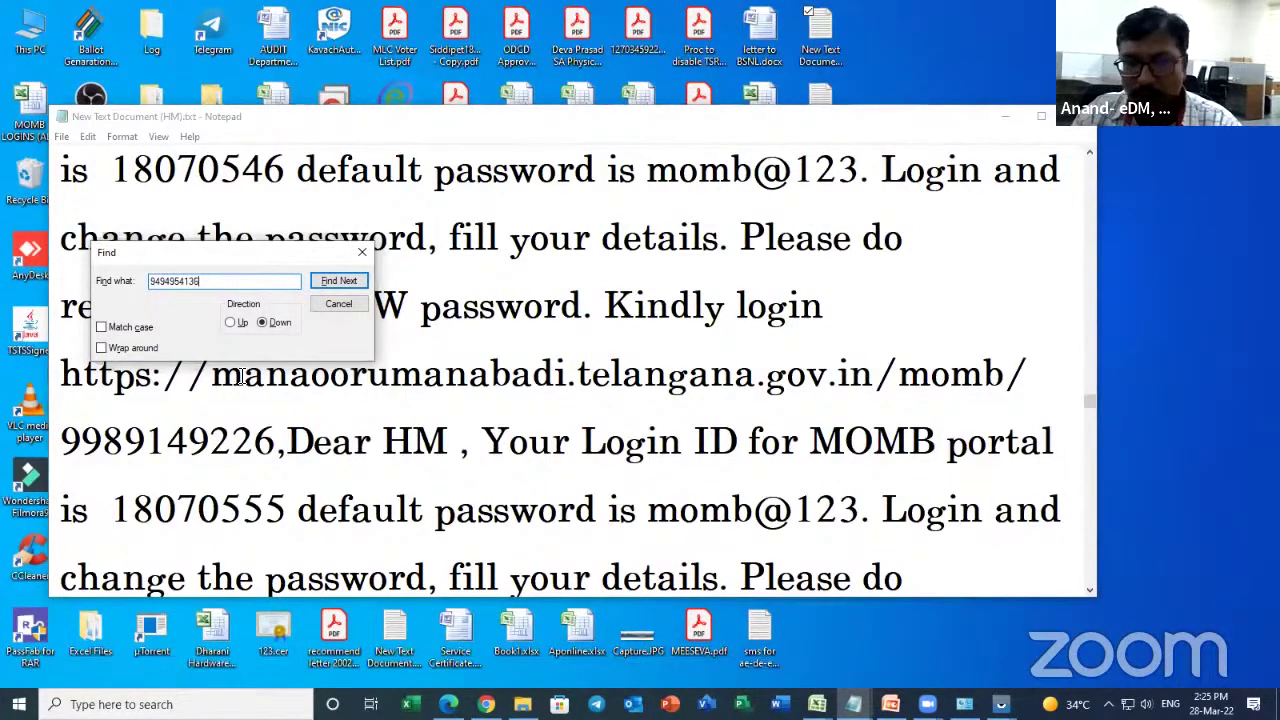
{"action": "key", "text": "Return"}
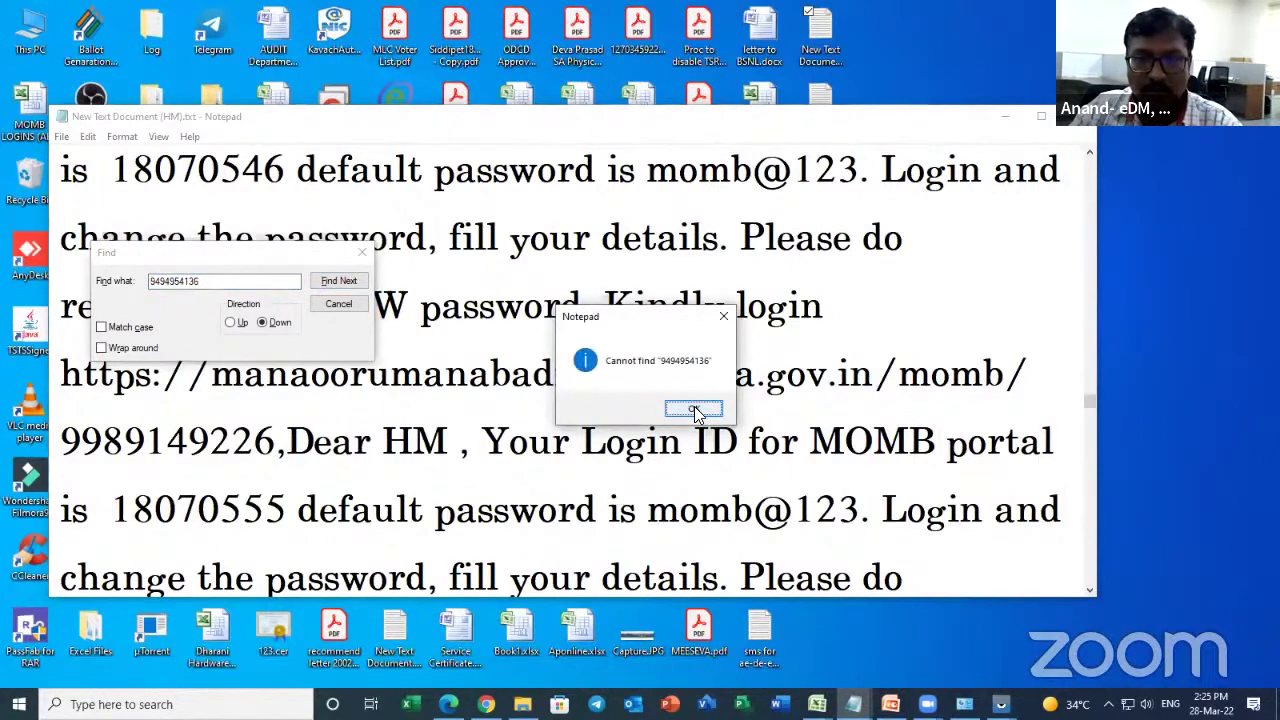
{"action": "left_click", "coordinate": [206, 291]}
{"action": "key", "text": "Return"}
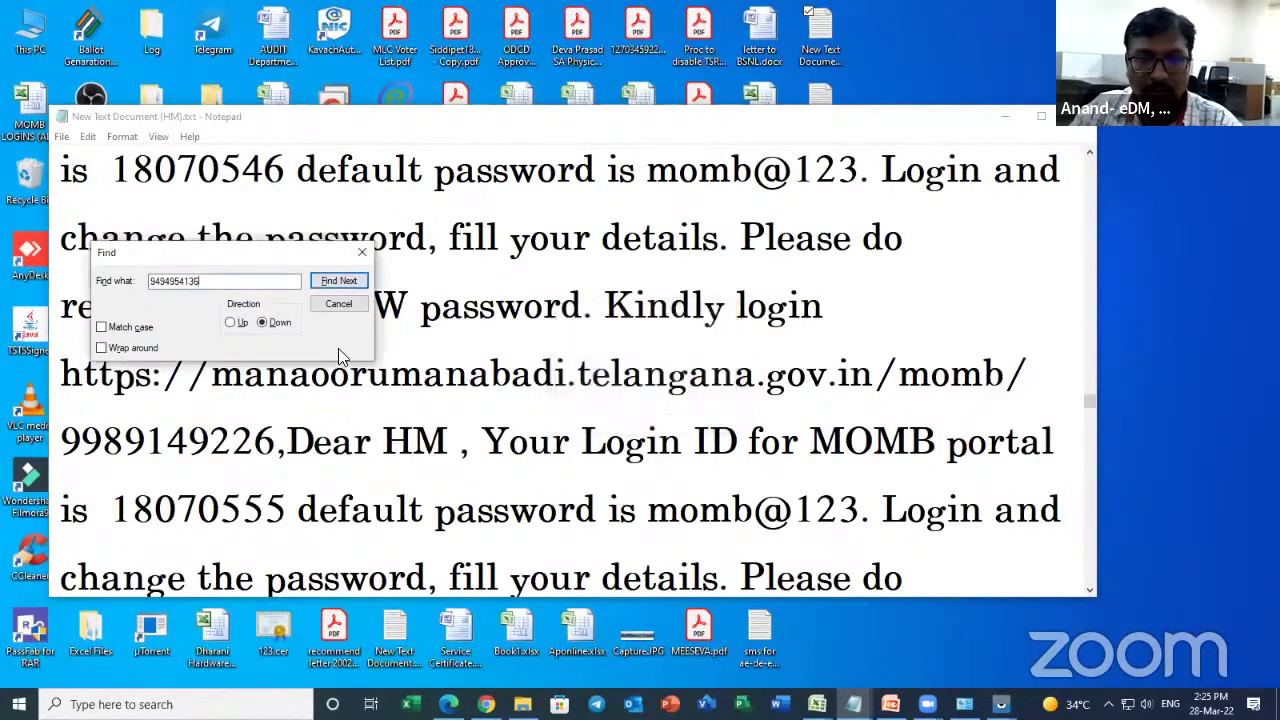
{"action": "double_click", "coordinate": [183, 282]}
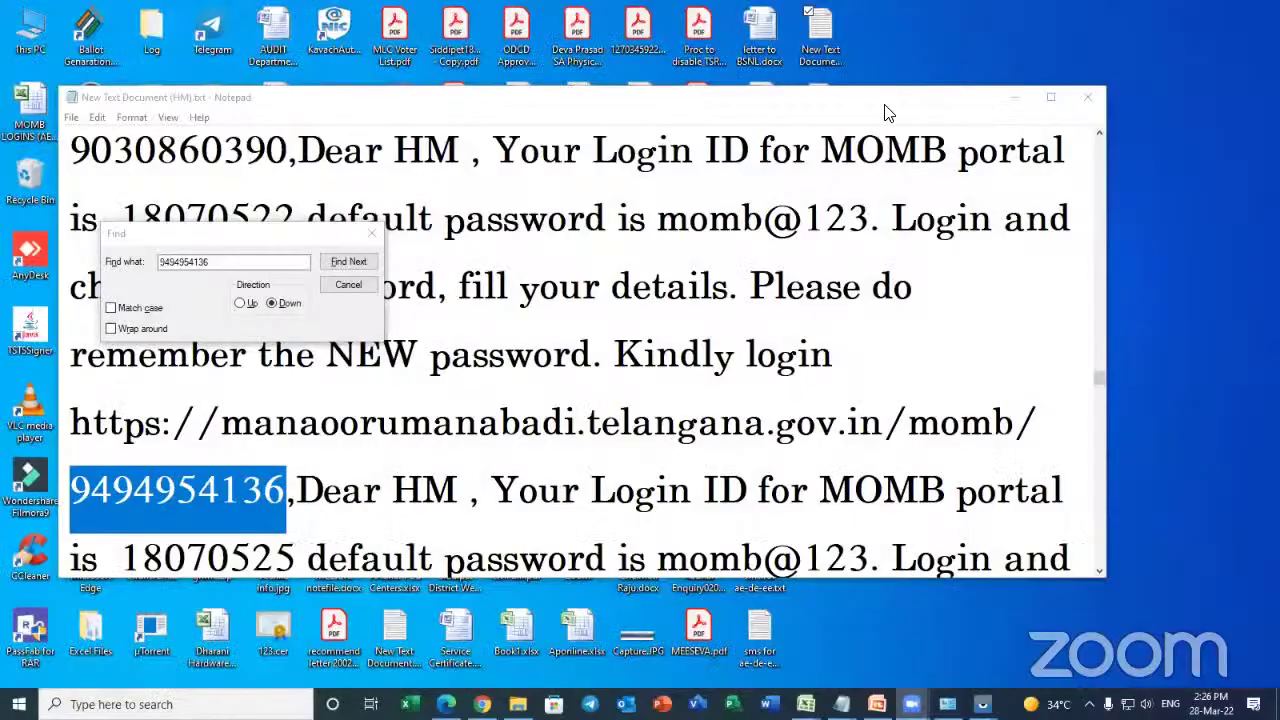
Bring the Notepad HM login list back to the front.
{"action": "left_click", "coordinate": [885, 106]}
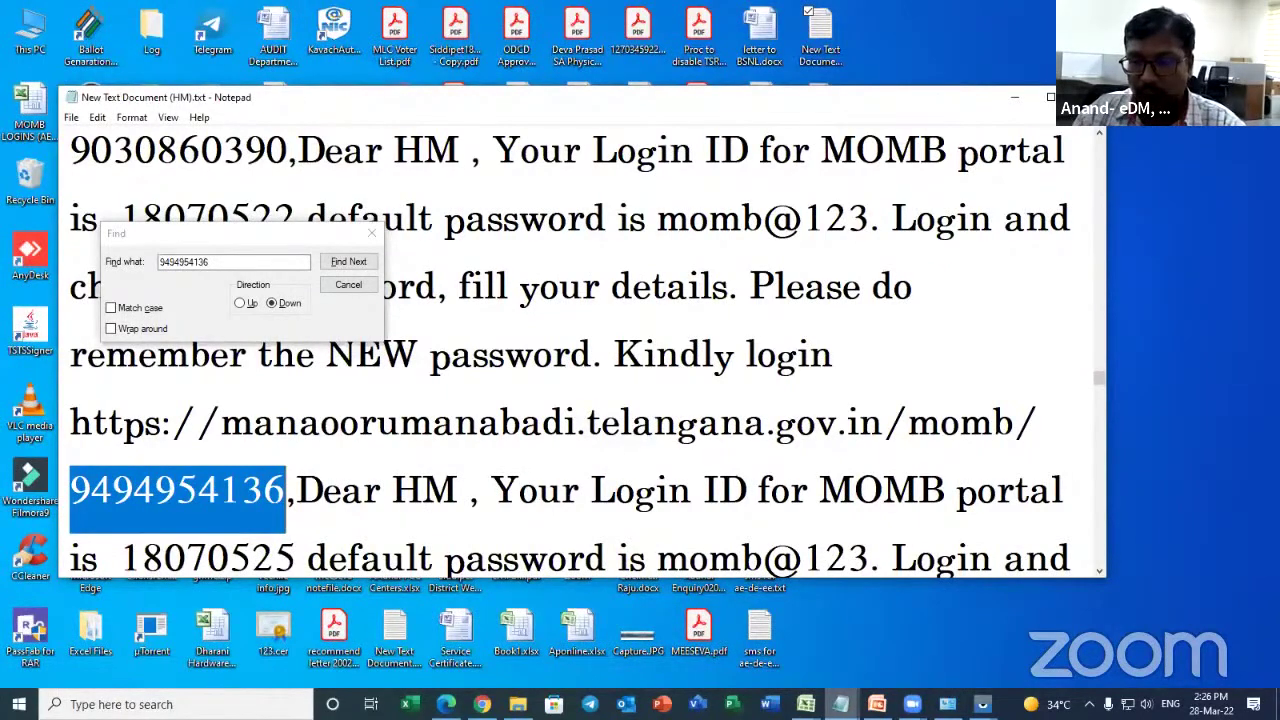
{"action": "mouse_move", "coordinate": [841, 704]}
{"action": "left_click", "coordinate": [665, 630]}
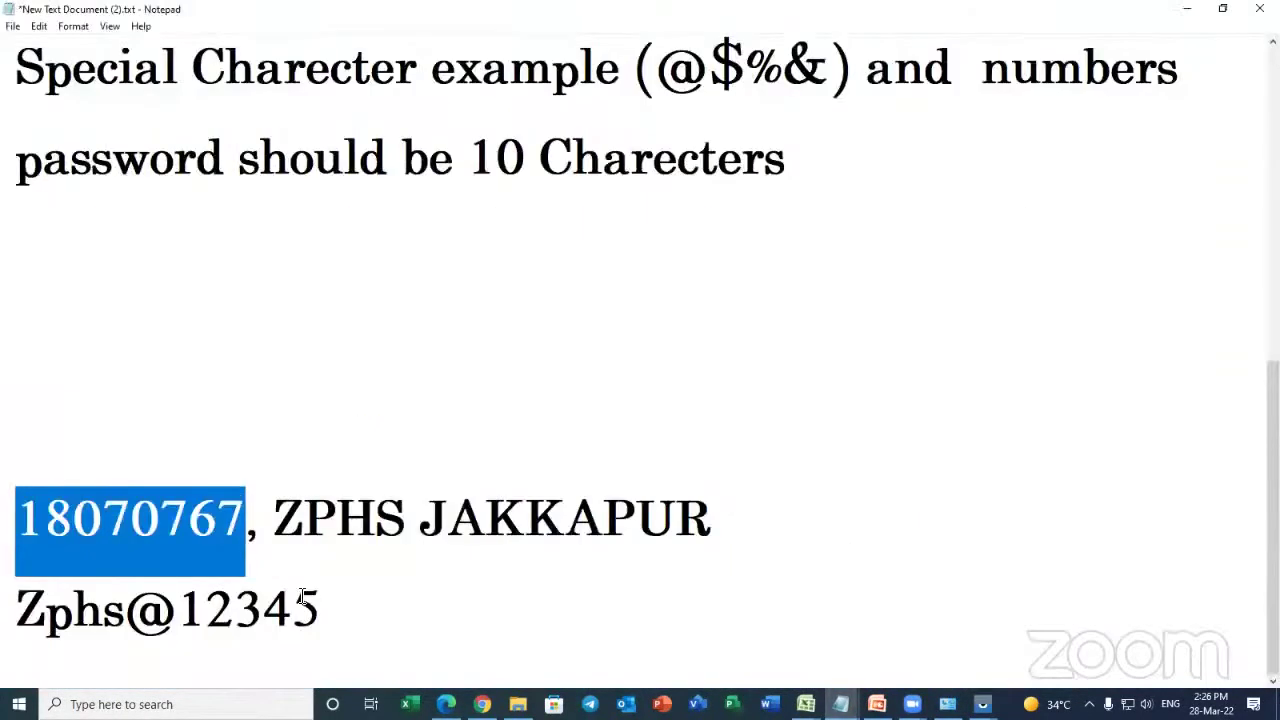
{"action": "left_click", "coordinate": [286, 451]}
{"action": "scroll", "coordinate": [100, 360], "scroll_direction": "up", "scroll_amount": 3}
{"action": "left_click_drag", "start_coordinate": [14, 340], "coordinate": [378, 332]}
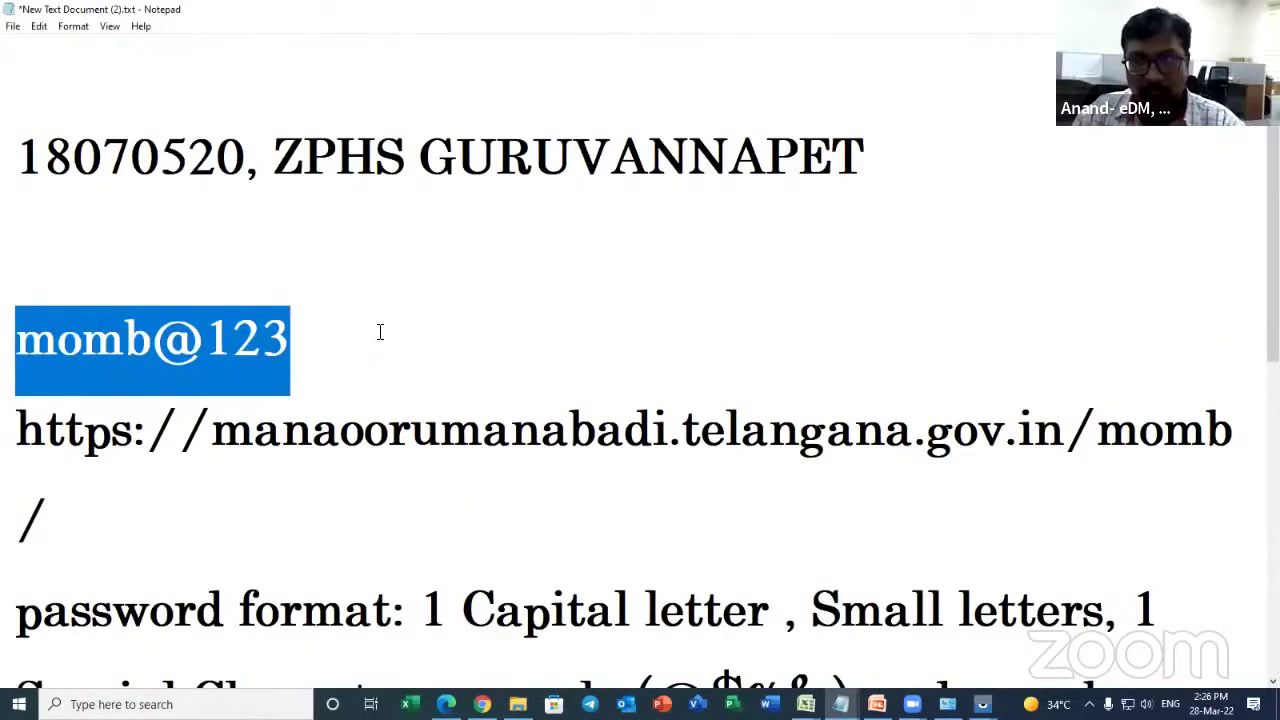
{"action": "left_click", "coordinate": [648, 312]}
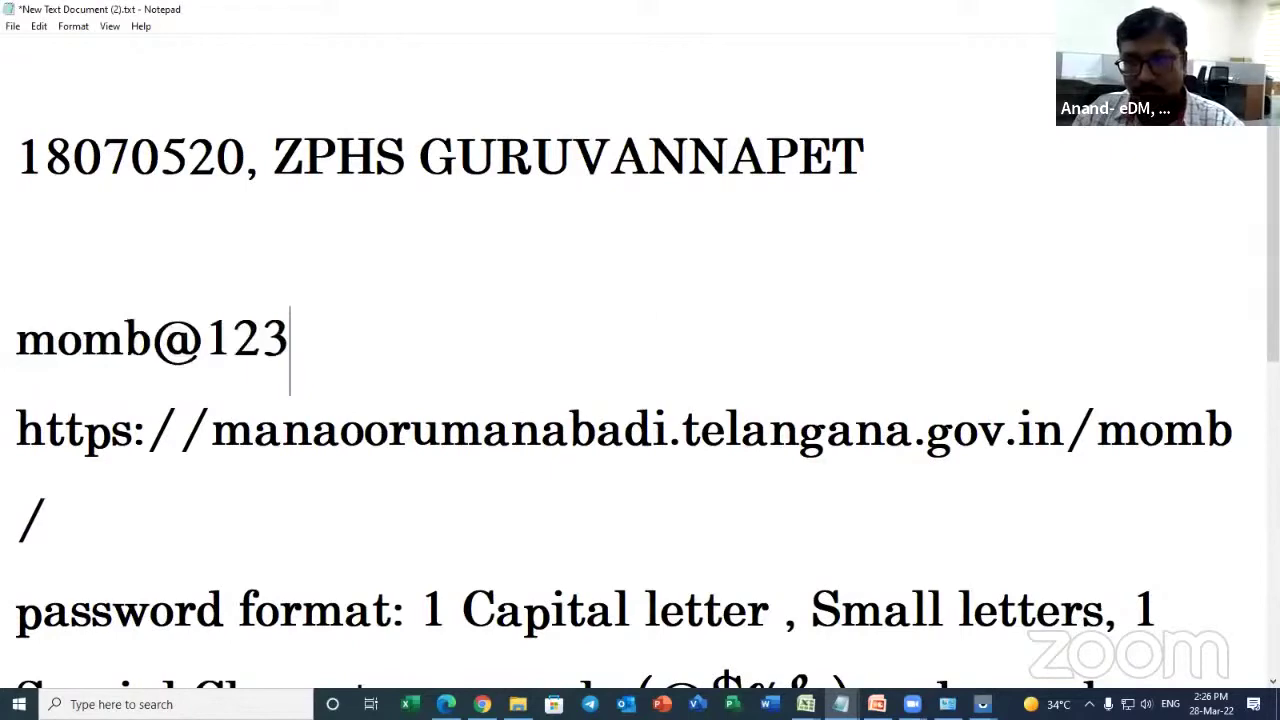
{"action": "key", "text": "alt+Tab"}
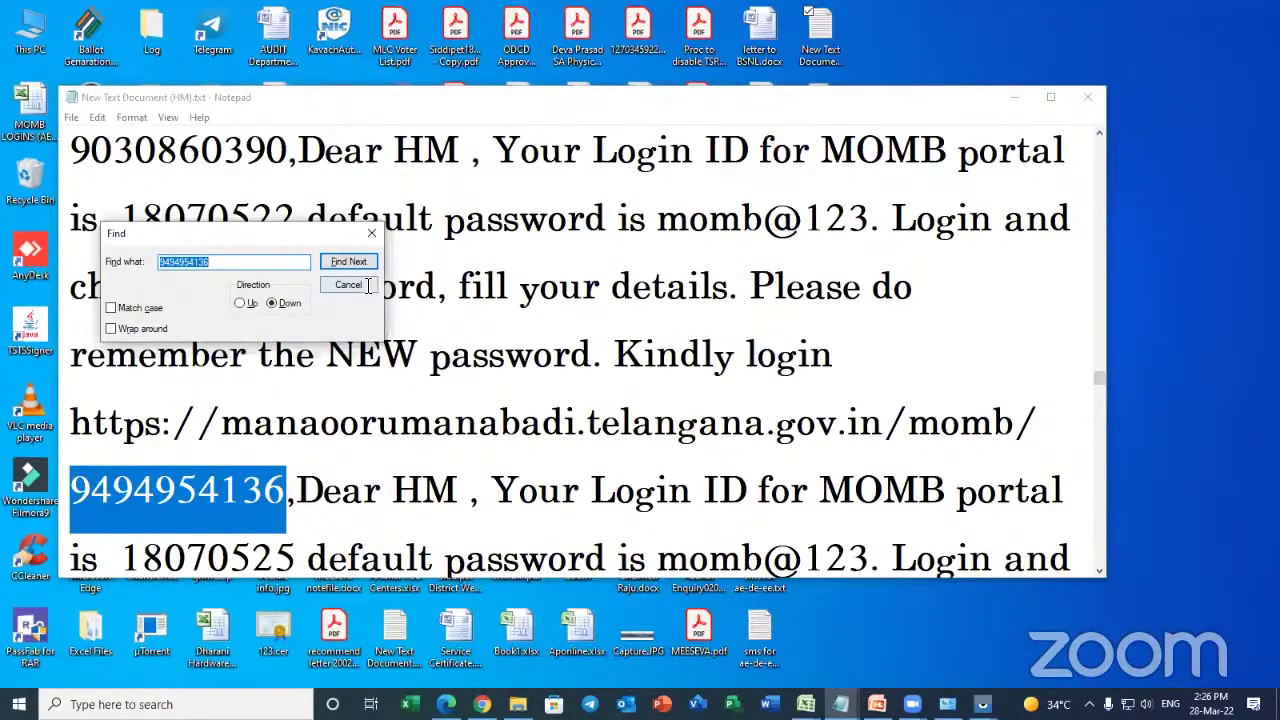
Cancel the Find dialog and minimize the HM login list to the desktop.
{"action": "left_click", "coordinate": [366, 285]}
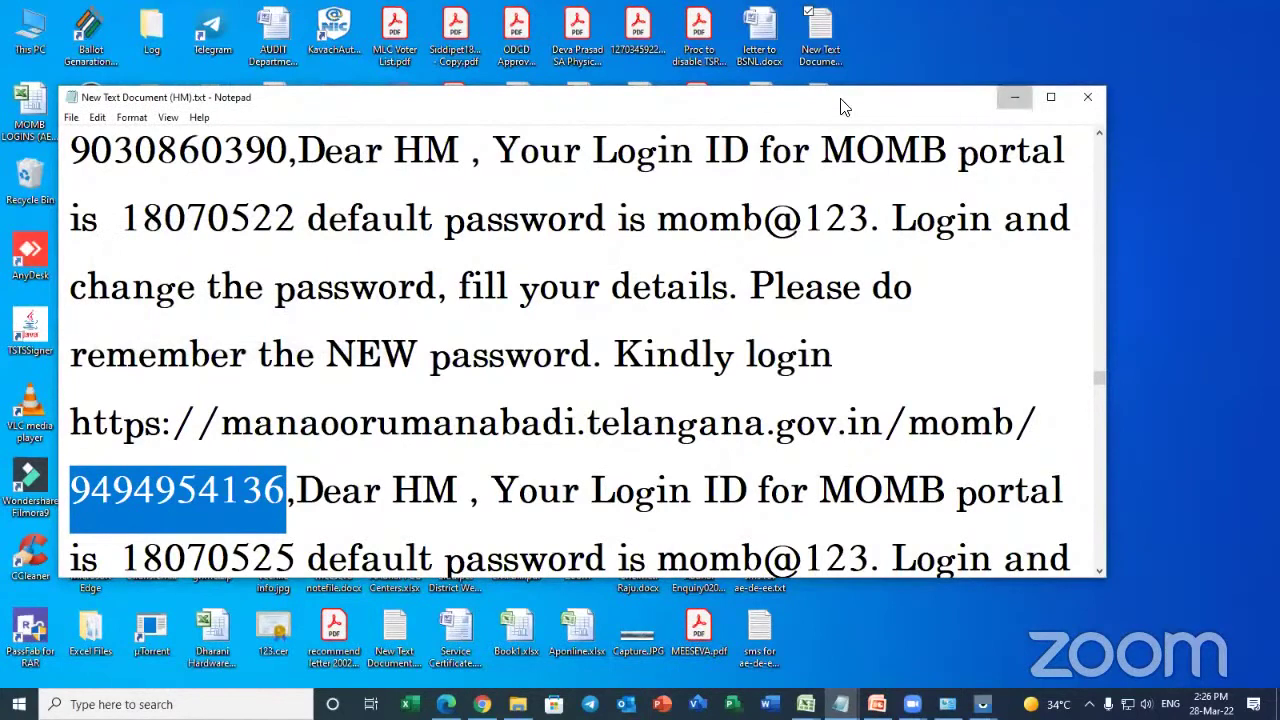
{"action": "left_click", "coordinate": [1014, 98]}
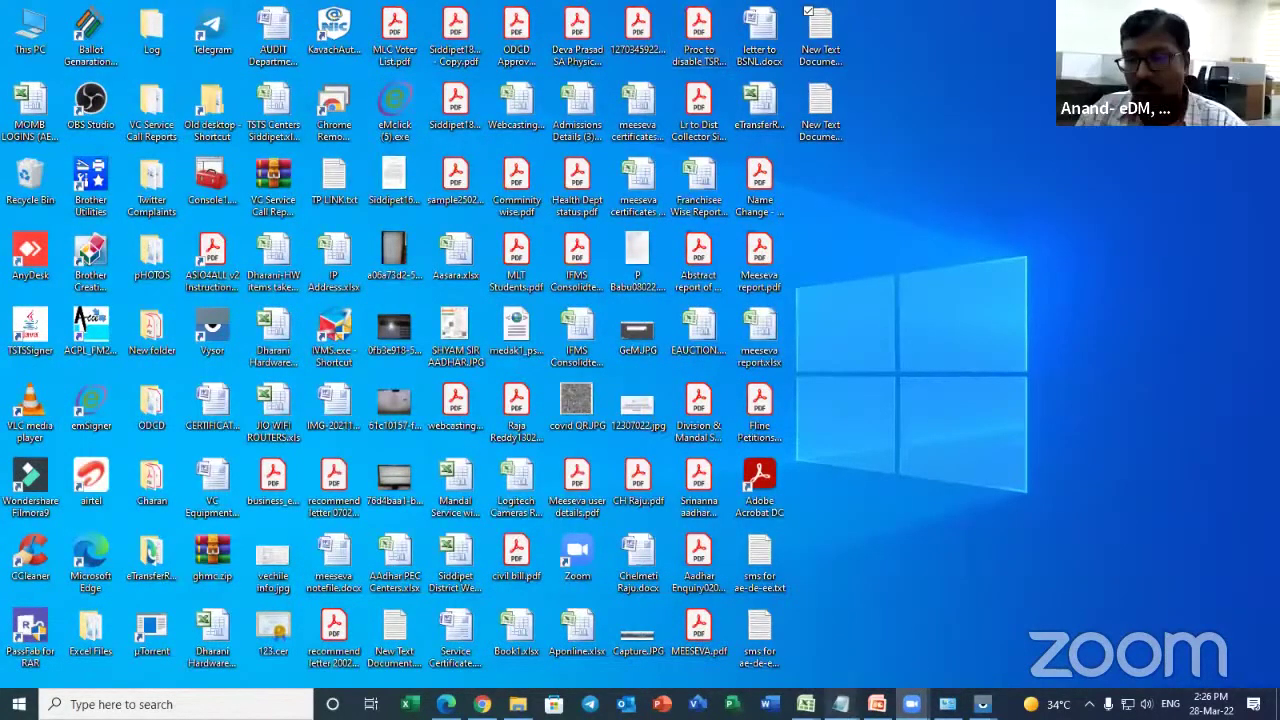
{"action": "left_click", "coordinate": [914, 378]}
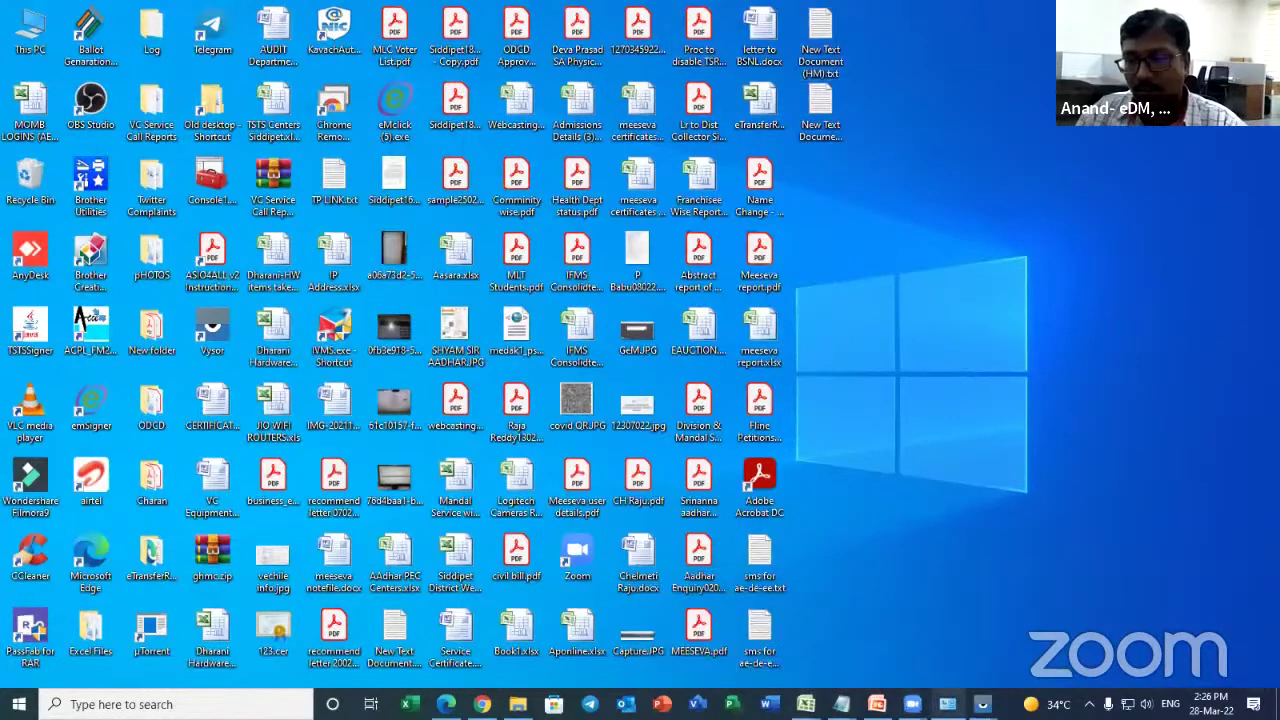
Open the Vysor device window from the taskbar and minimize it again.
{"action": "left_click", "coordinate": [981, 704]}
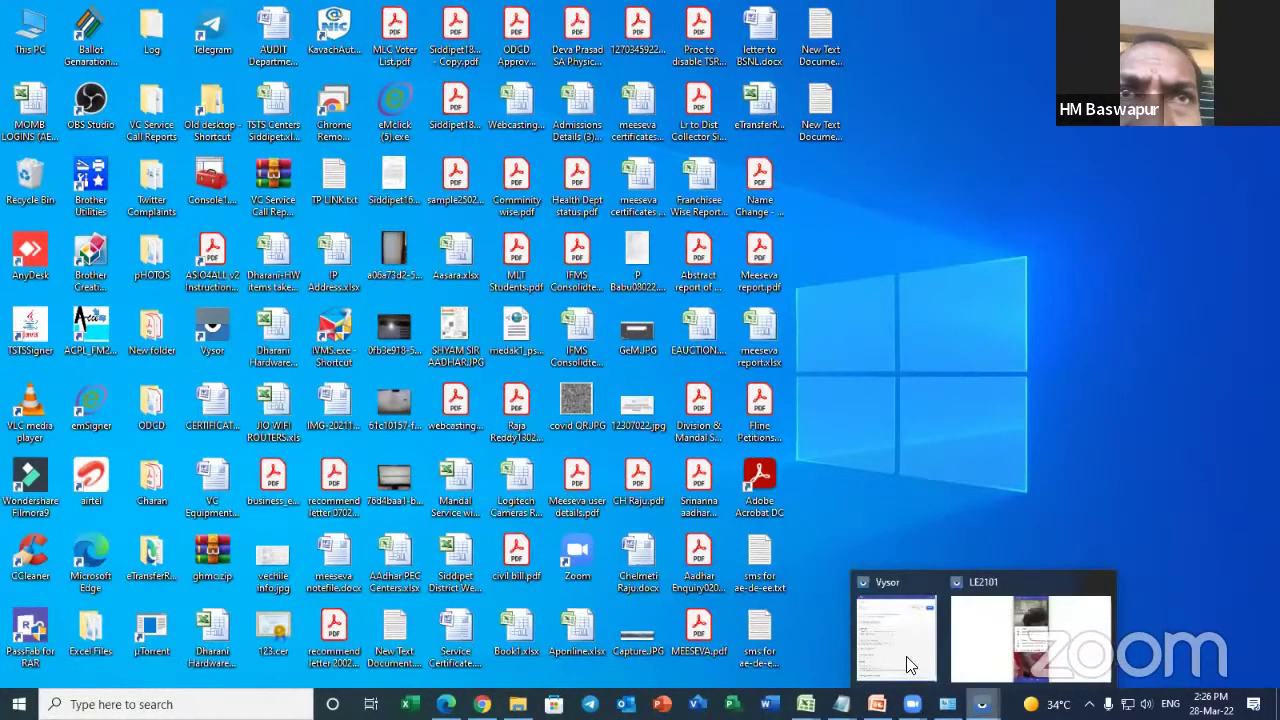
{"action": "left_click", "coordinate": [896, 632]}
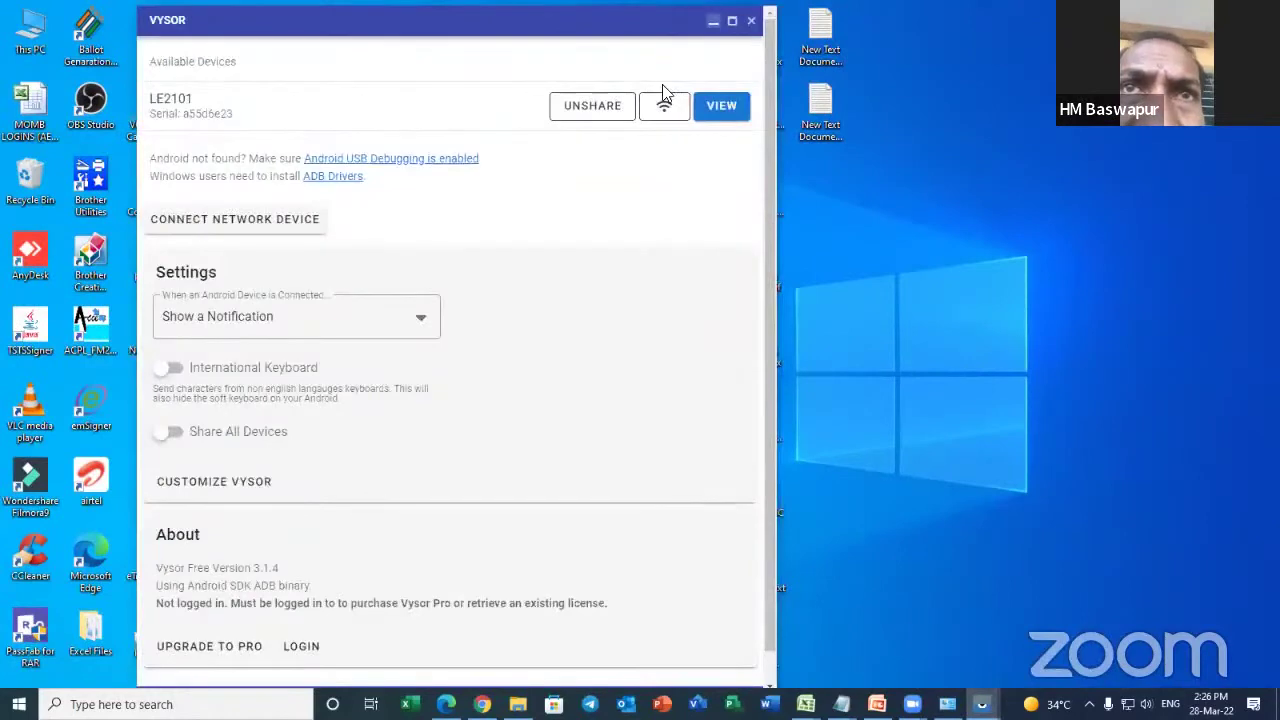
{"action": "left_click", "coordinate": [686, 12]}
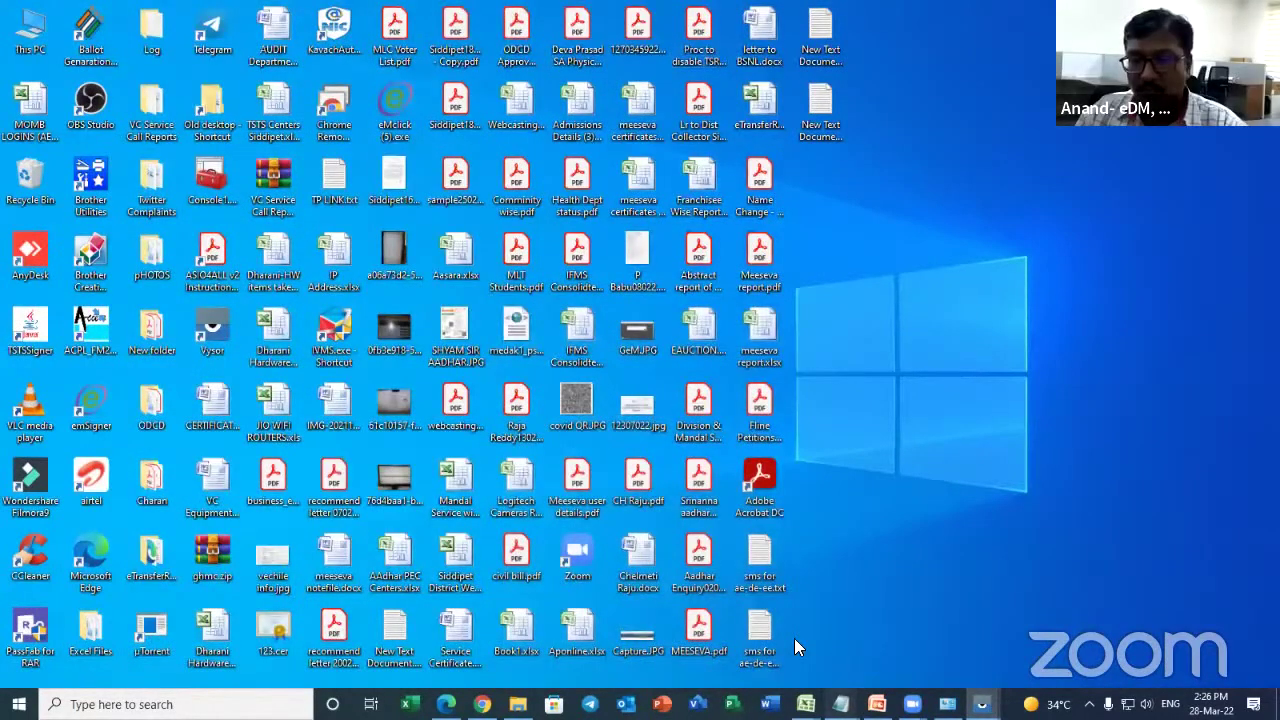
Open the password notes and select the default password line.
{"action": "mouse_move", "coordinate": [841, 704]}
{"action": "left_click", "coordinate": [660, 640]}
{"action": "left_click_drag", "start_coordinate": [292, 340], "coordinate": [19, 332]}
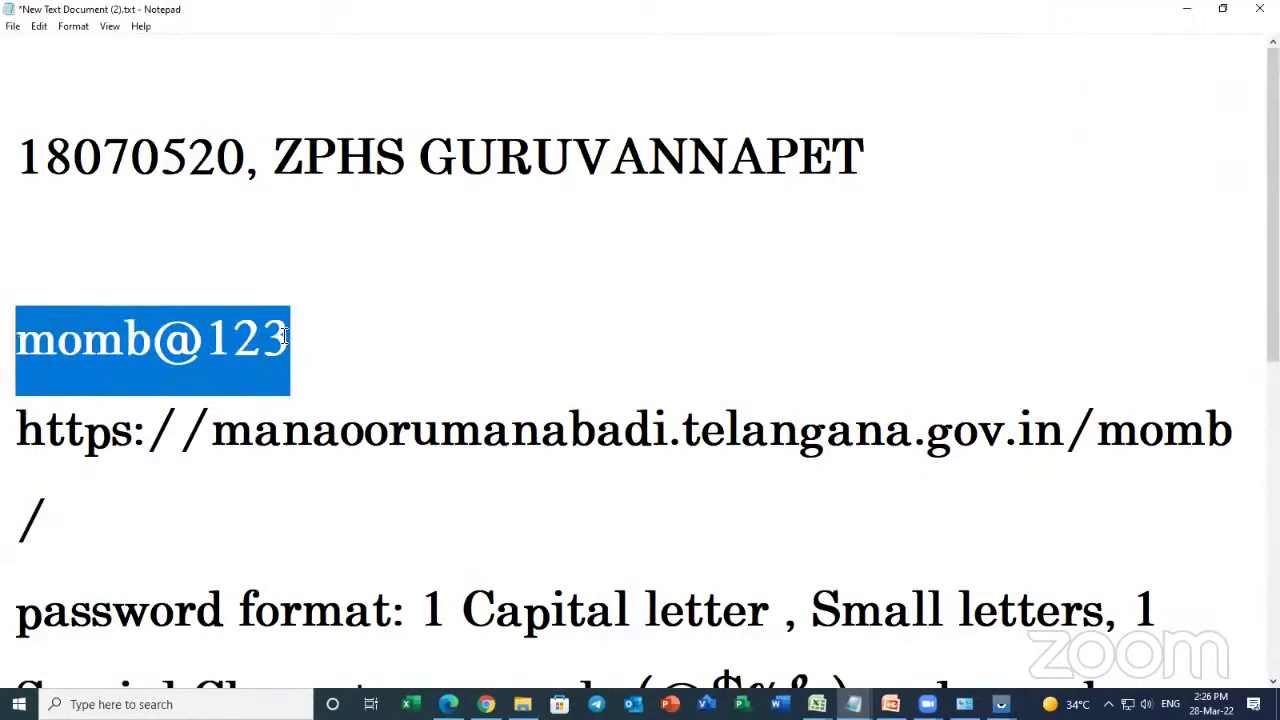
{"action": "left_click", "coordinate": [323, 337]}
{"action": "left_click_drag", "start_coordinate": [95, 335], "coordinate": [17, 334]}
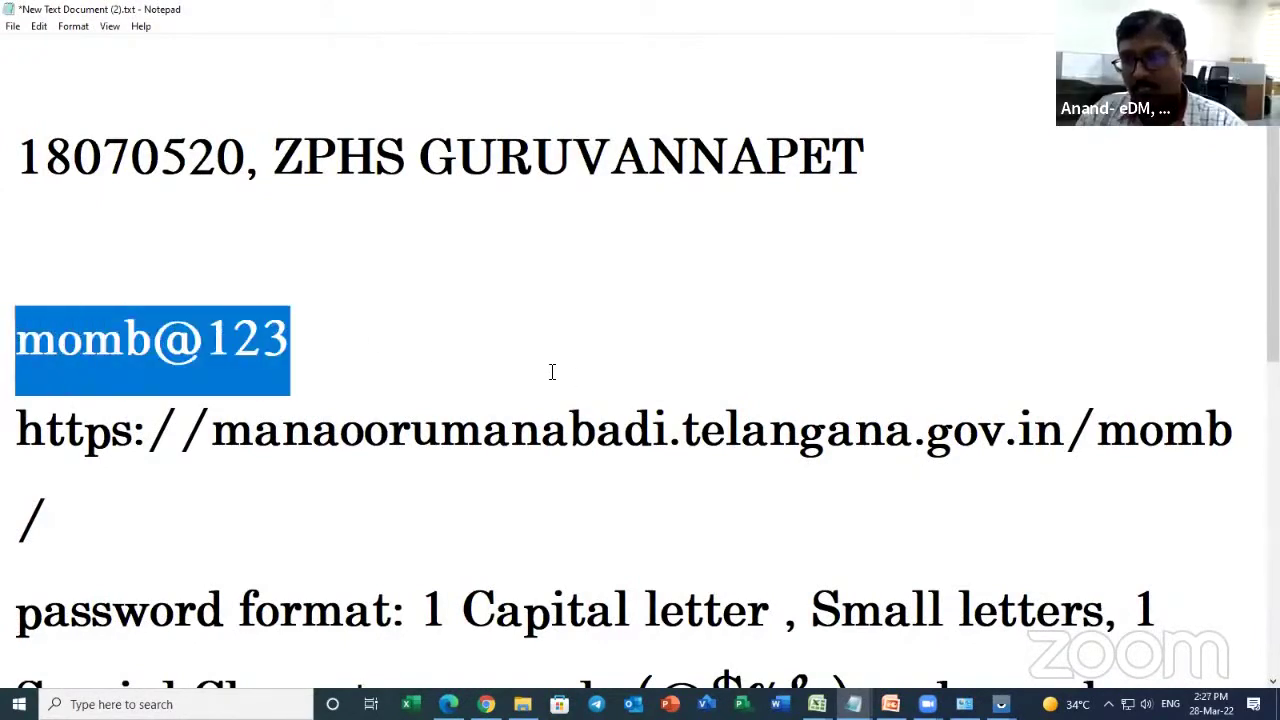
Highlight the '10 Charecters' length rule, clear the selection, and minimize the notes.
{"action": "scroll", "coordinate": [600, 369], "scroll_direction": "down", "scroll_amount": 2}
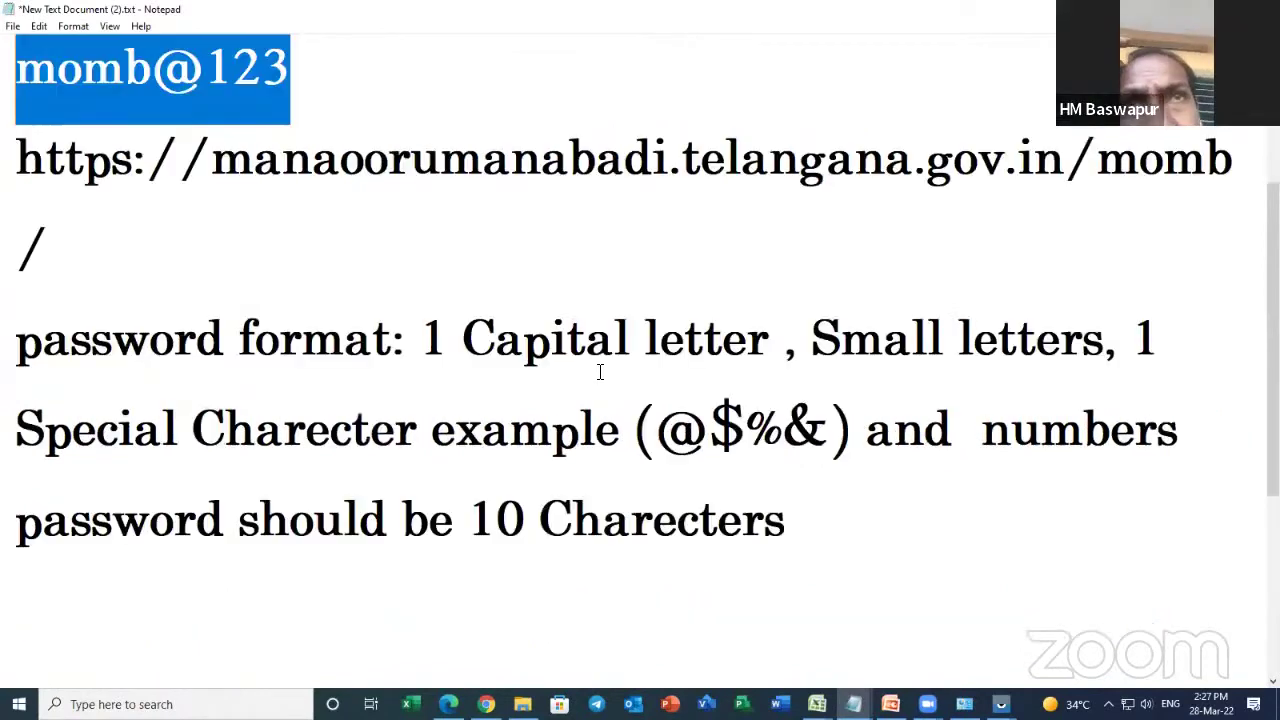
{"action": "left_click_drag", "start_coordinate": [468, 248], "coordinate": [786, 250]}
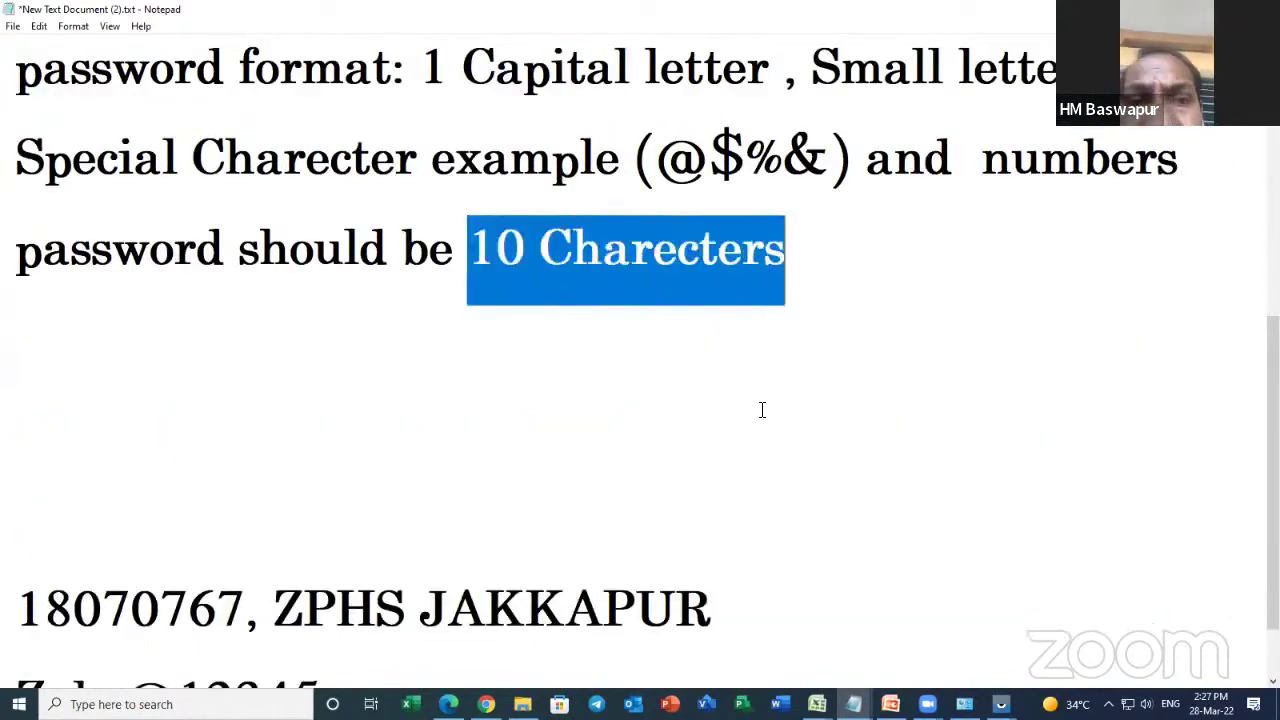
{"action": "scroll", "coordinate": [760, 406], "scroll_direction": "up", "scroll_amount": 1}
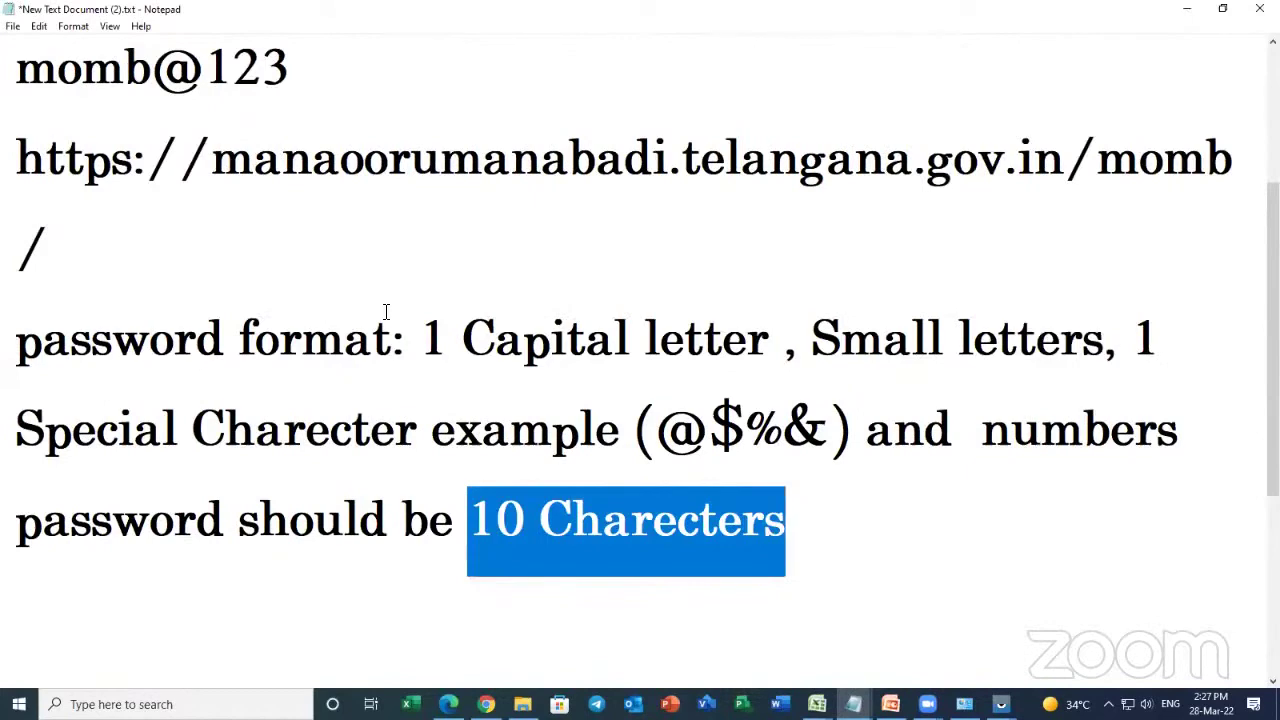
{"action": "left_click", "coordinate": [428, 336]}
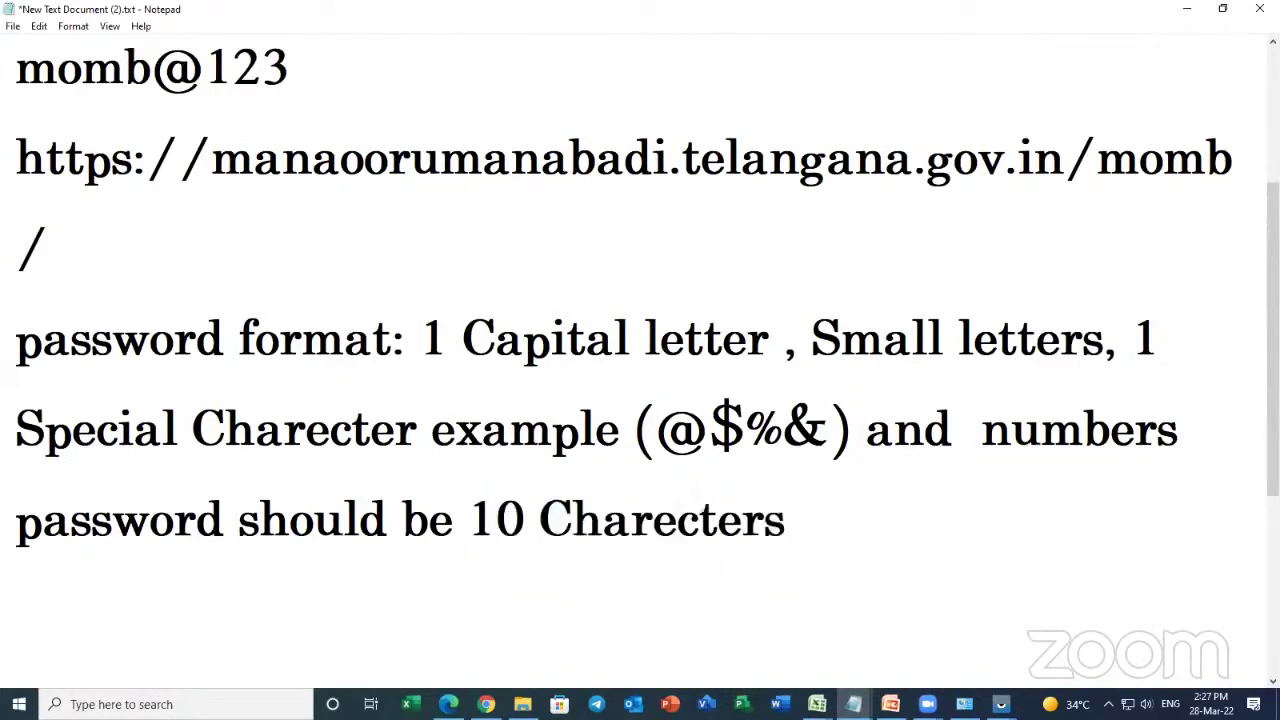
{"action": "left_click", "coordinate": [1190, 9]}
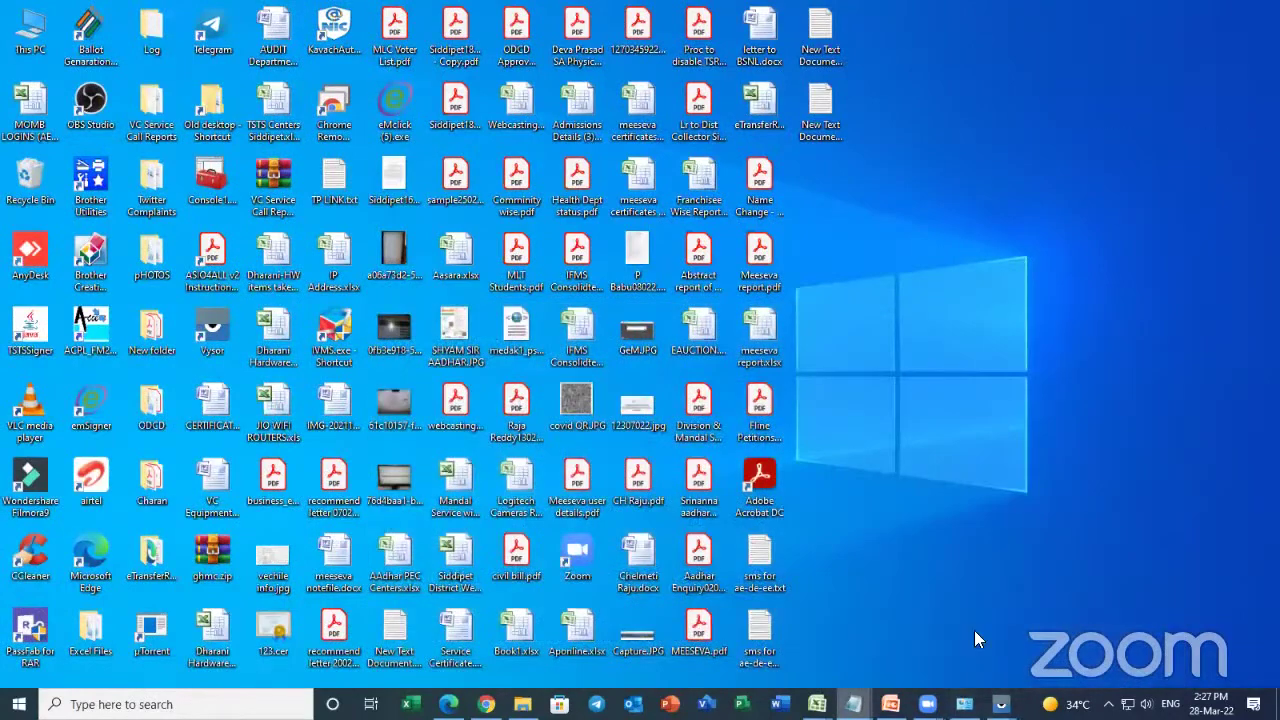
{"action": "mouse_move", "coordinate": [853, 704]}
{"action": "left_click", "coordinate": [1022, 636]}
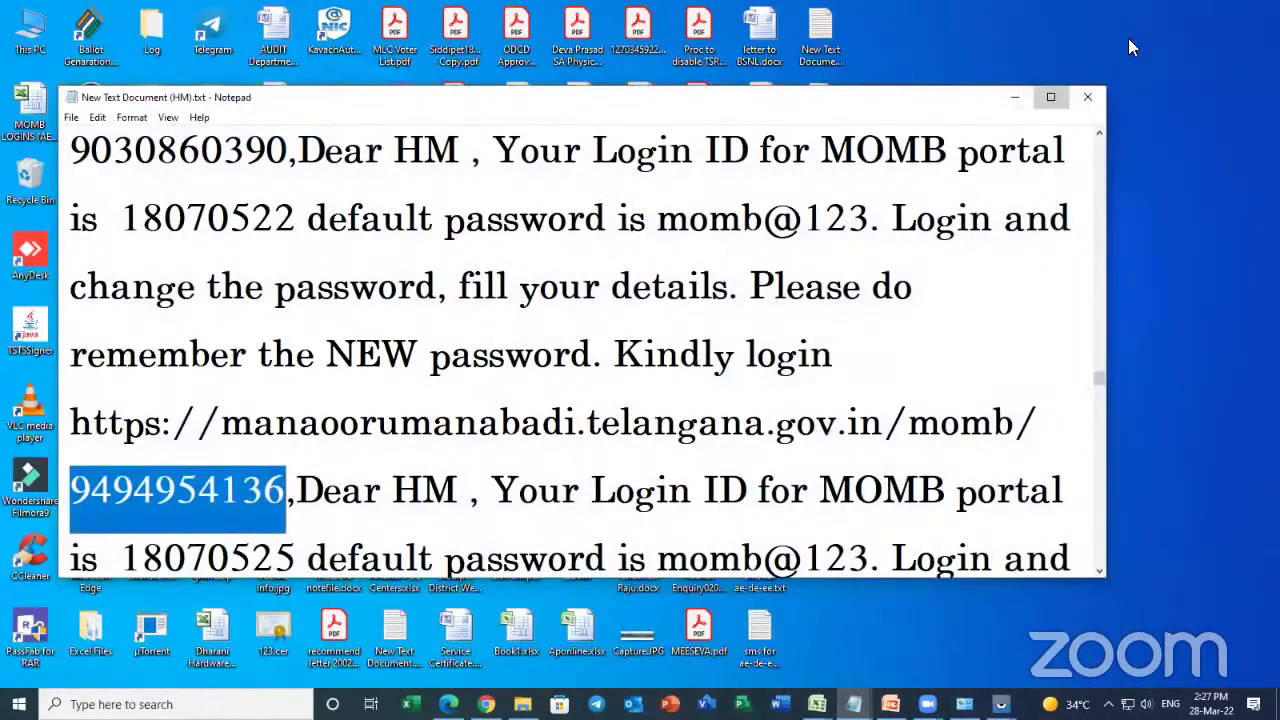
{"action": "left_click", "coordinate": [1051, 97]}
{"action": "left_click", "coordinate": [1190, 9]}
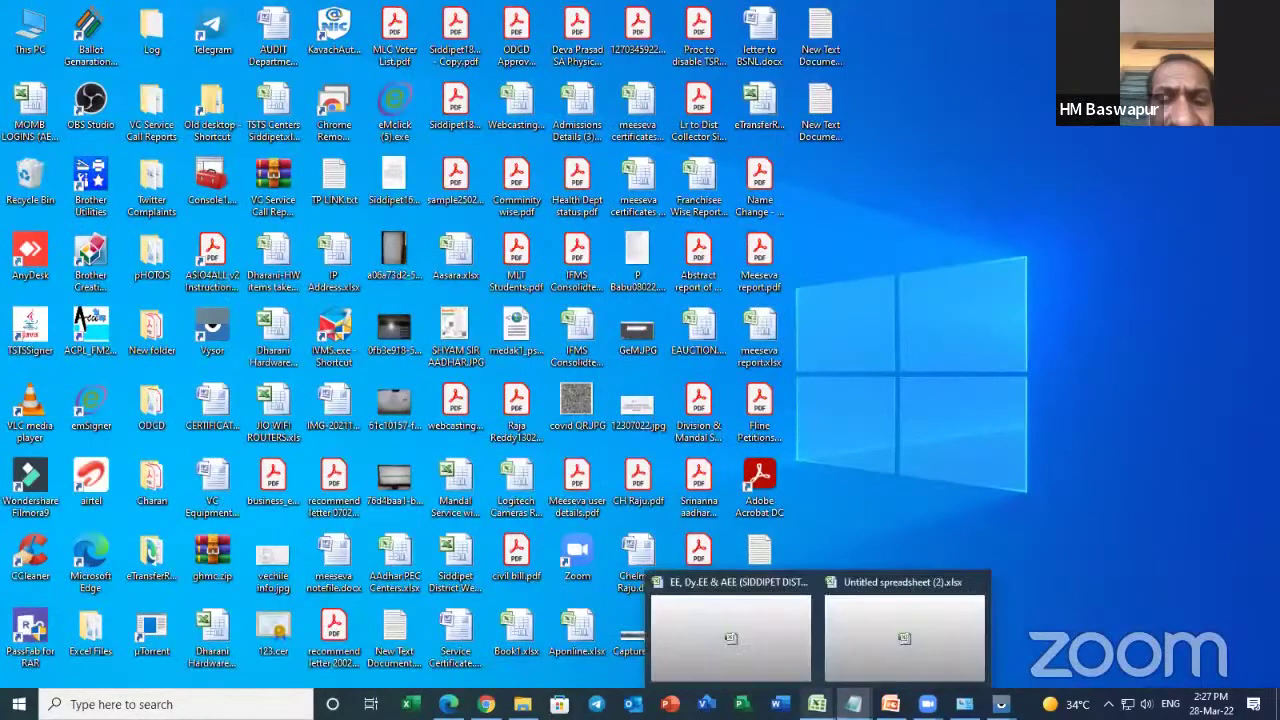
{"action": "mouse_move", "coordinate": [964, 704]}
{"action": "mouse_move", "coordinate": [486, 704]}
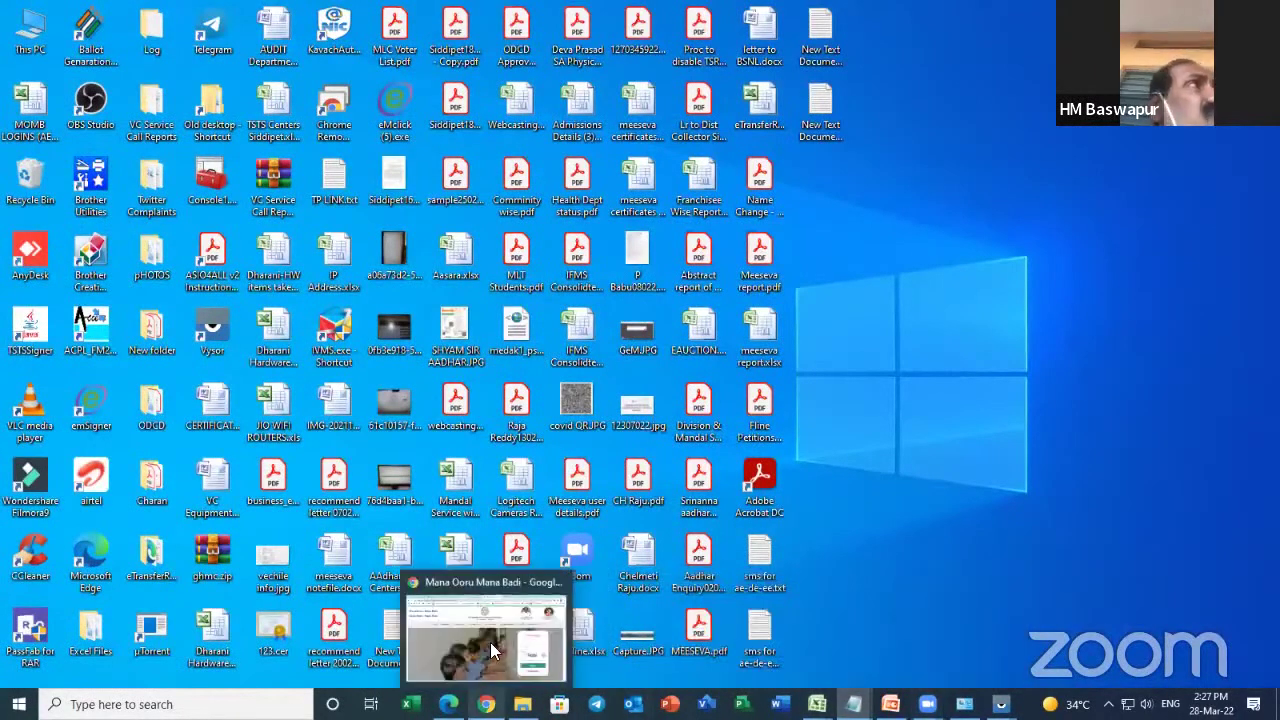
{"action": "left_click", "coordinate": [490, 640]}
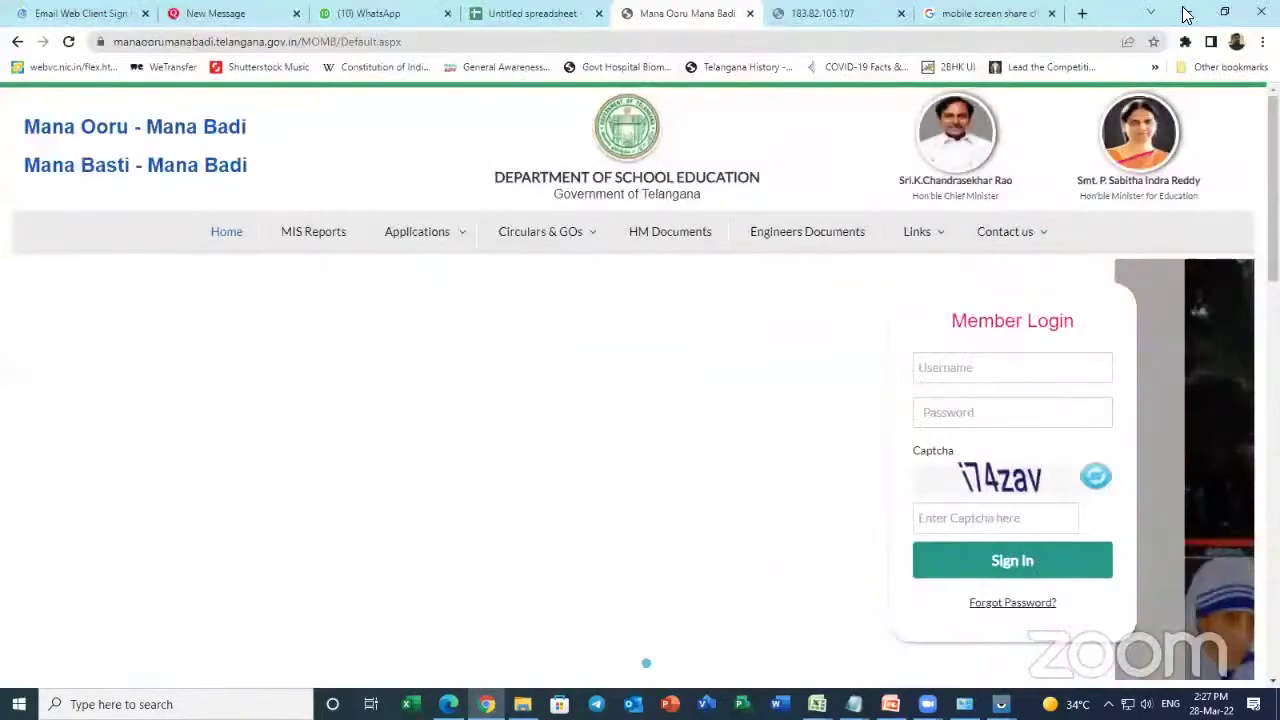
{"action": "left_click", "coordinate": [1186, 13]}
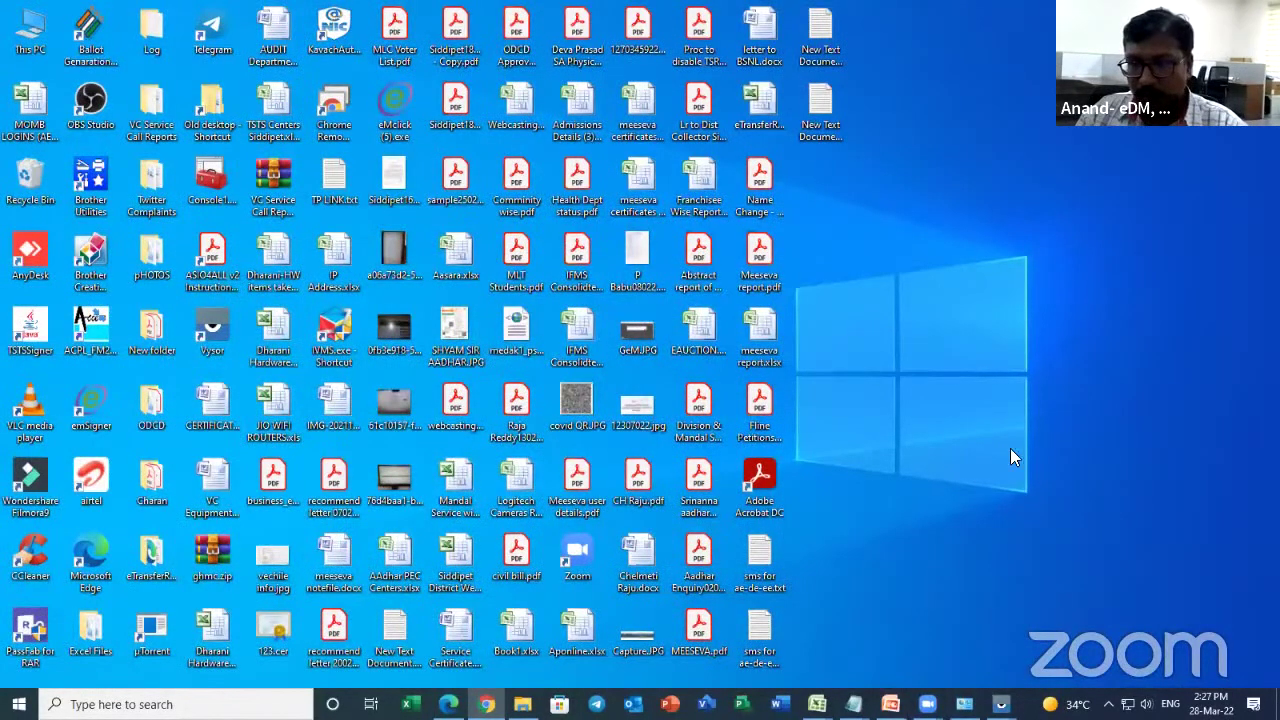
{"action": "mouse_move", "coordinate": [853, 704]}
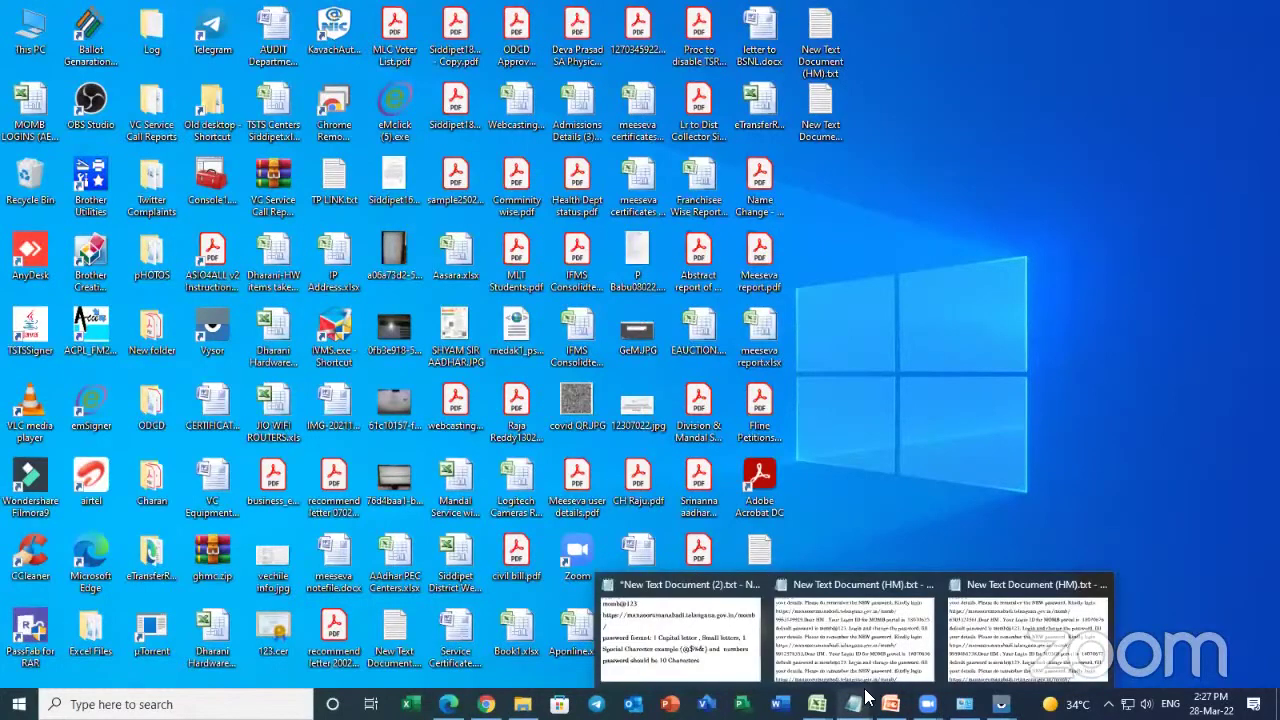
Search the HM login list for another headmaster's phone number, then close Find and hide the window.
{"action": "left_click", "coordinate": [1010, 628]}
{"action": "key", "text": "ctrl+f"}
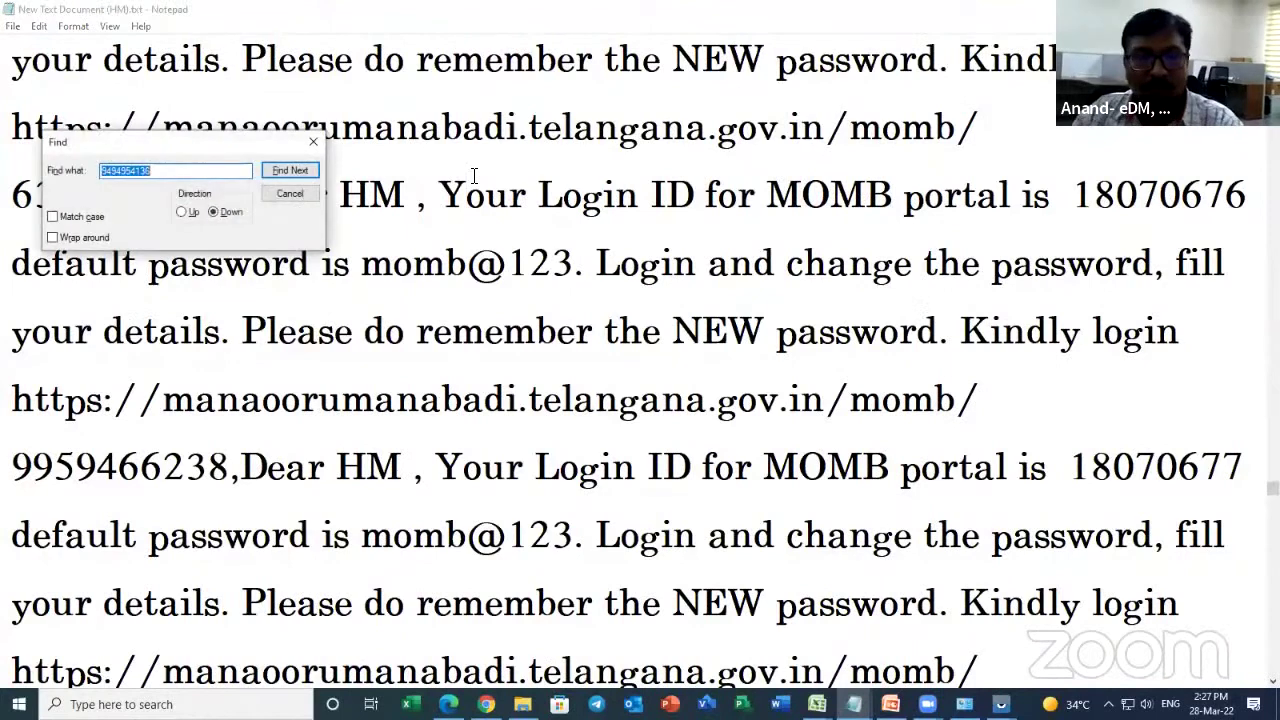
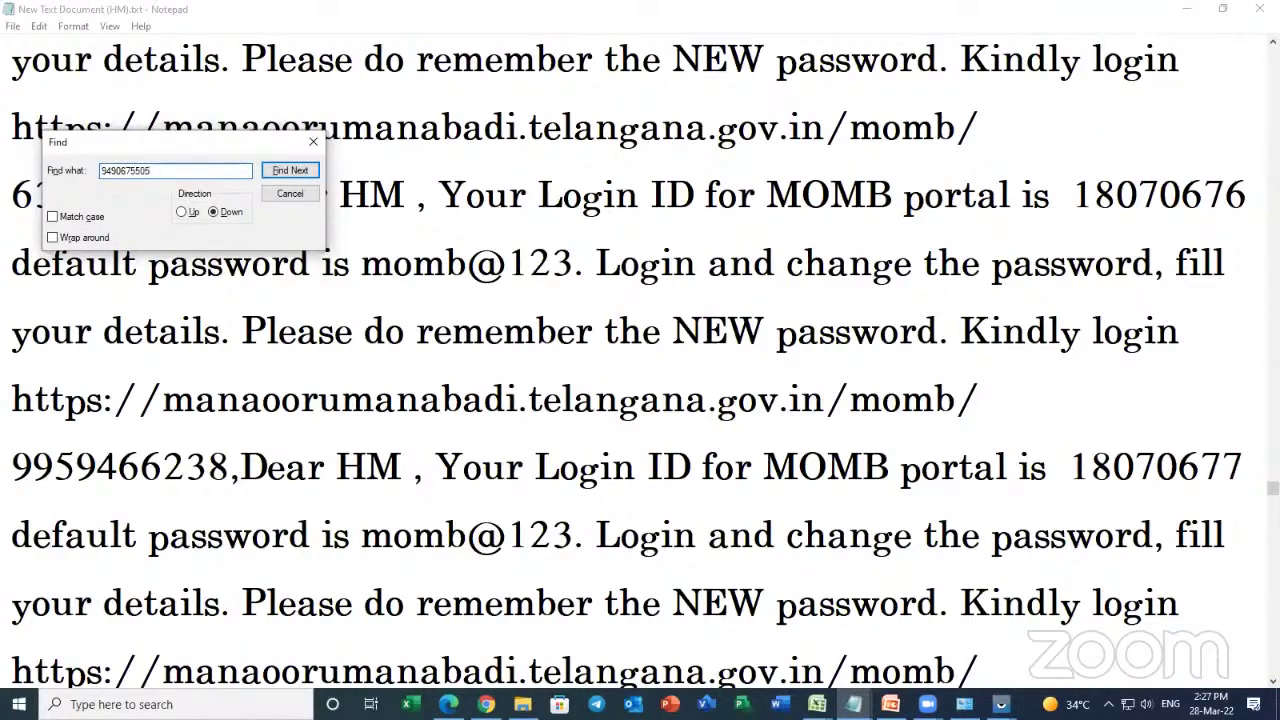
{"action": "key", "text": "Return"}
{"action": "key", "text": "Return"}
{"action": "left_click_drag", "start_coordinate": [150, 170], "coordinate": [66, 166]}
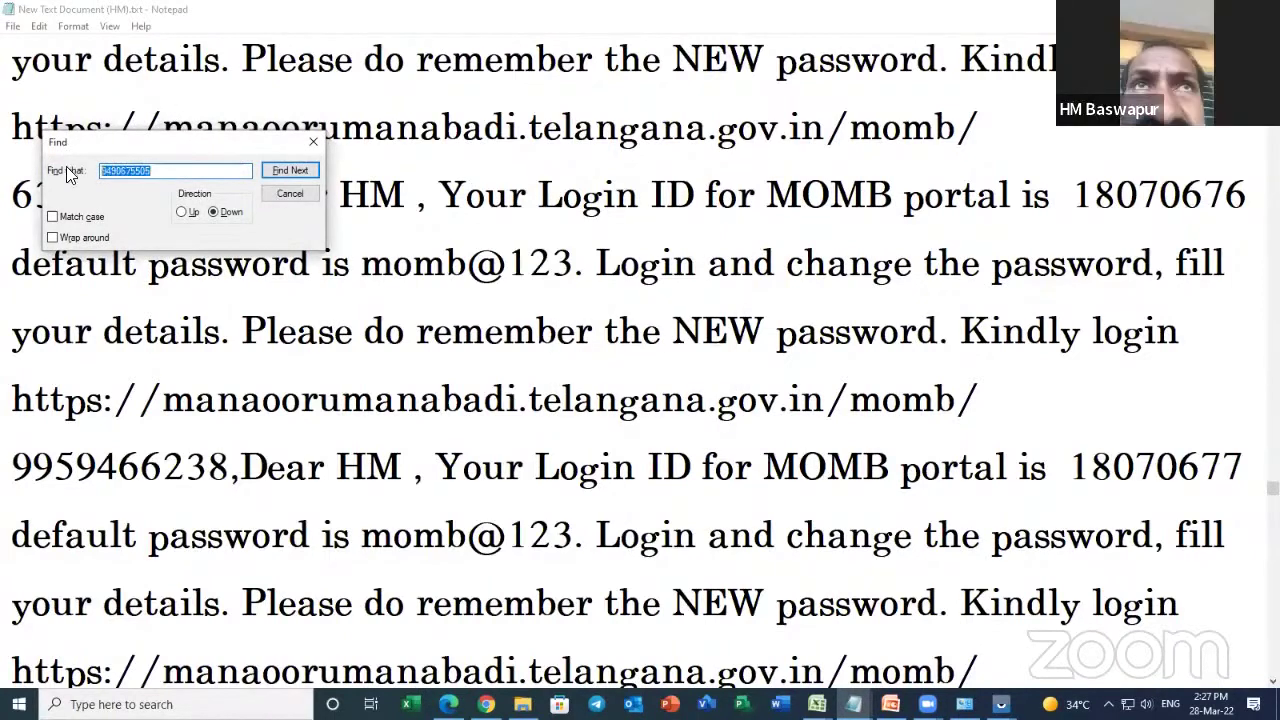
{"action": "key", "text": "Escape"}
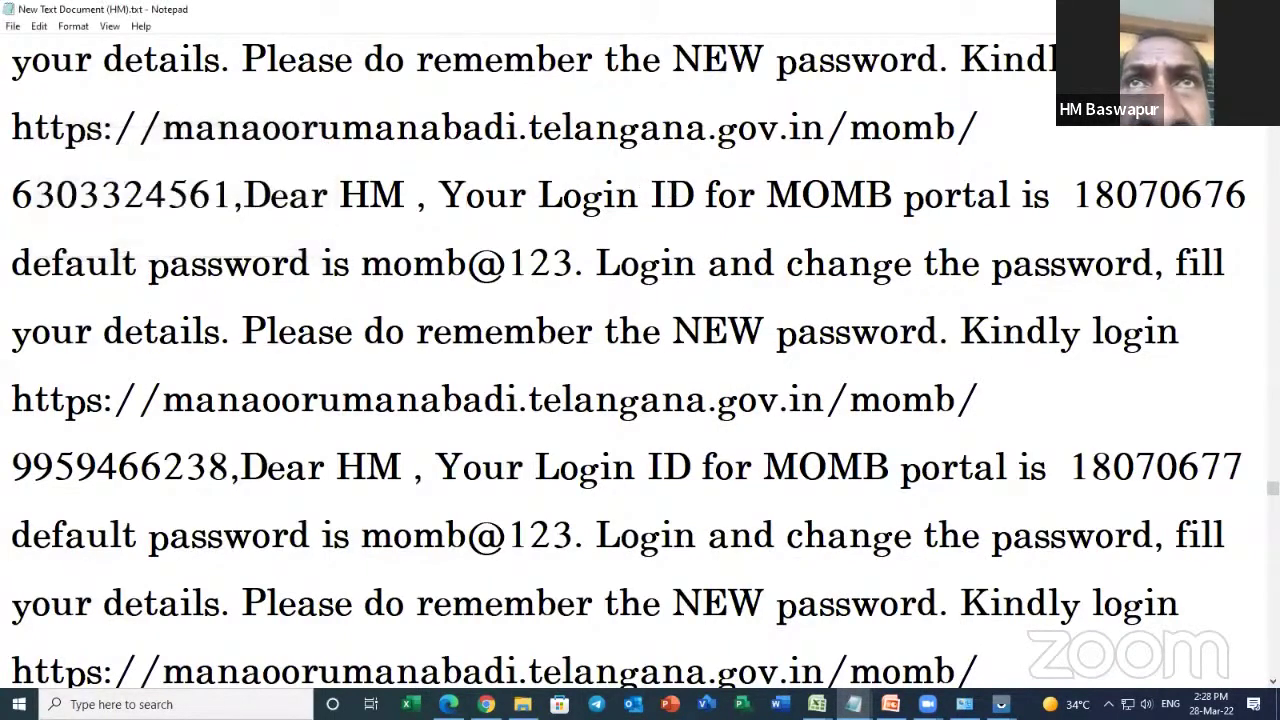
{"action": "key", "text": "super+d"}
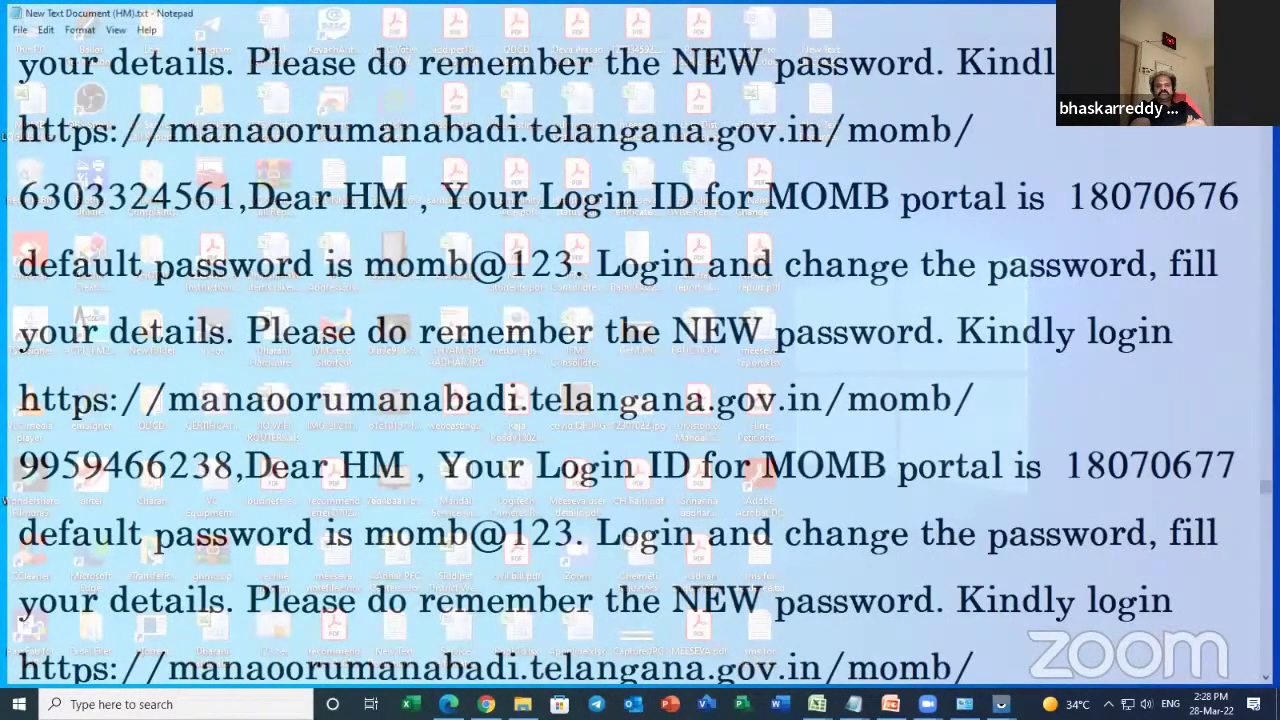
Find the next occurrence of the phone number and move Find aside to show that HM's login record.
{"action": "key", "text": "ctrl+f"}
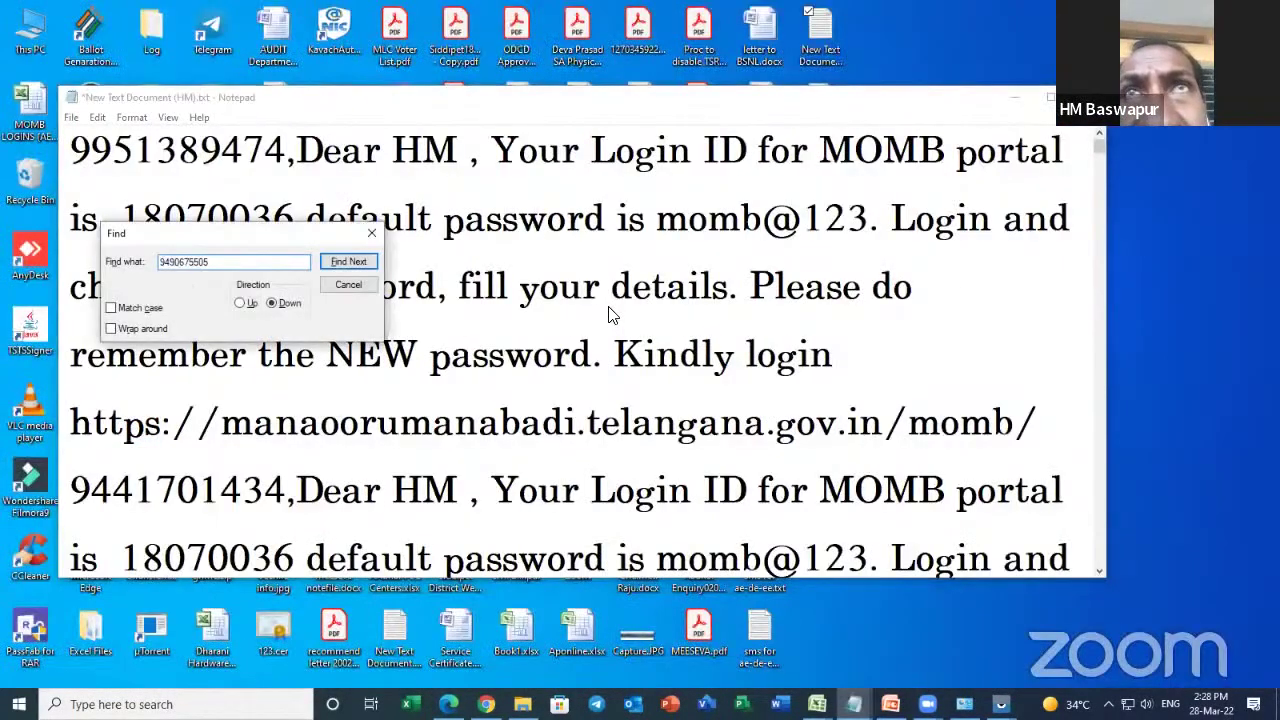
{"action": "key", "text": "Return"}
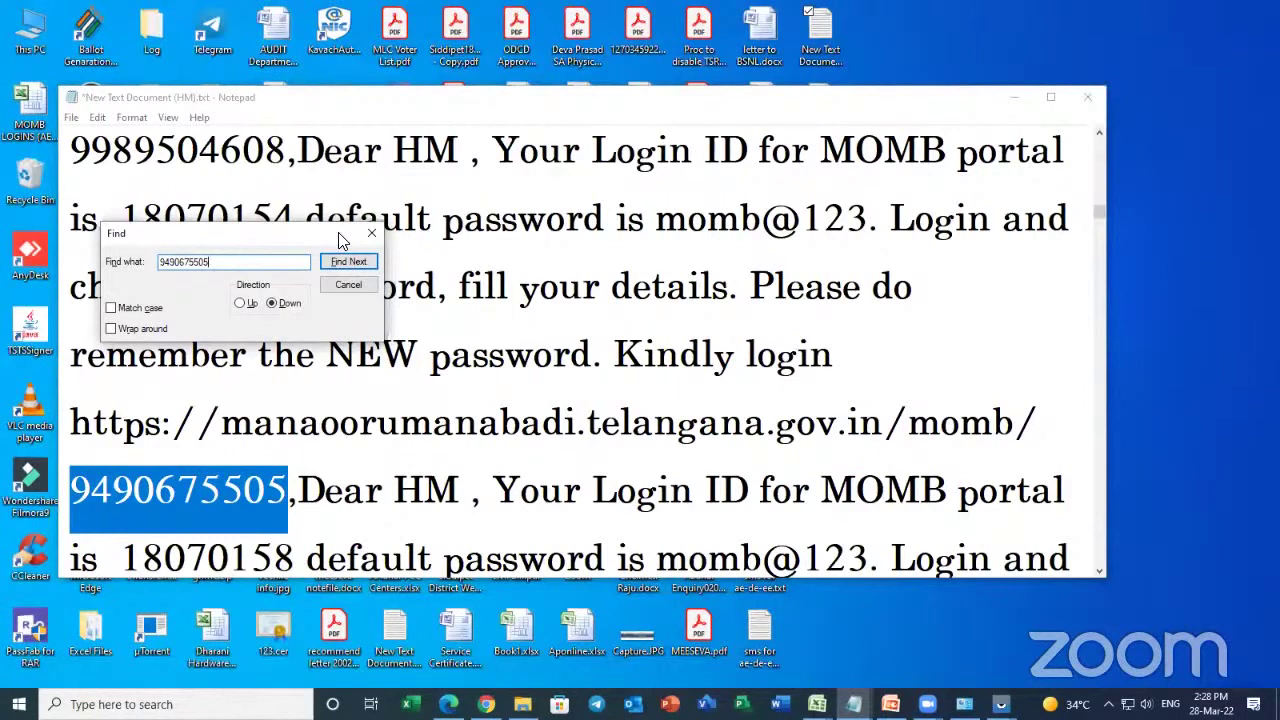
{"action": "left_click_drag", "start_coordinate": [335, 234], "coordinate": [345, 183]}
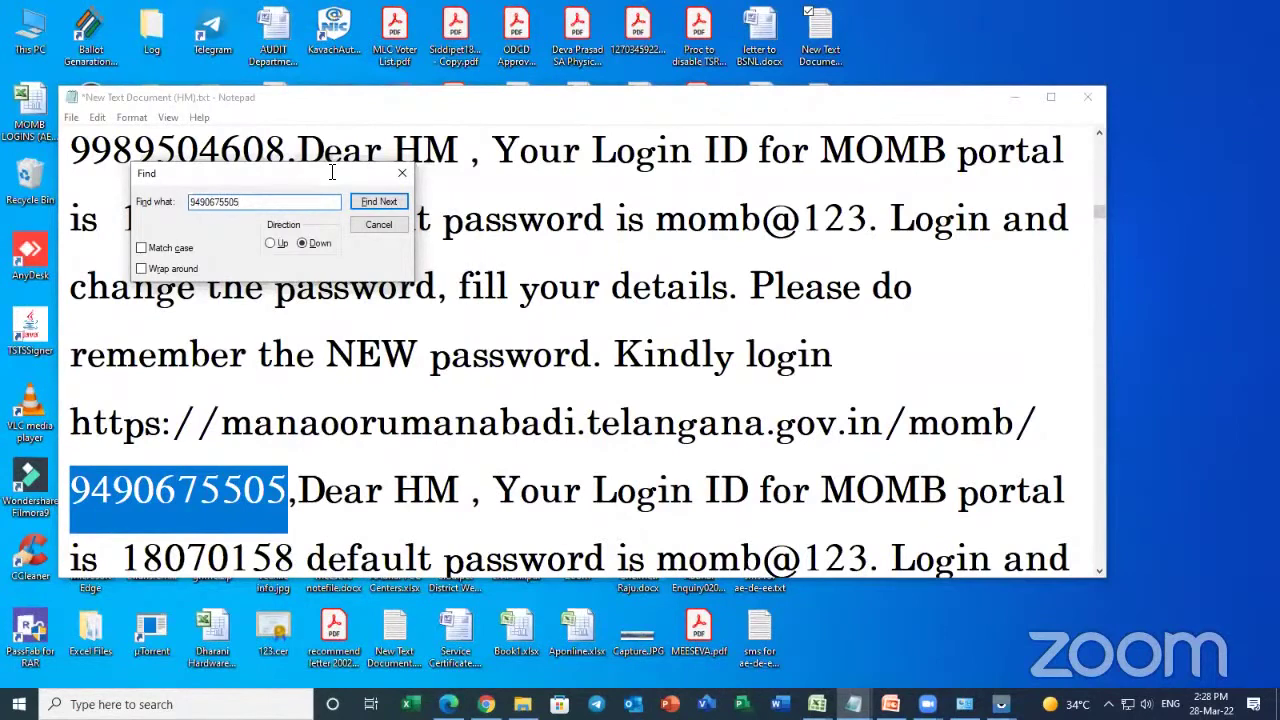
{"action": "left_click_drag", "start_coordinate": [332, 172], "coordinate": [332, 154]}
{"action": "left_click", "coordinate": [390, 207]}
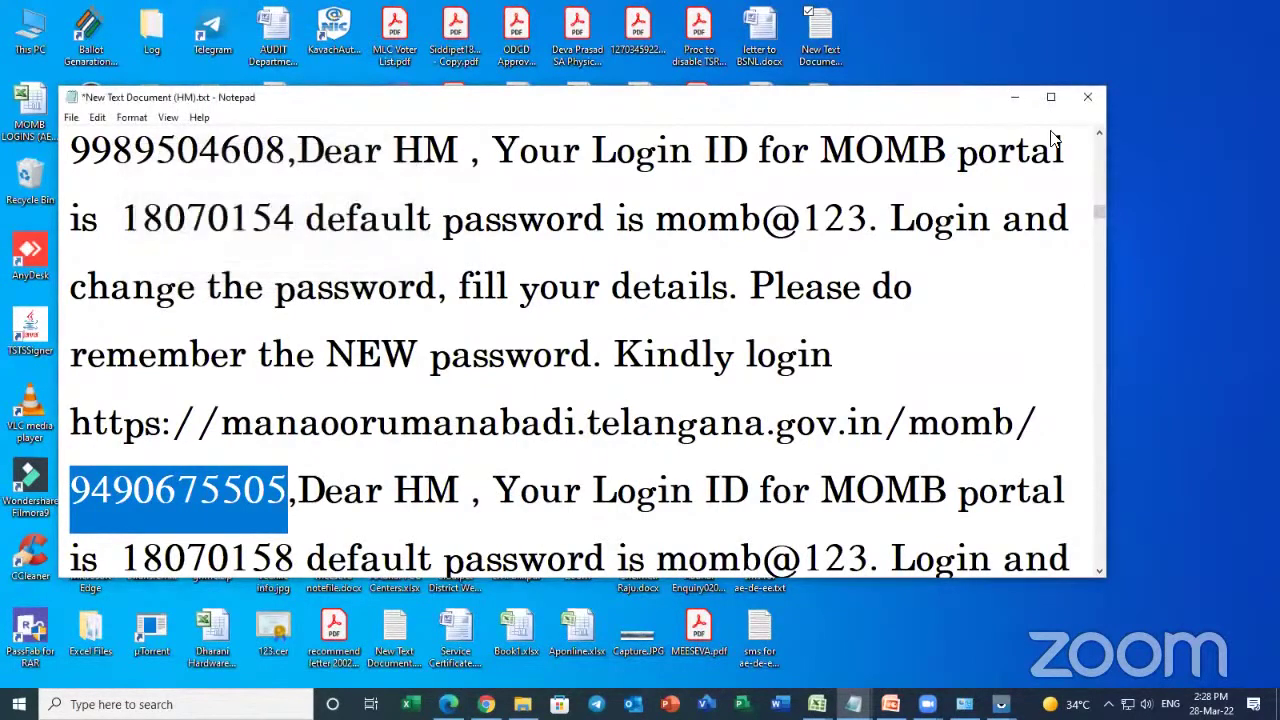
Cancel the save prompt when closing the HM list, keeping it open, and deselect the number.
{"action": "left_click", "coordinate": [1087, 97]}
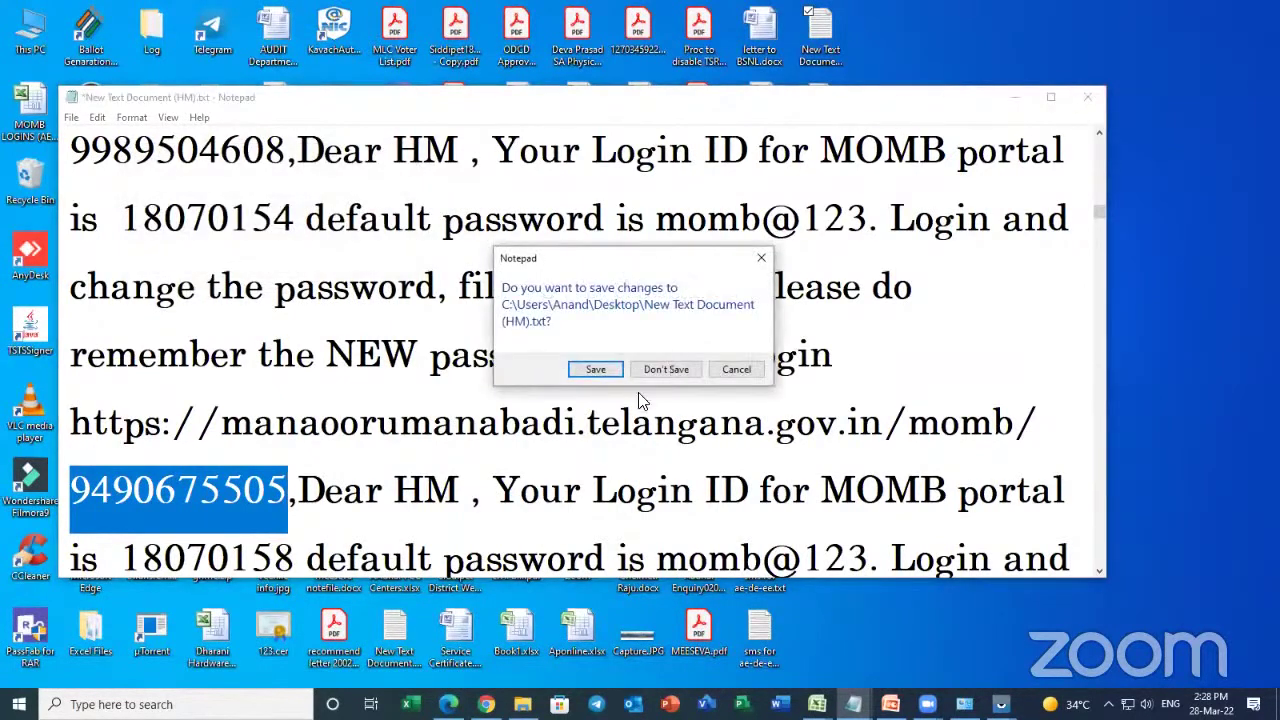
{"action": "left_click", "coordinate": [753, 371]}
{"action": "left_click", "coordinate": [851, 360]}
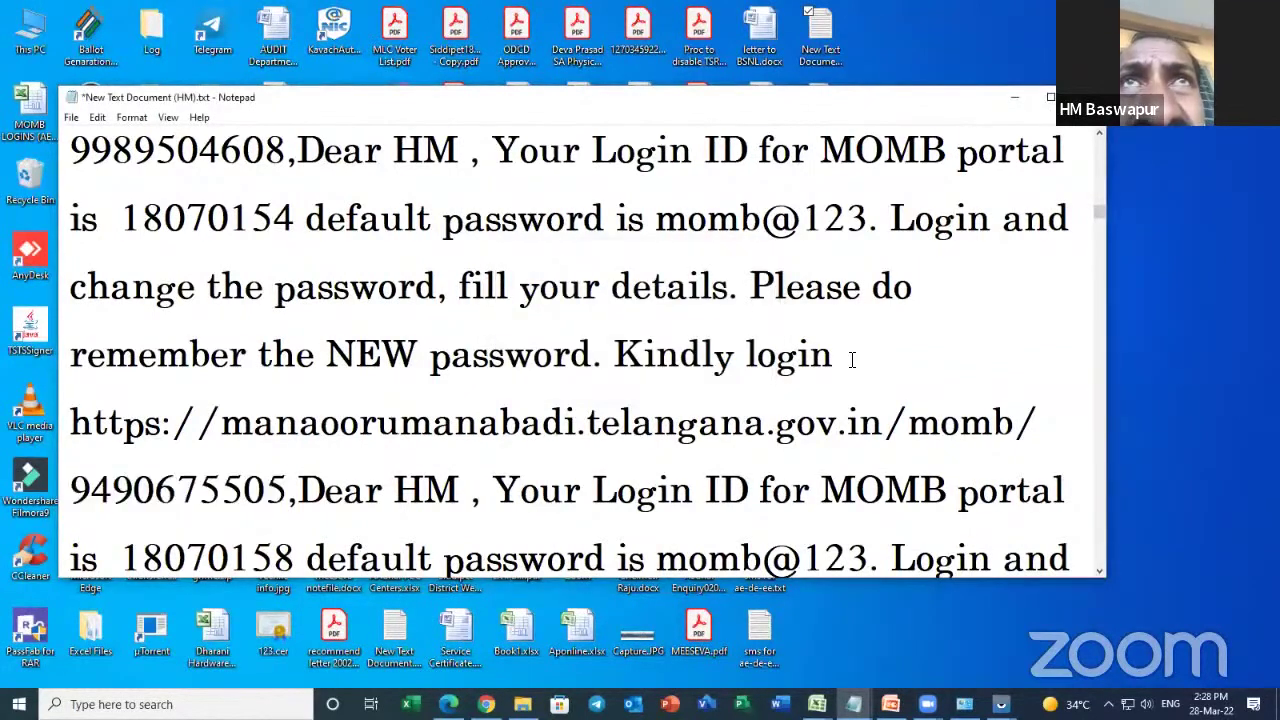